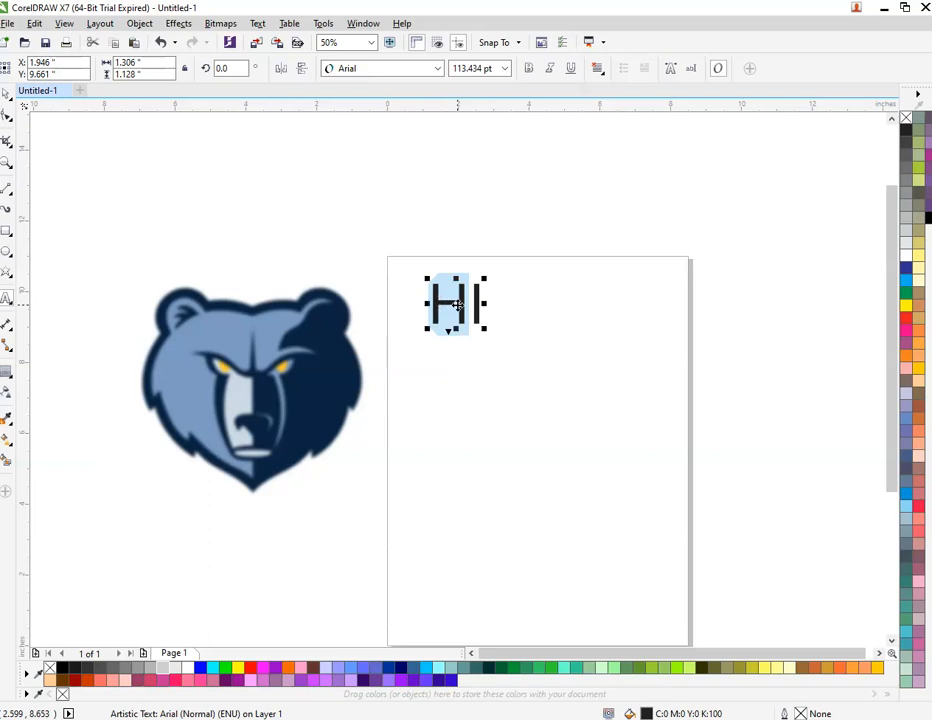
Step: Shift the HI text left and add the lines 'Today we will' and 'convert this blur image in vector face logo' below it
double_click(474, 308)
left_click_drag(458, 306, 443, 309)
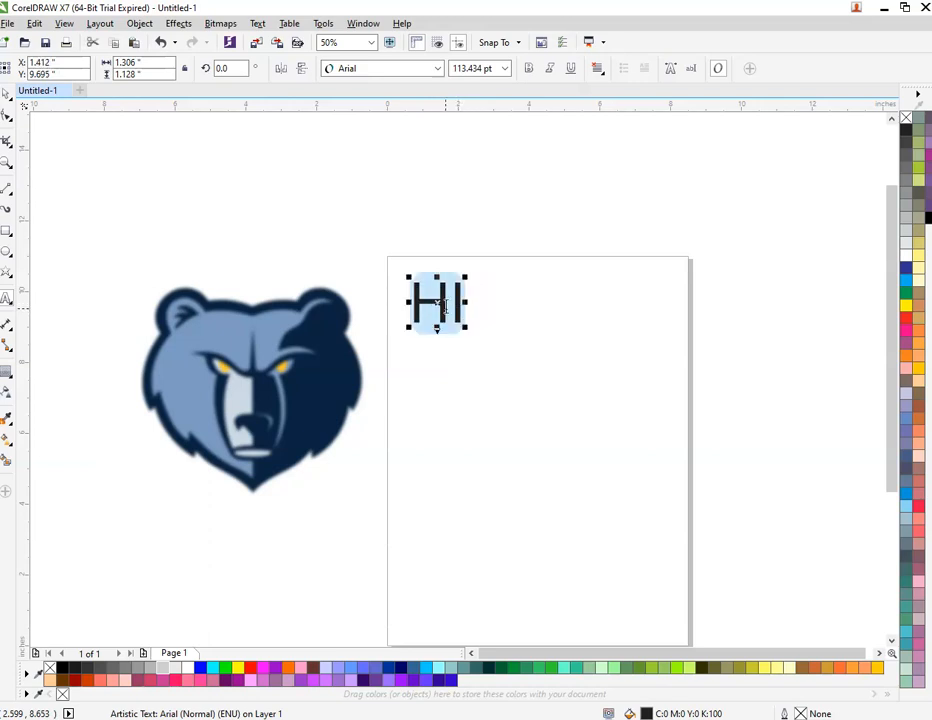
left_click(474, 314)
key("Return")
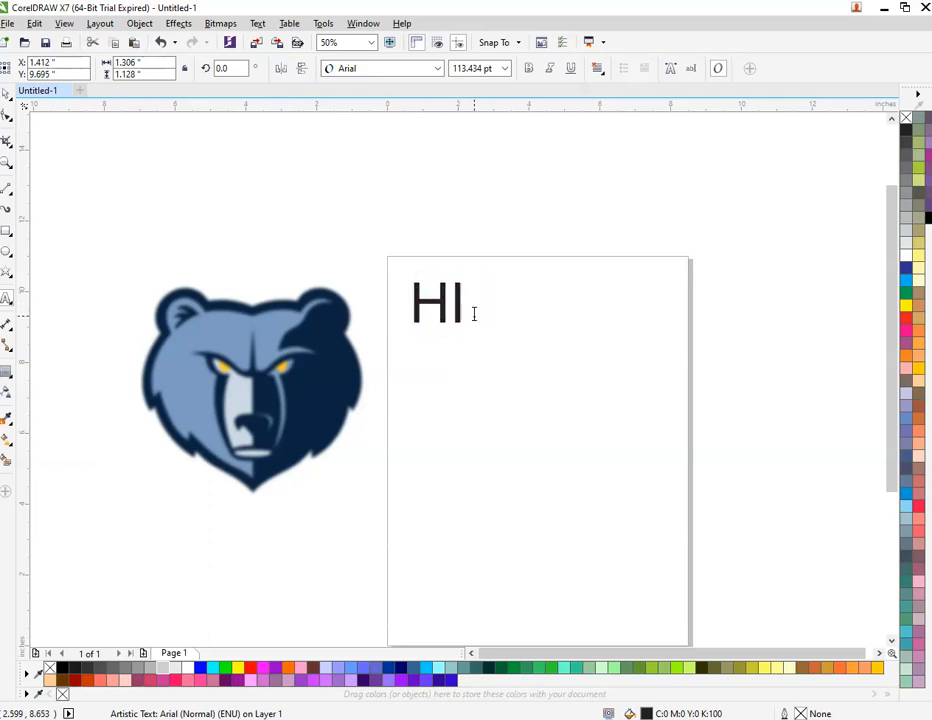
type("To")
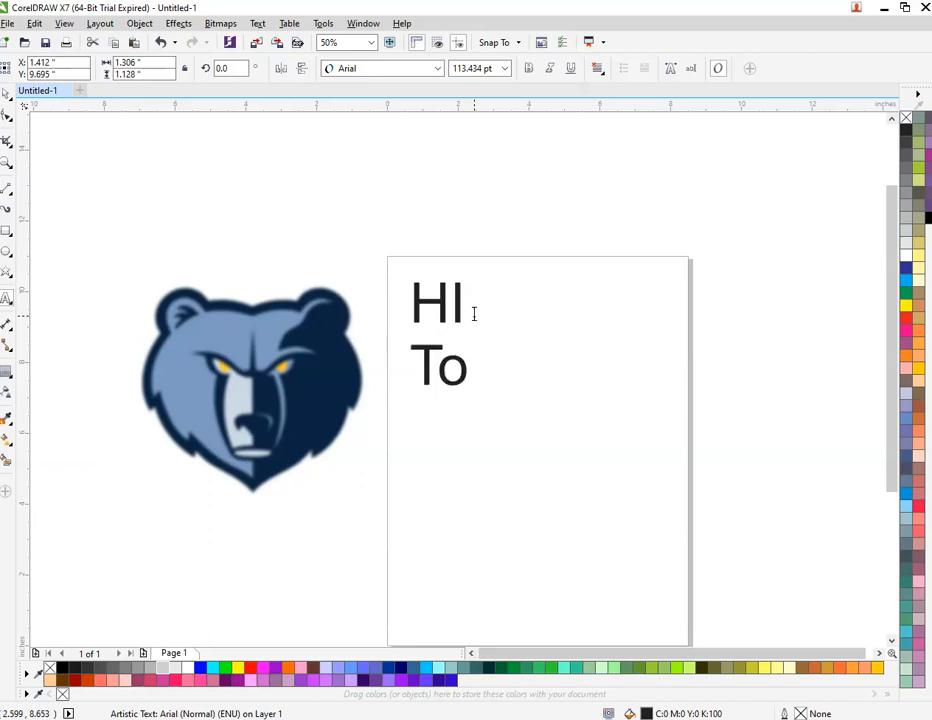
type("day we wiill")
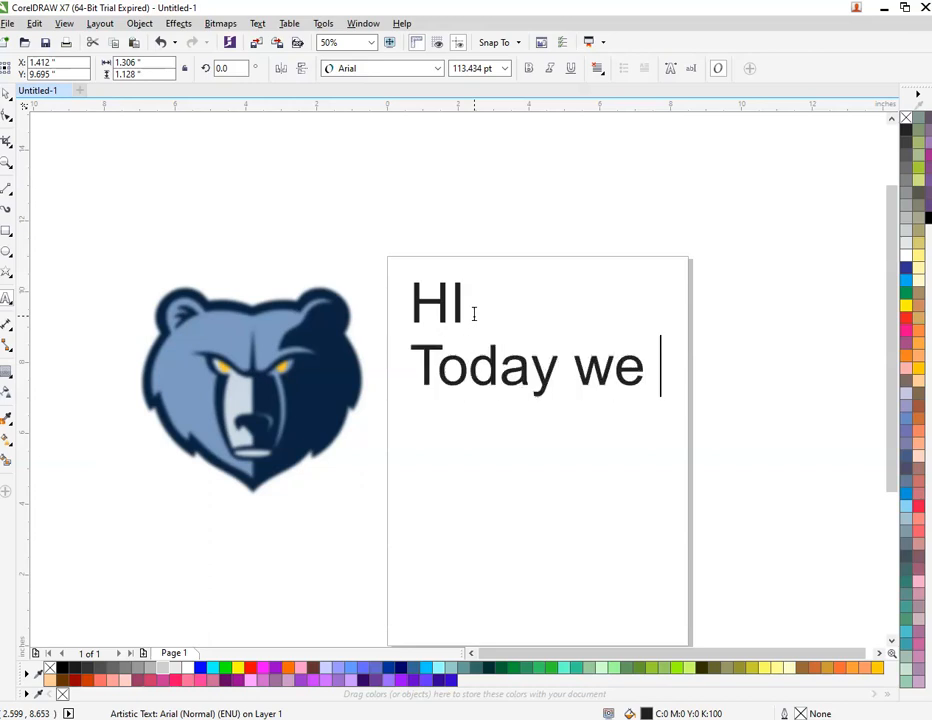
key("BackSpace")
key("BackSpace")
key("BackSpace")
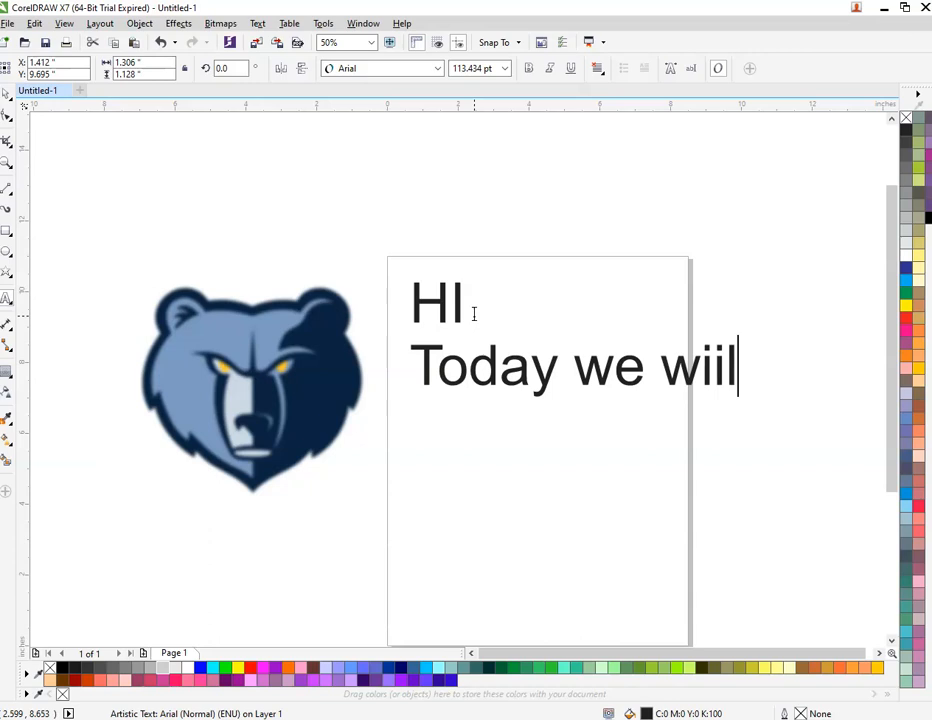
type("ll")
key("Return")
type("convert ")
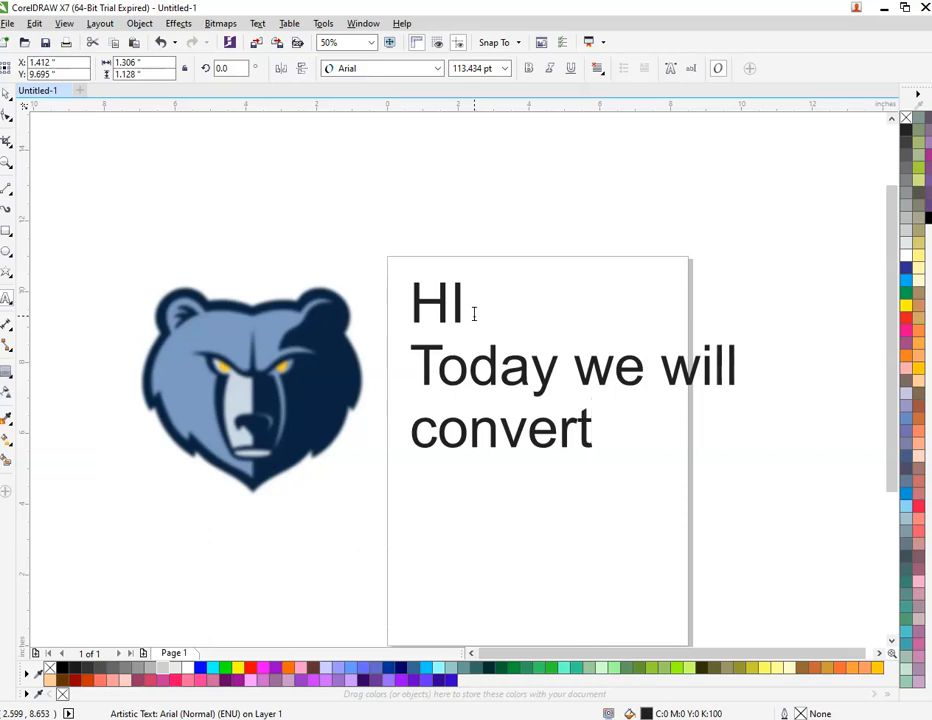
type("this ")
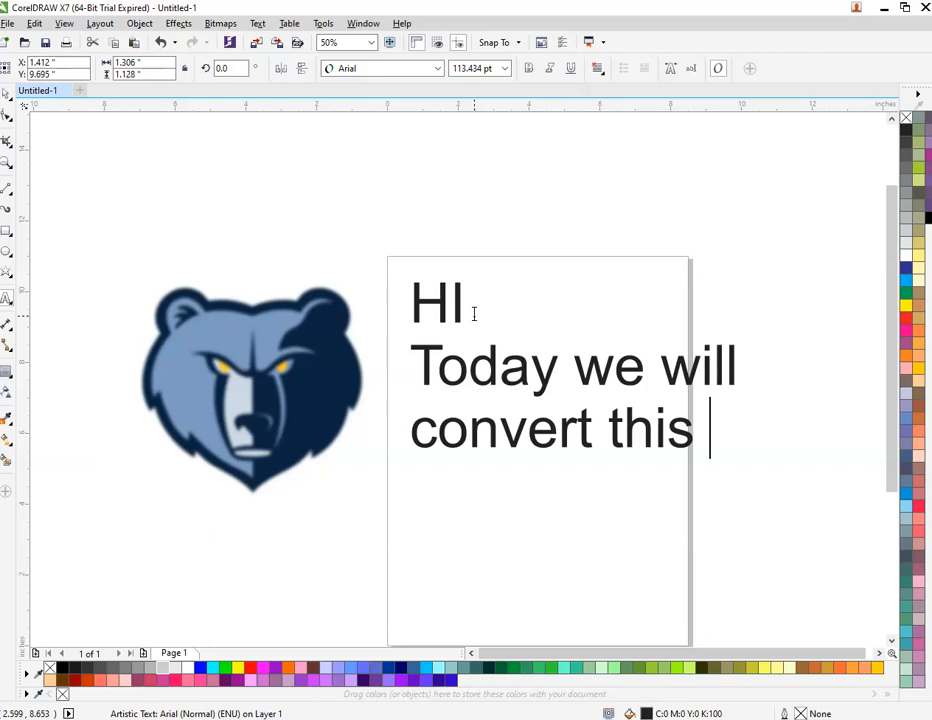
type("blur ")
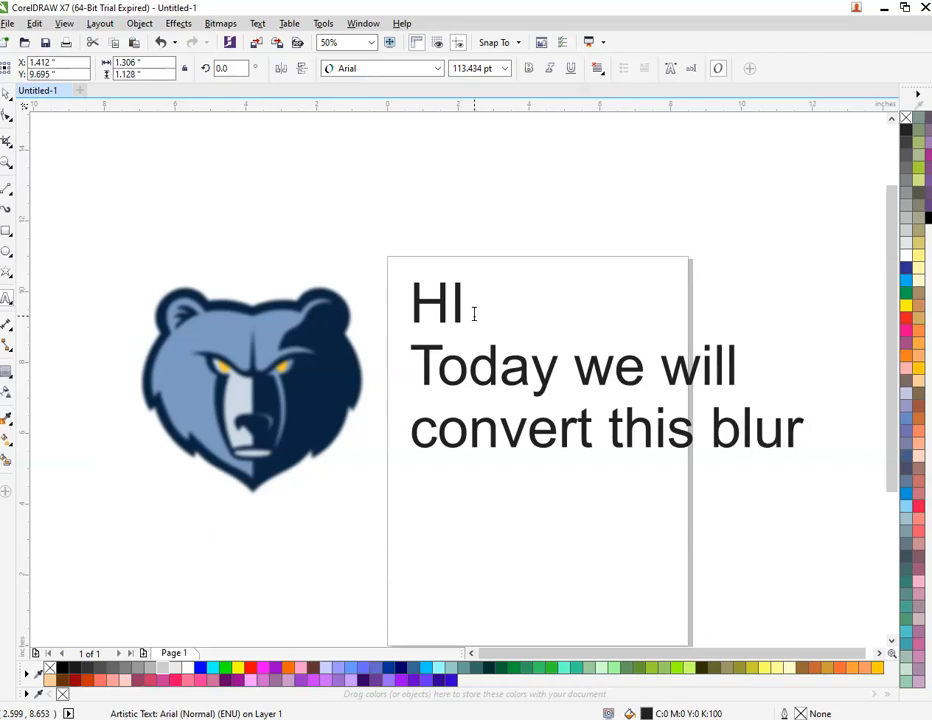
type("image ")
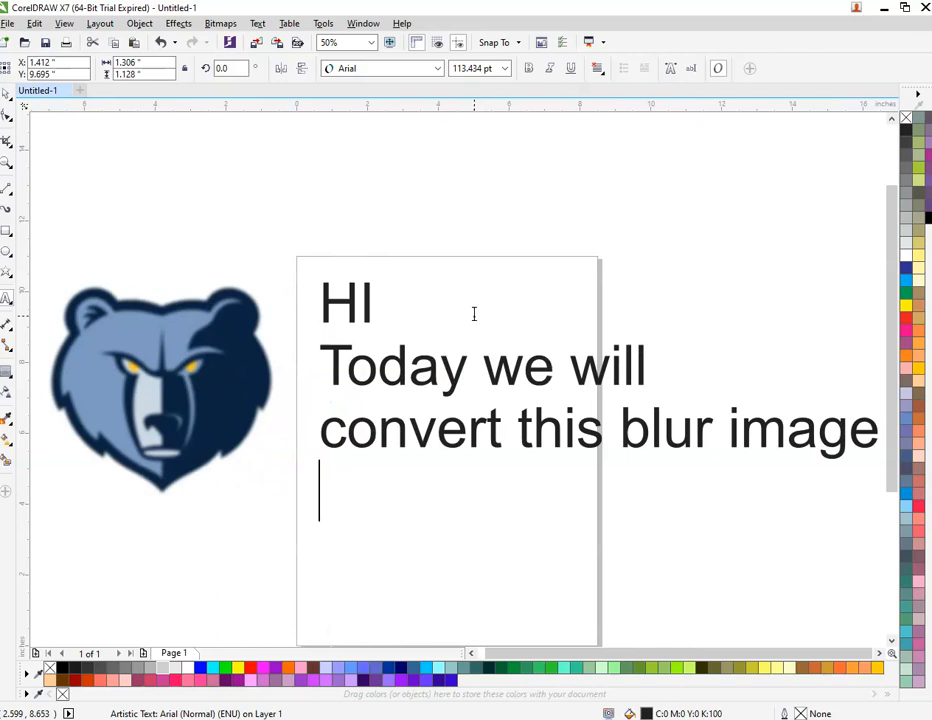
type("in")
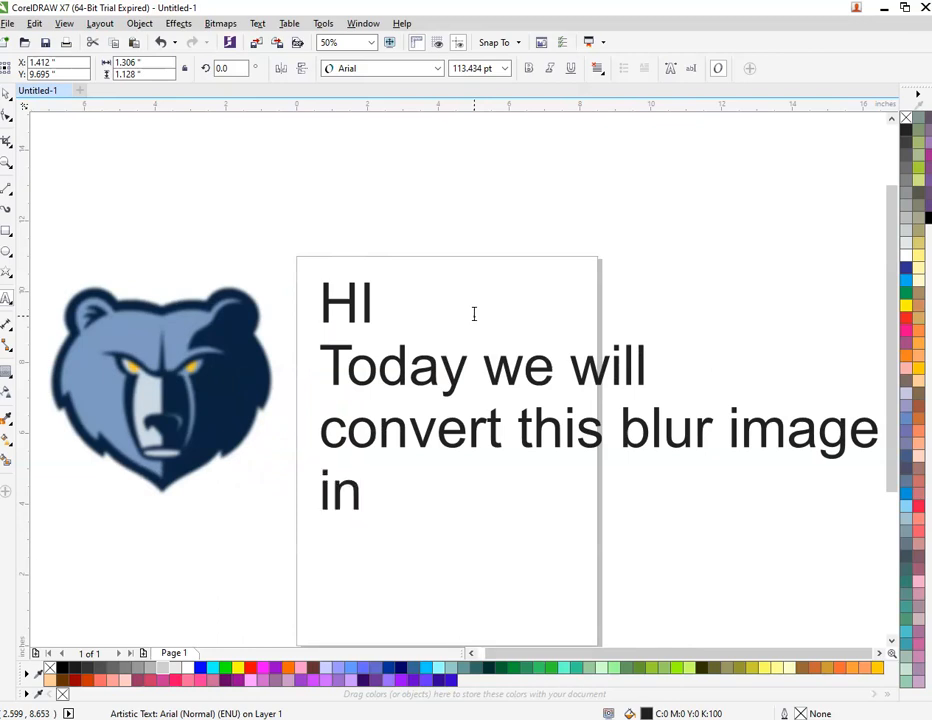
type(" vector")
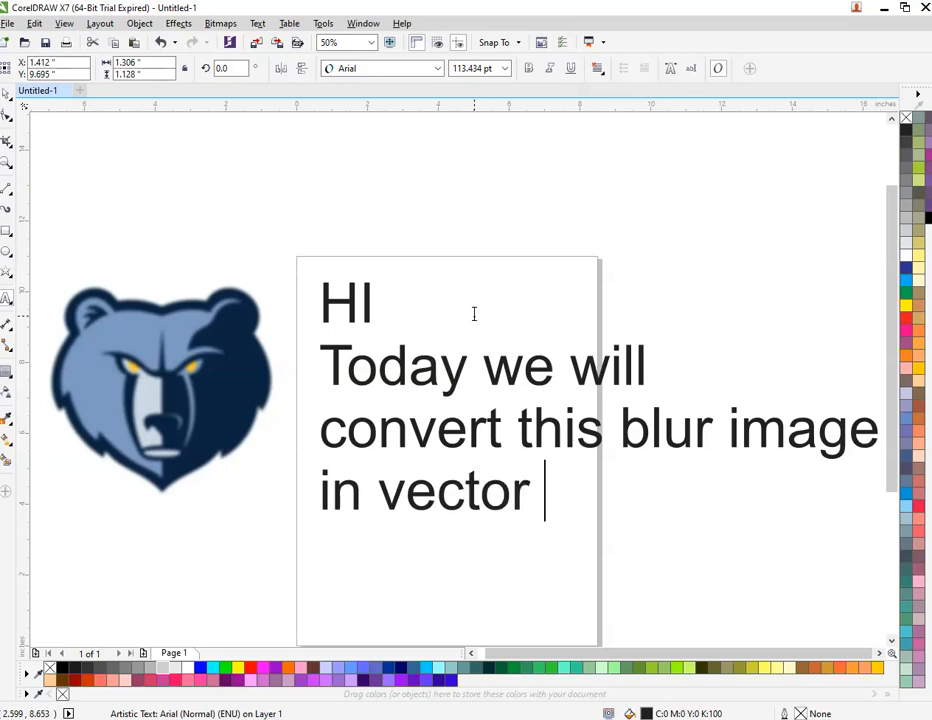
type(" face logo")
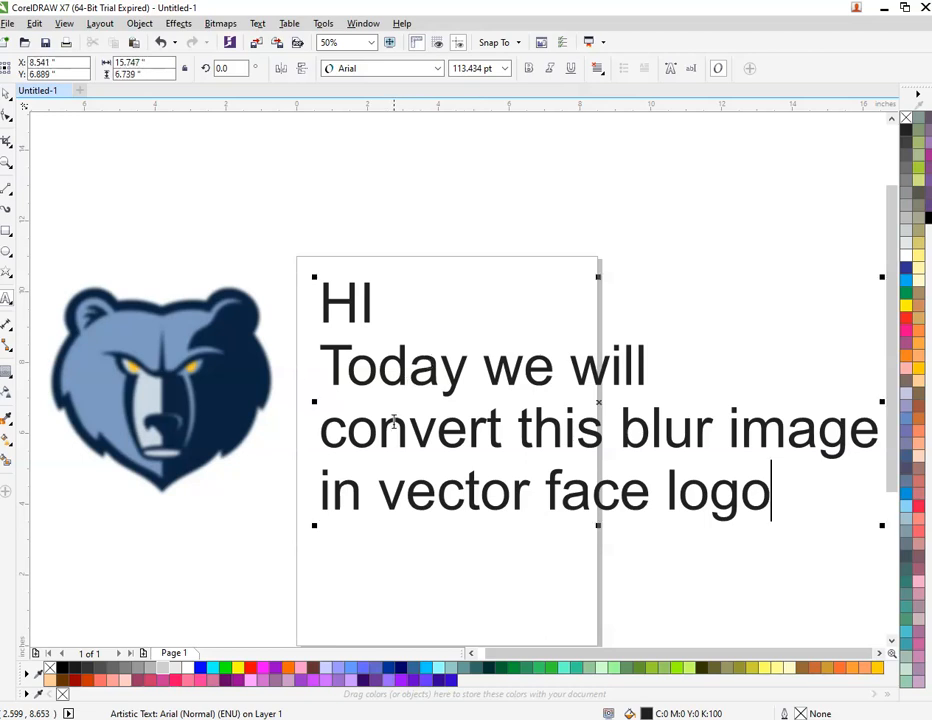
Step: Delete the intro text and move the bear logo onto the page
key("ctrl+space")
key("Delete")
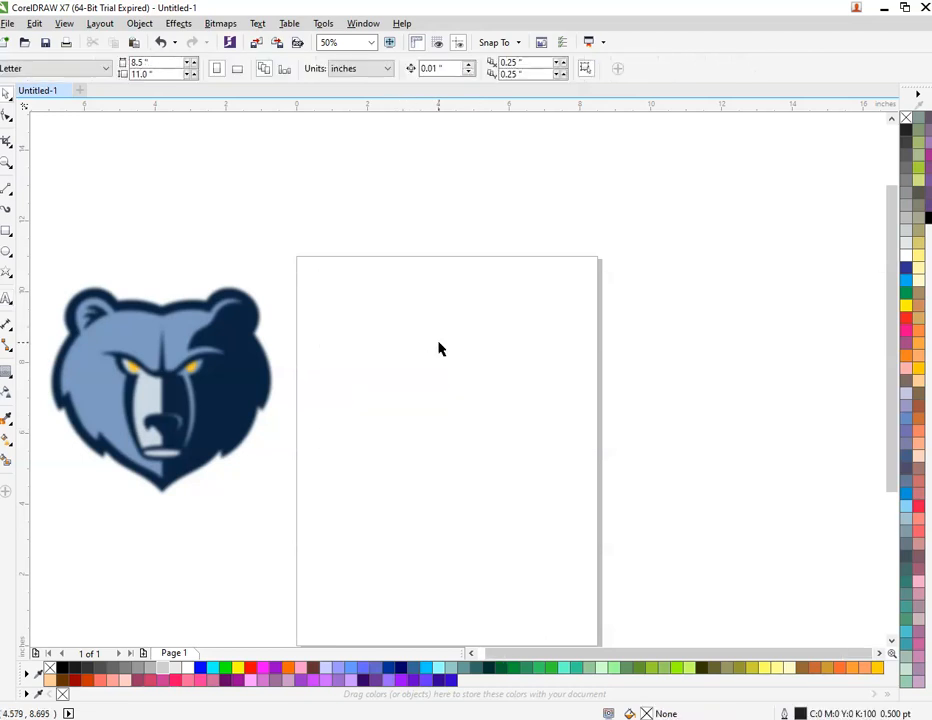
left_click_drag(228, 343, 475, 357)
key("Escape")
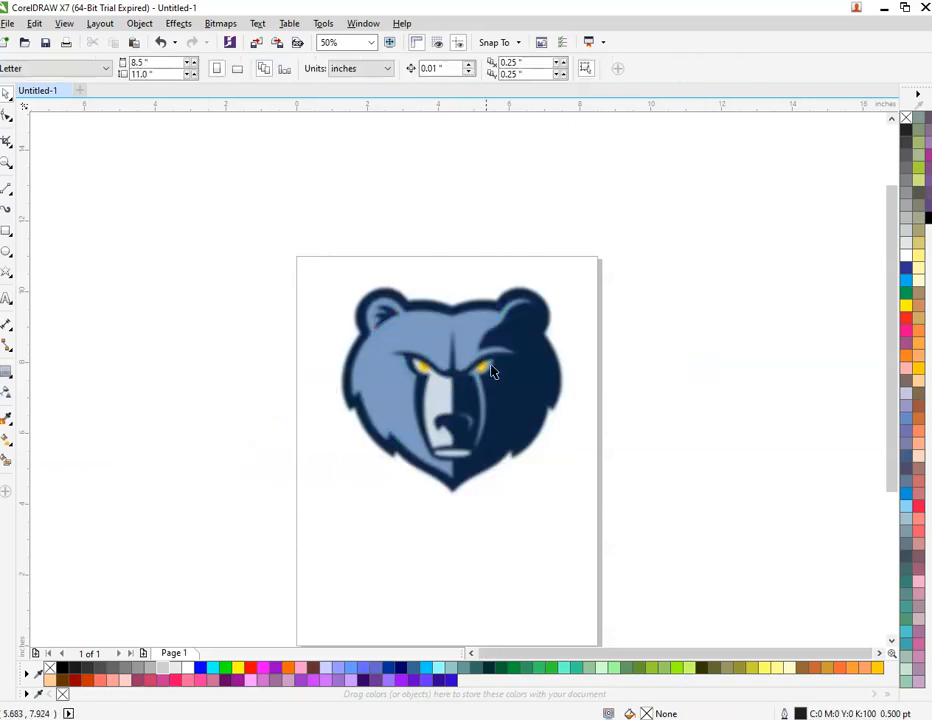
scroll(486, 367, "up", 1)
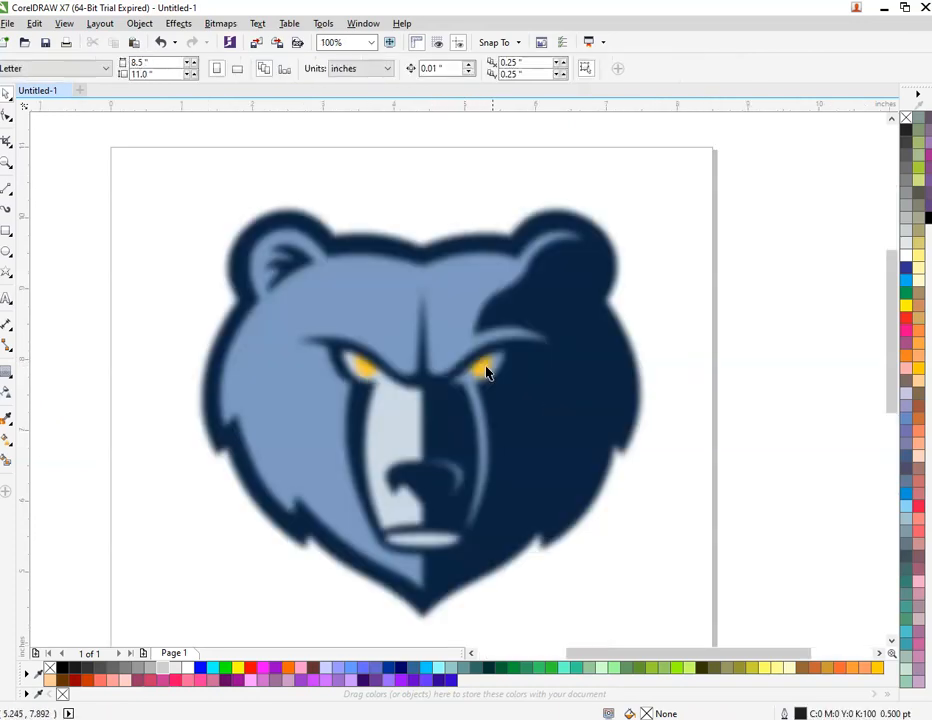
Step: With the Pen tool, place nodes from the head's top center across to the left ear
left_click(11, 197)
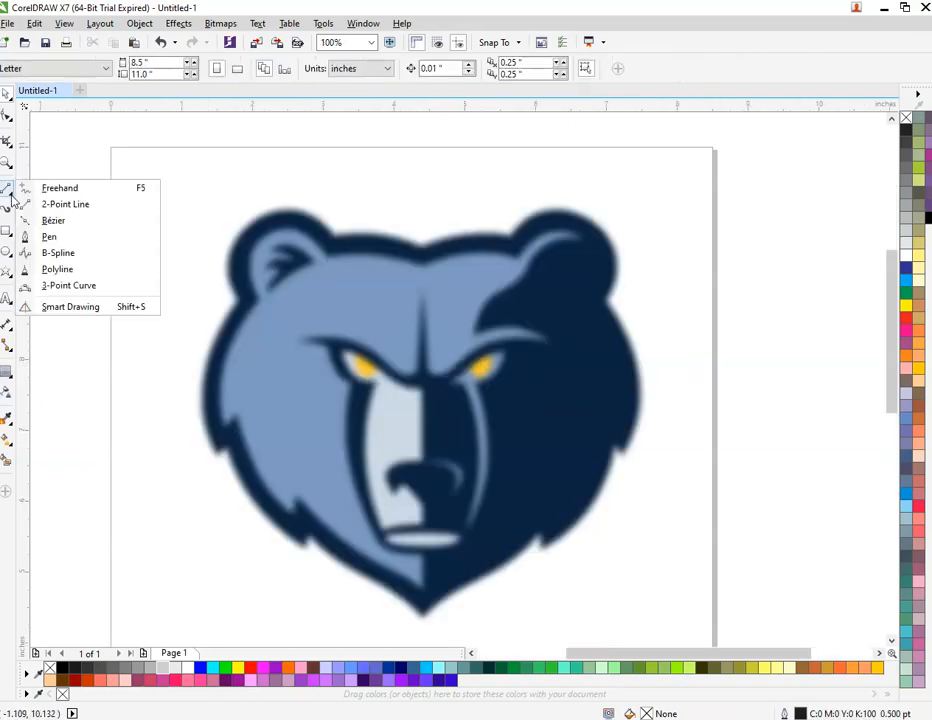
left_click(65, 244)
scroll(343, 191, "up", 1)
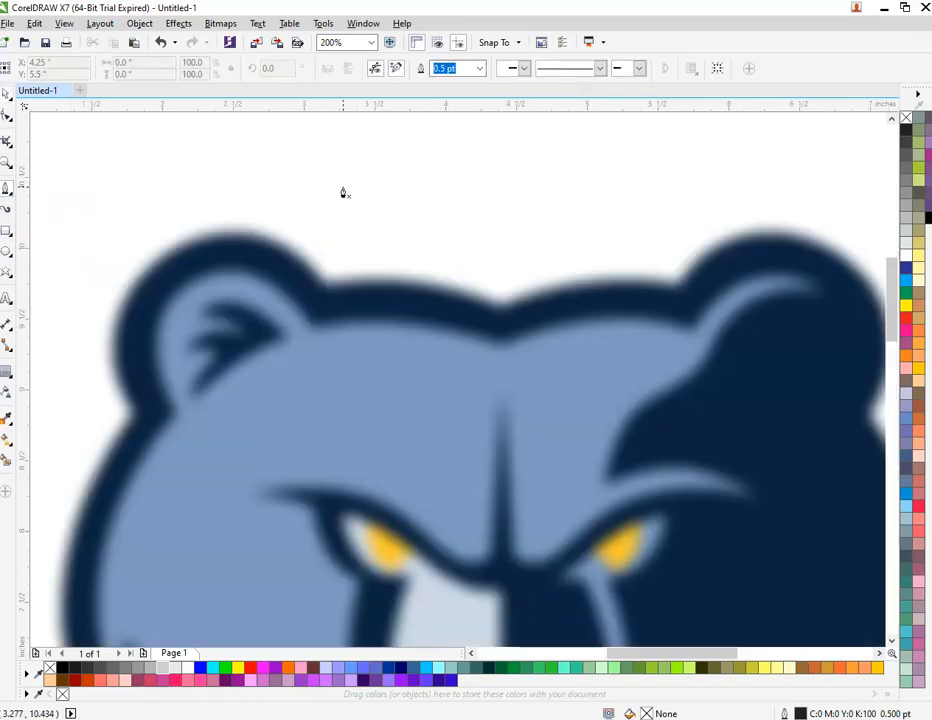
left_click(504, 313)
left_click(328, 291)
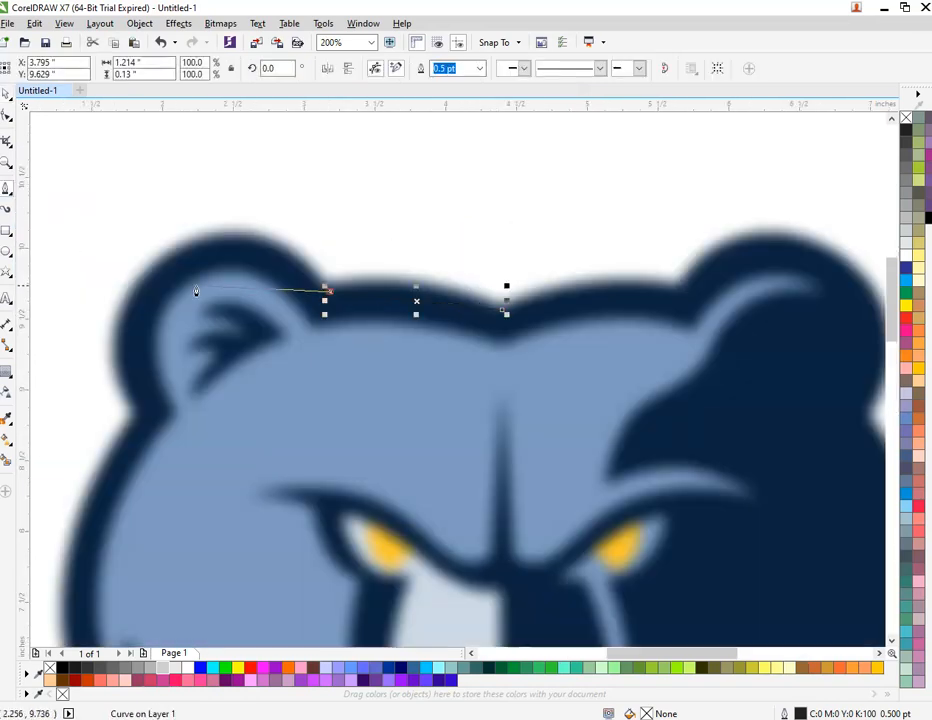
left_click(166, 246)
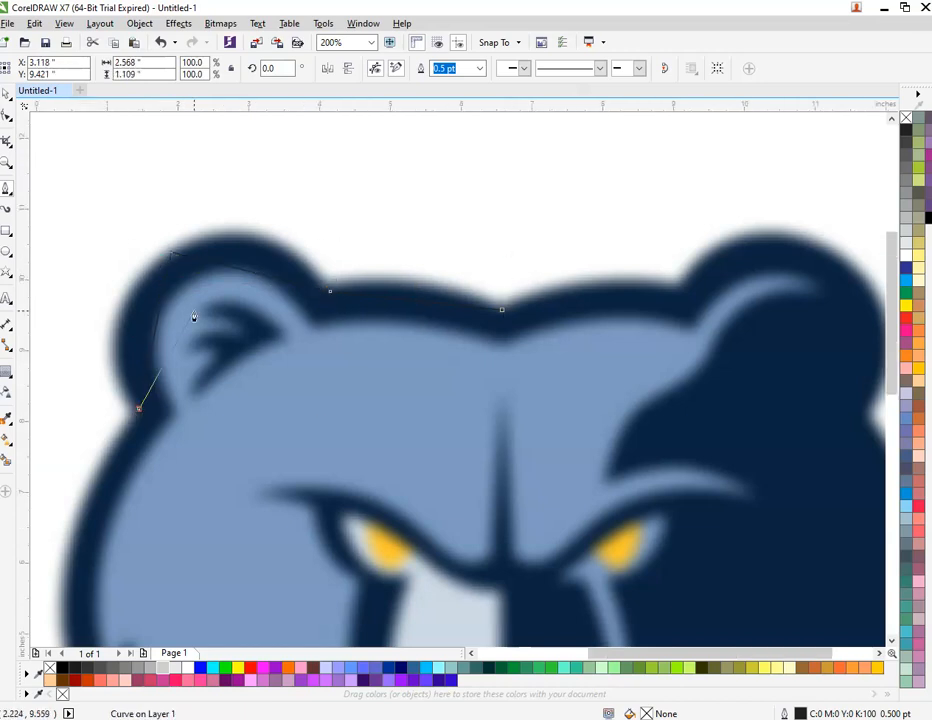
scroll(138, 410, "down", 2)
scroll(165, 392, "up", 1)
scroll(165, 391, "up", 1)
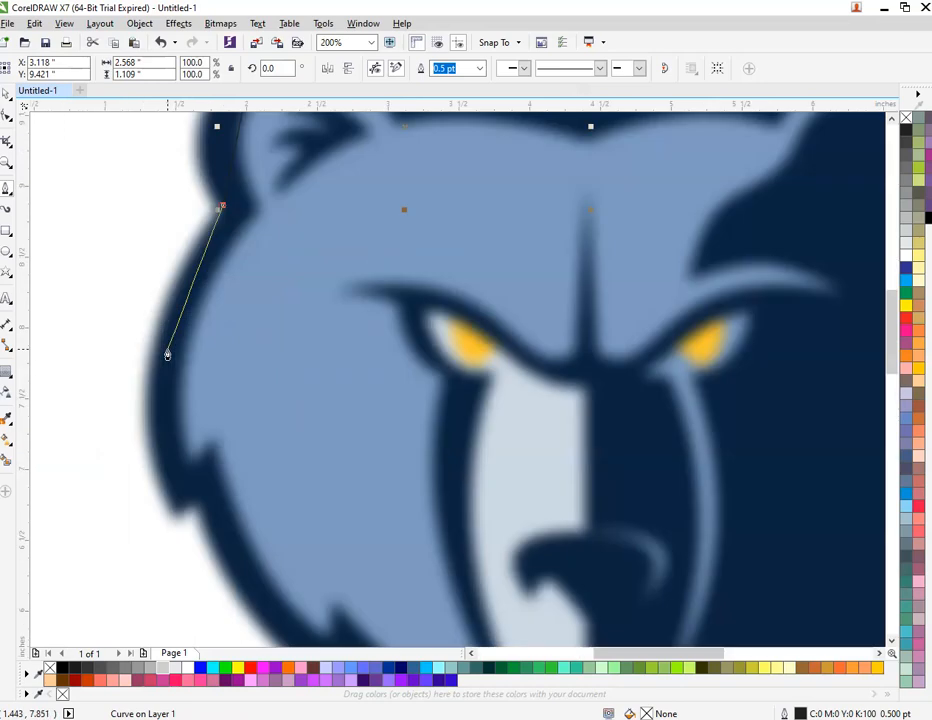
Step: Continue the outline down the left cheek, jaw and chin, closing it at the start node
left_click(175, 515)
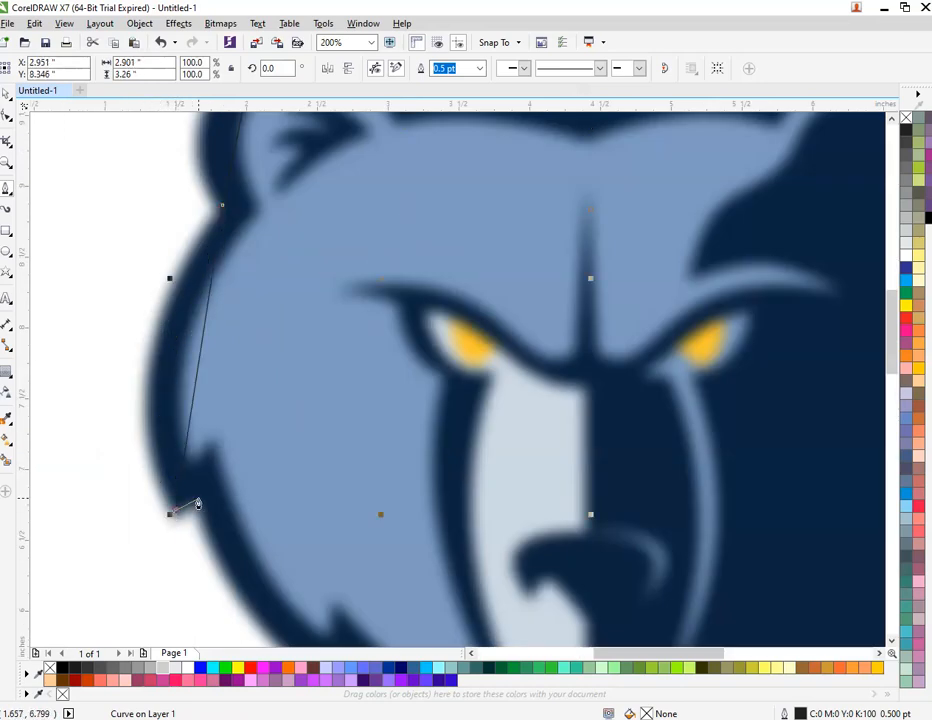
scroll(198, 500, "down", 2)
scroll(248, 565, "up", 1)
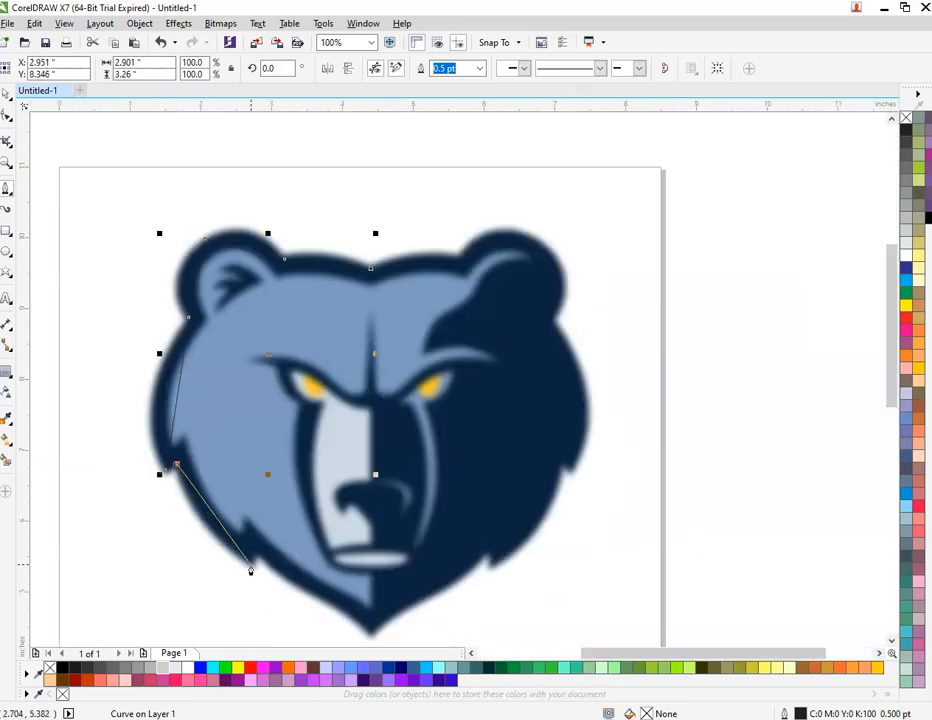
scroll(252, 566, "up", 2)
left_click(267, 509)
scroll(267, 509, "down", 2)
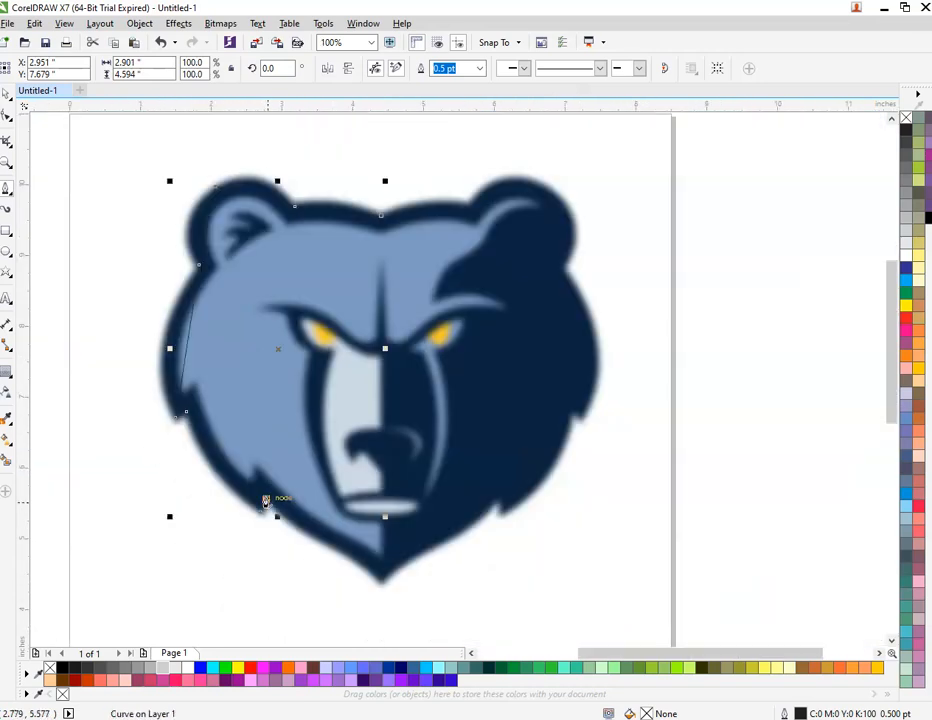
scroll(352, 563, "up", 1)
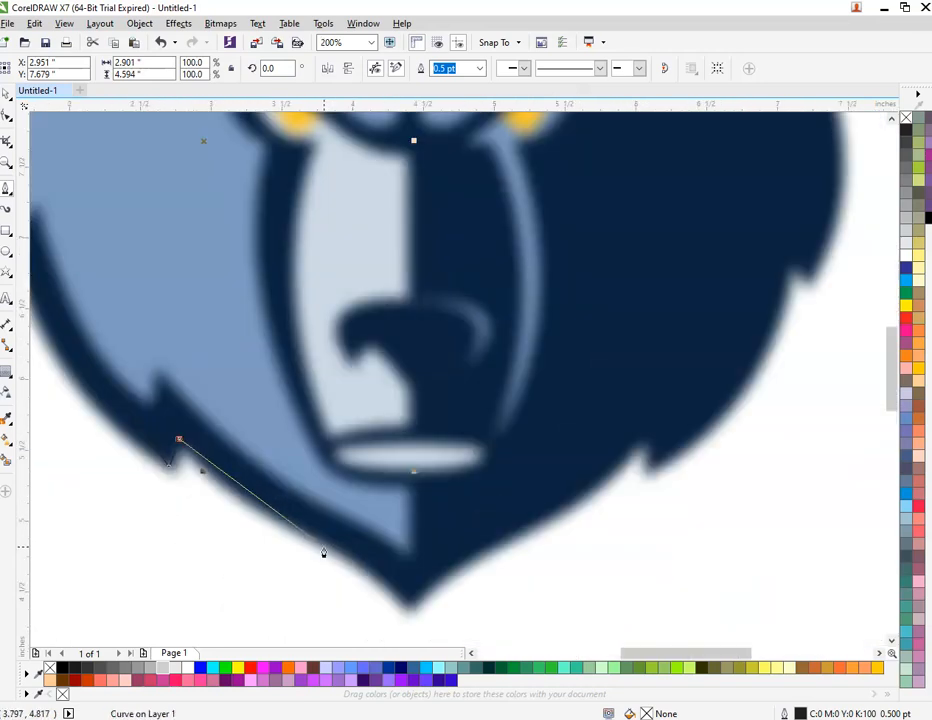
left_click(405, 609)
scroll(364, 444, "down", 2)
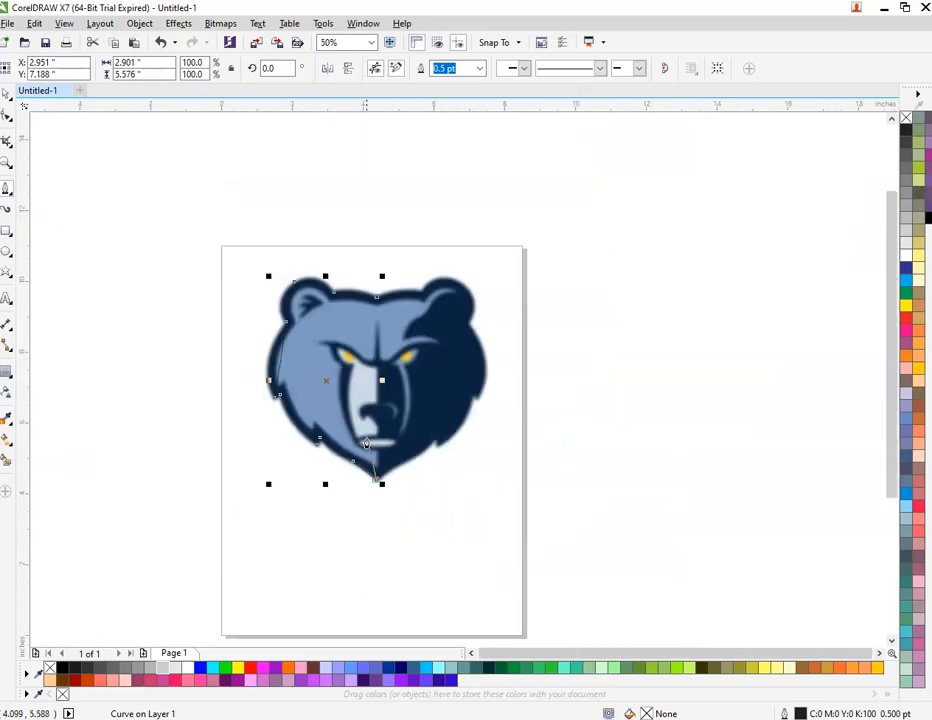
left_click(394, 294)
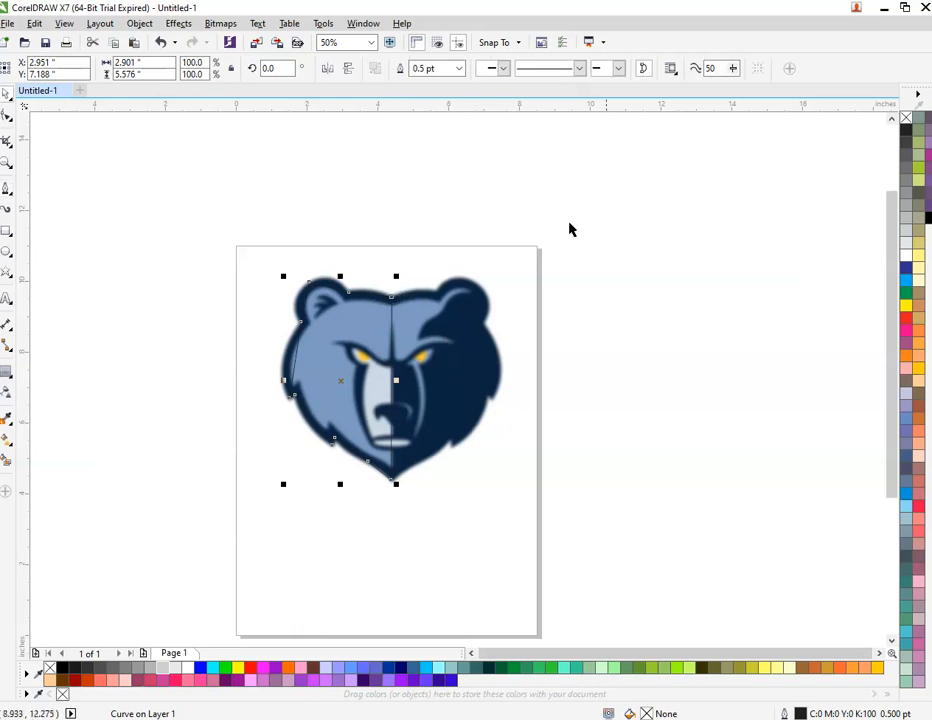
Step: Colour the traced outline red and set its width to 2 pt
right_click(906, 319)
left_click(325, 268)
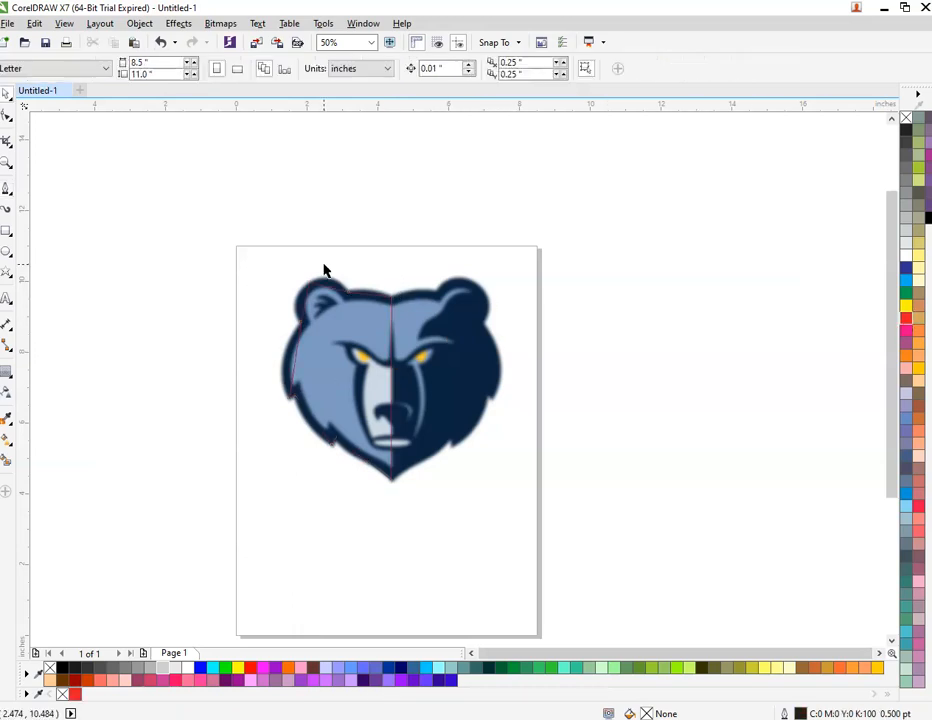
scroll(365, 294, "up", 2)
left_click(366, 305)
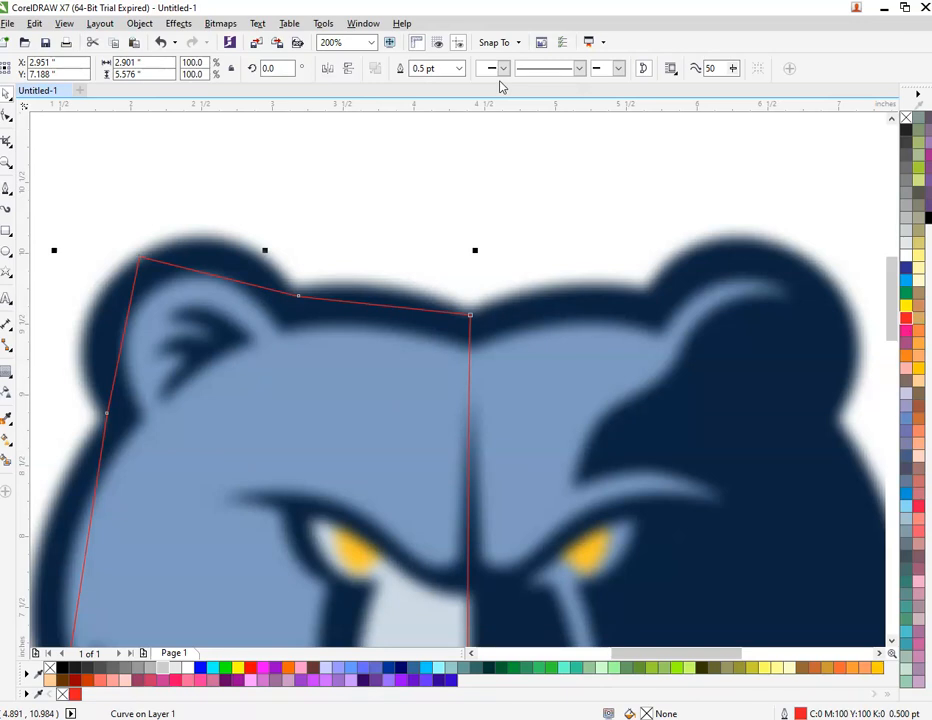
left_click_drag(436, 70, 392, 77)
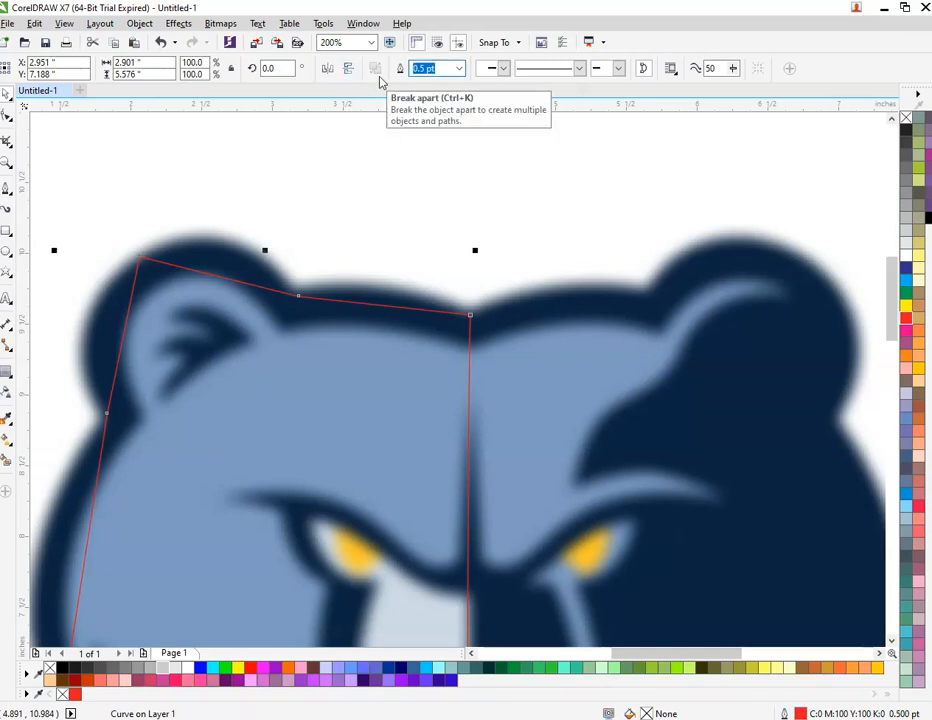
type("2")
key("Return")
Step: Reselect the red outline and switch to the Shape tool with F10
left_click(349, 214)
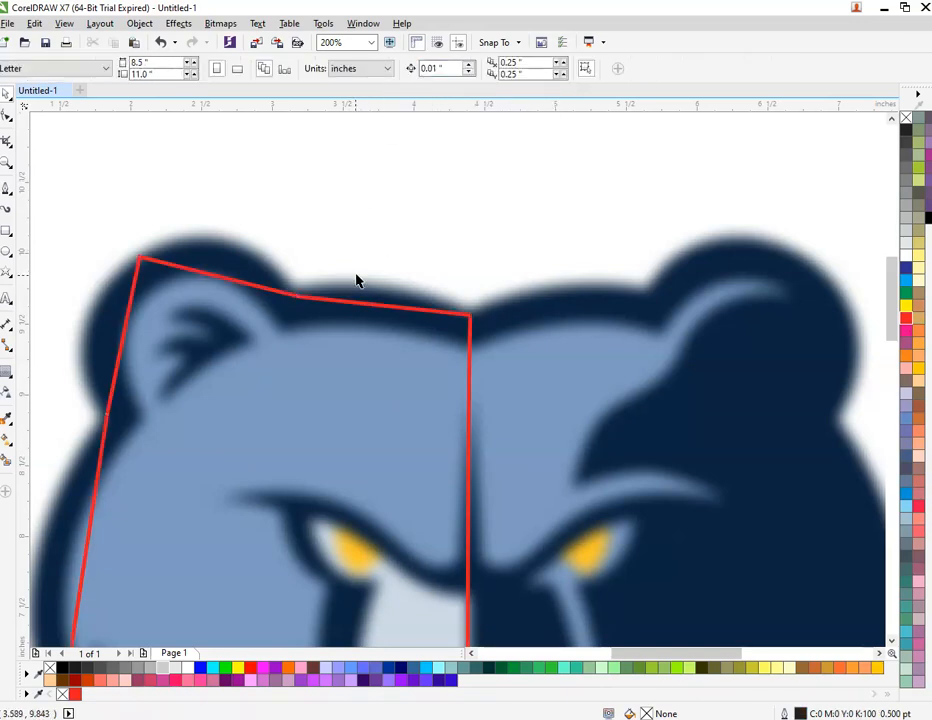
left_click(341, 307)
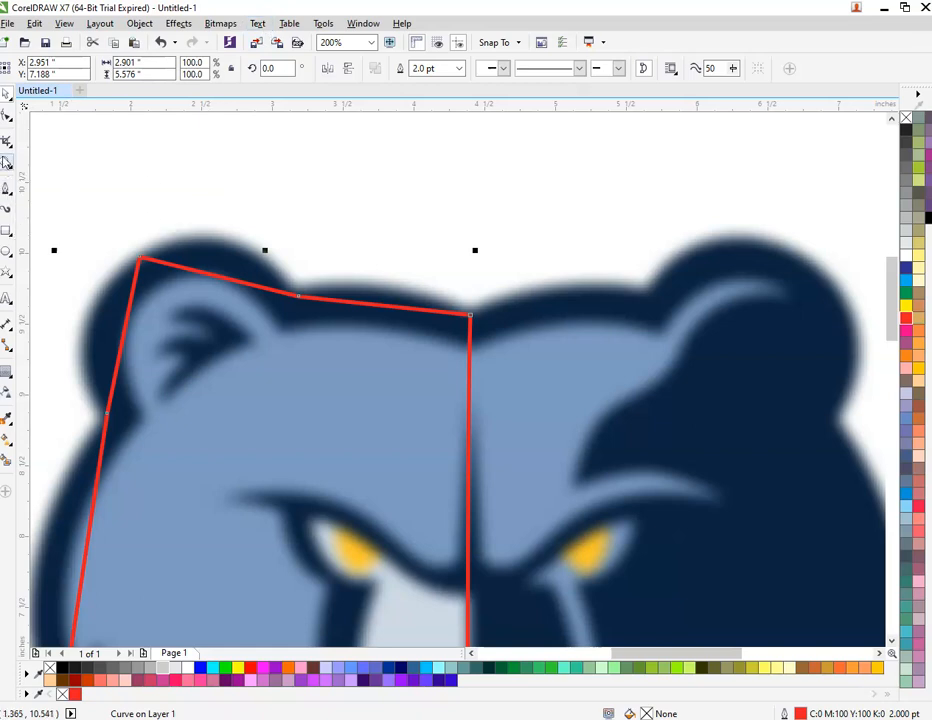
key("F10")
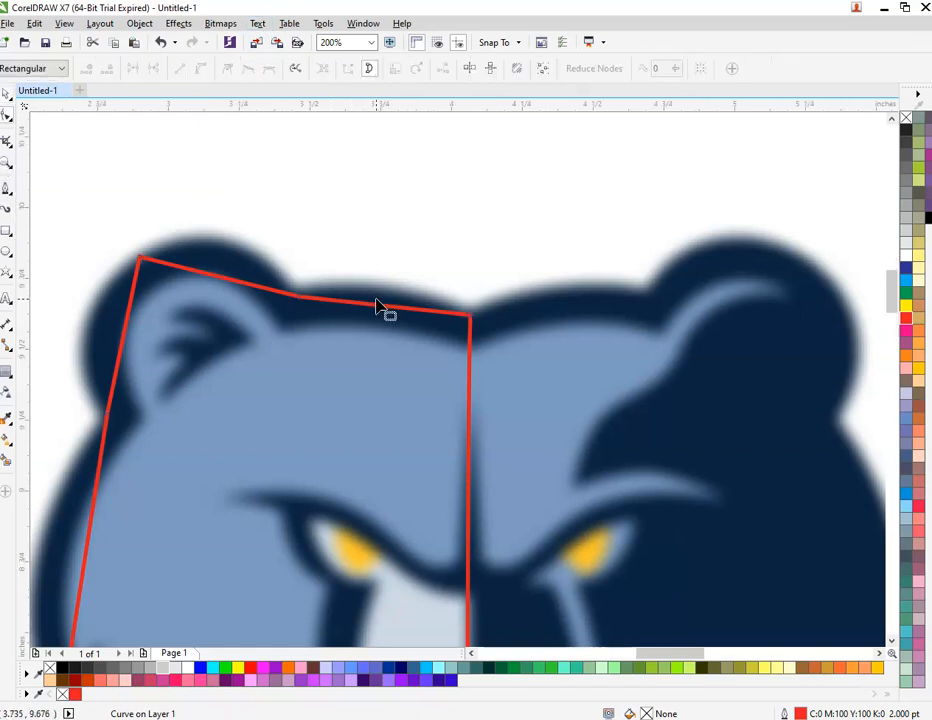
Step: Curve the head-top and ear-top segments and nudge the ear-base node left
scroll(377, 308, "up", 1)
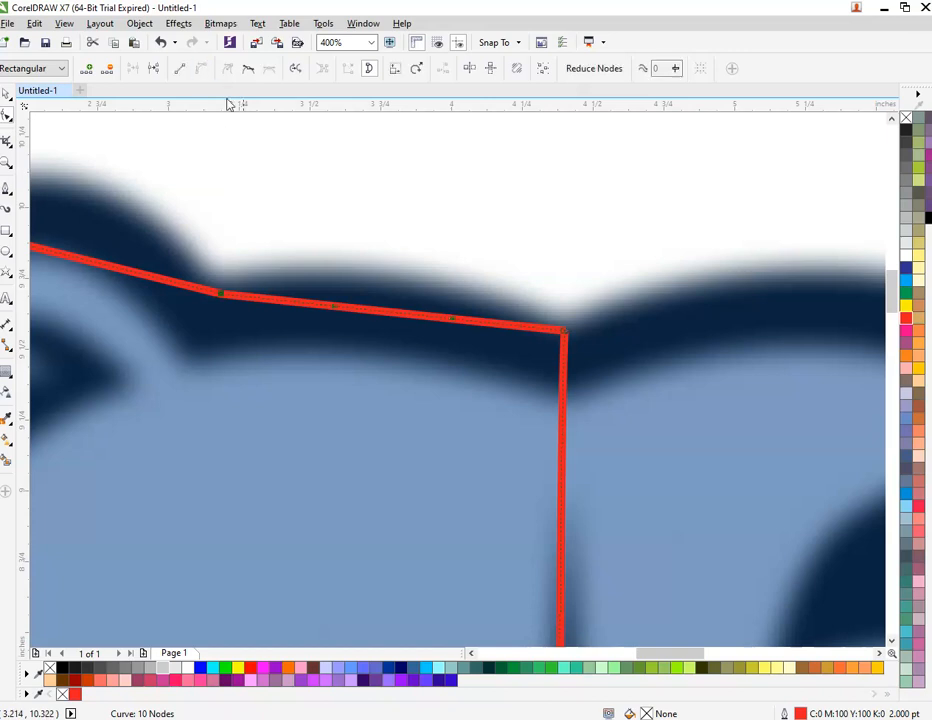
left_click_drag(381, 313, 381, 279)
scroll(400, 285, "down", 2)
scroll(257, 272, "up", 2)
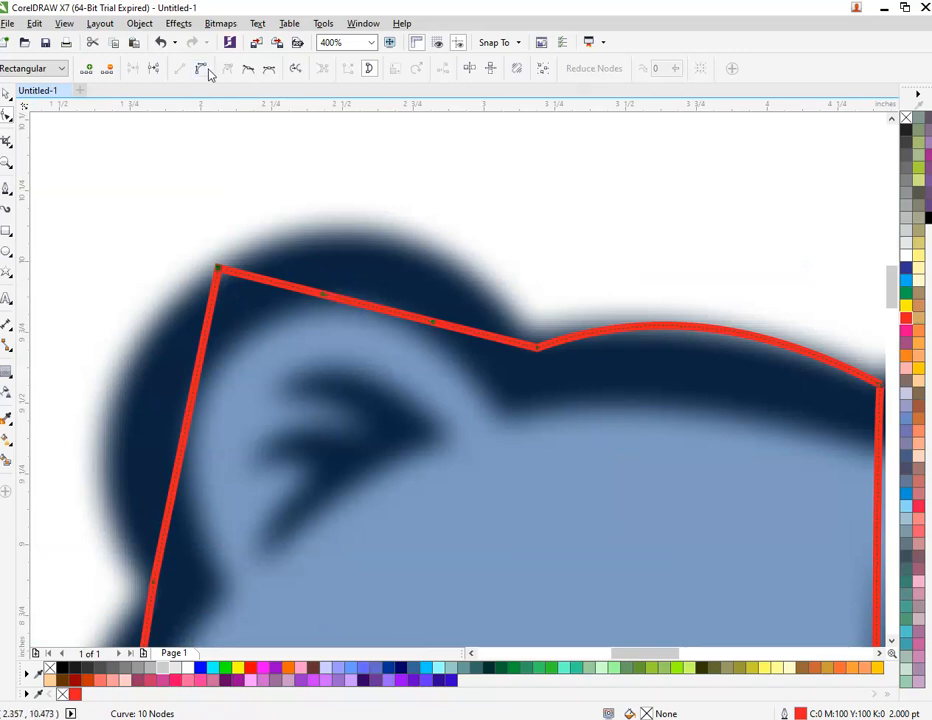
left_click_drag(368, 312, 381, 240)
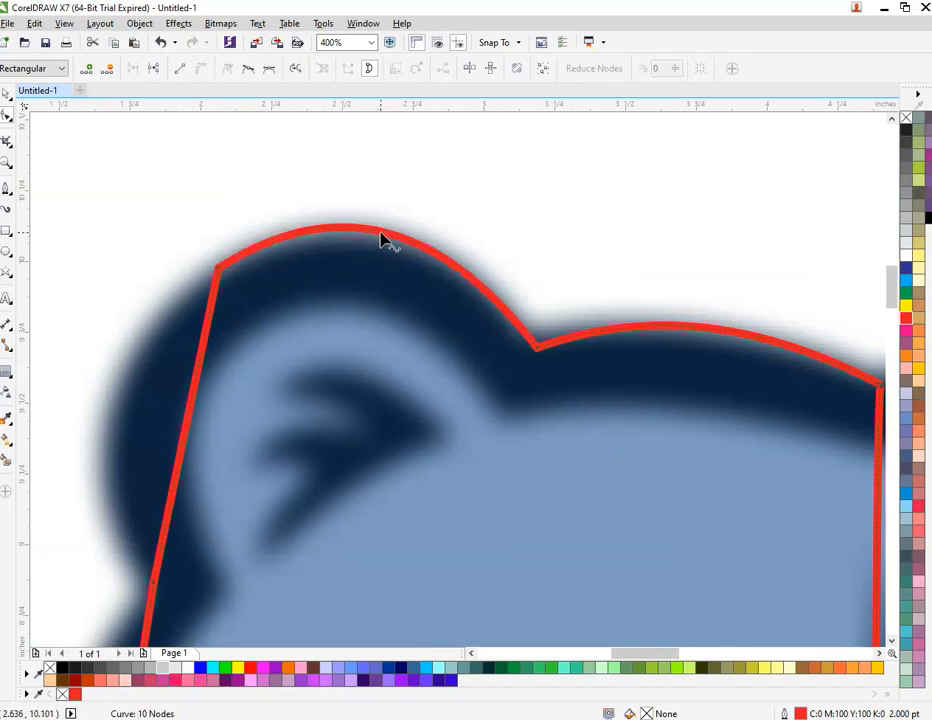
left_click_drag(536, 348, 528, 352)
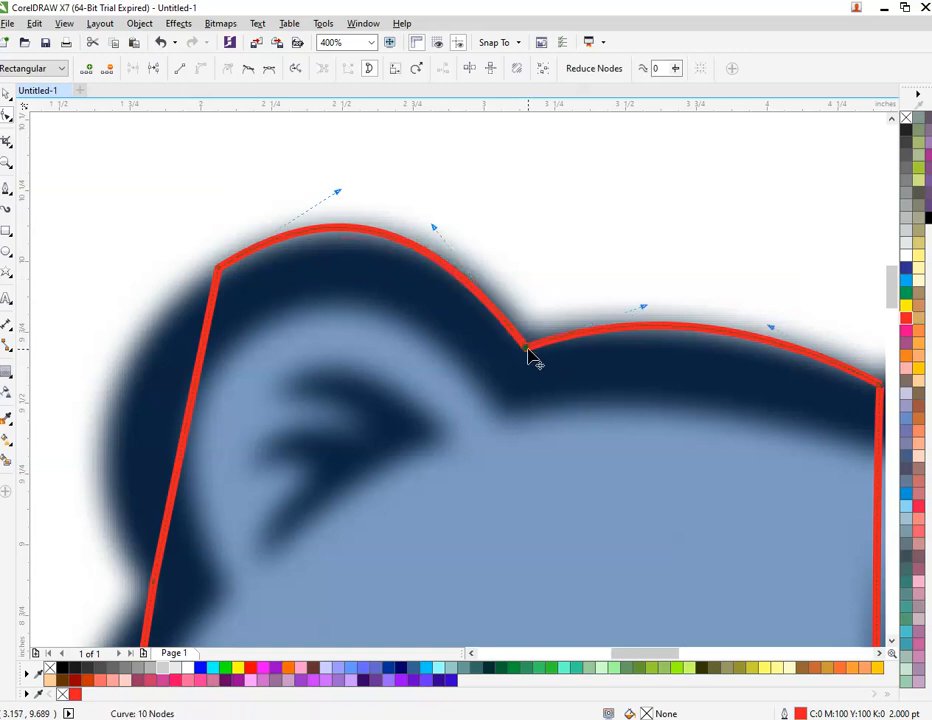
Step: Bow the left segments along the ear's outer edge and cheek, moving the notch node to the fur spike
left_click(199, 366)
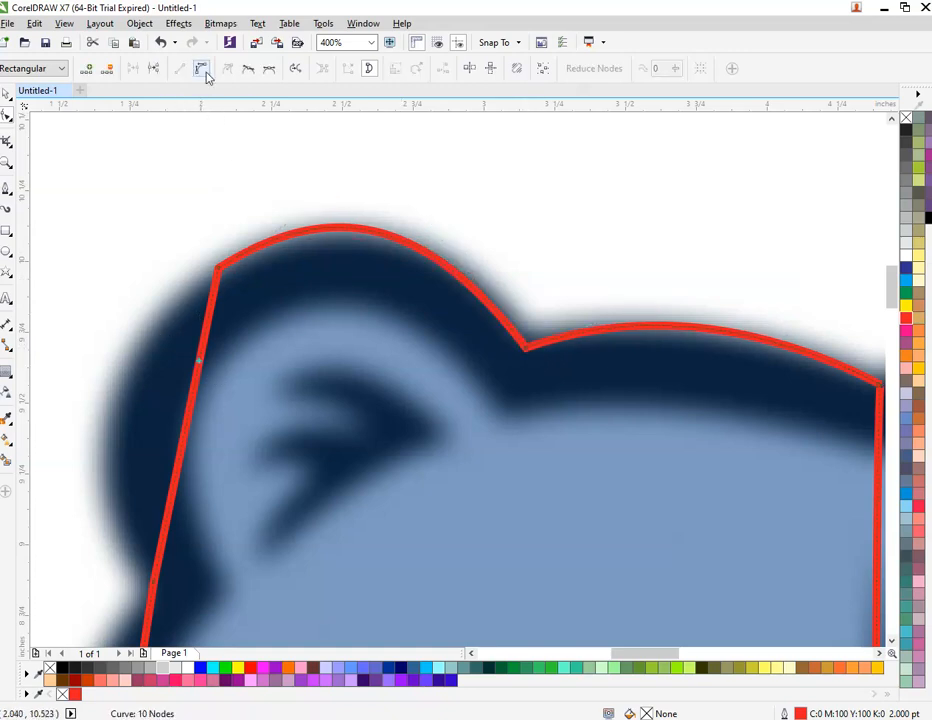
scroll(205, 260, "down", 1)
scroll(196, 380, "up", 1)
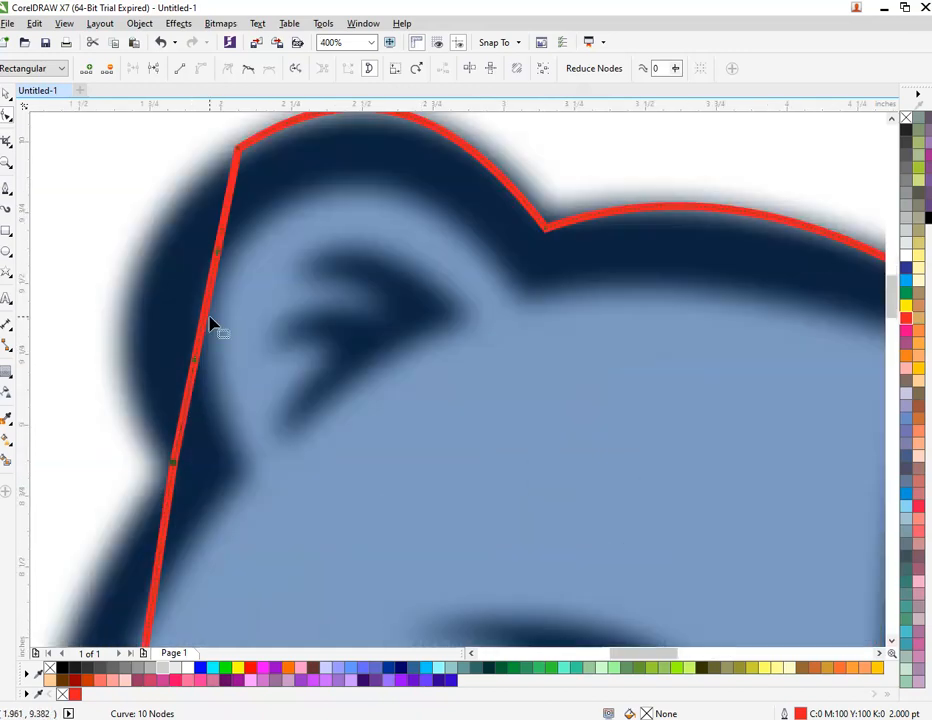
left_click_drag(210, 303, 137, 300)
scroll(137, 300, "down", 2)
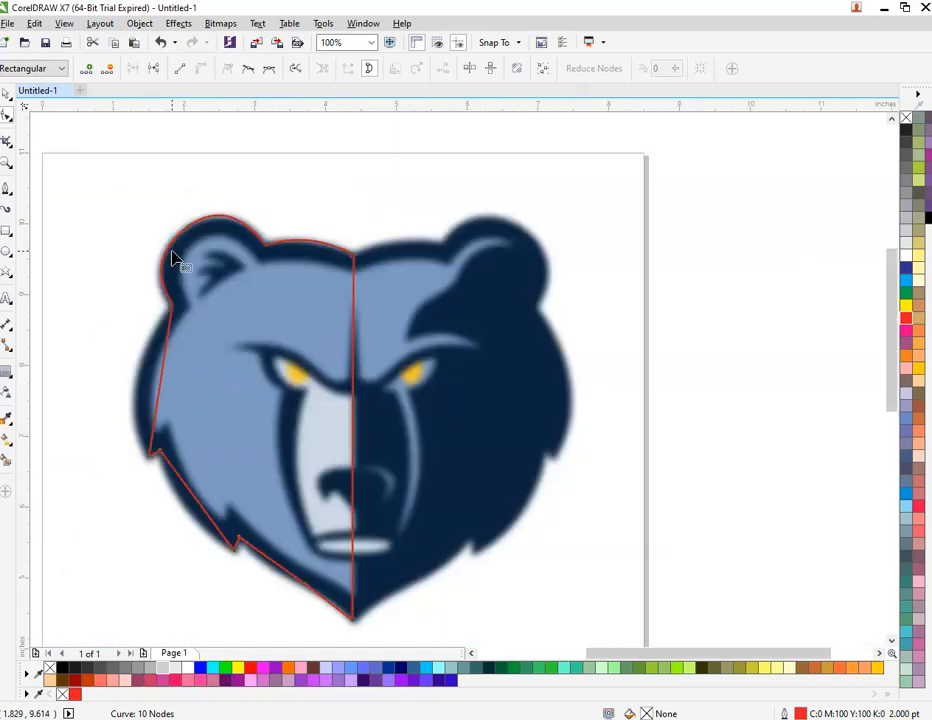
scroll(148, 333, "up", 1)
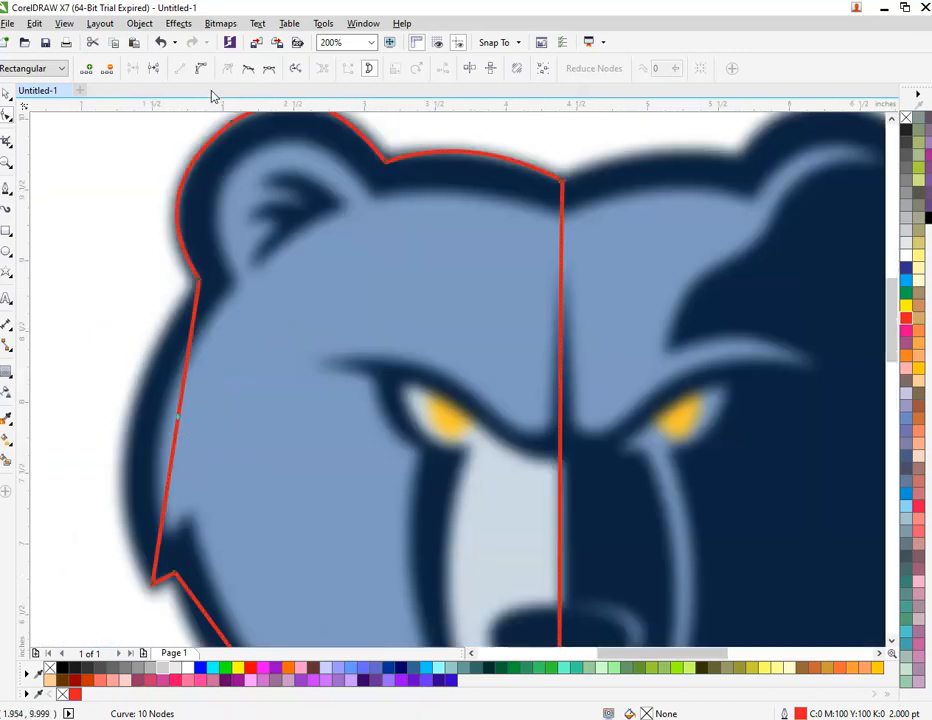
left_click(181, 418)
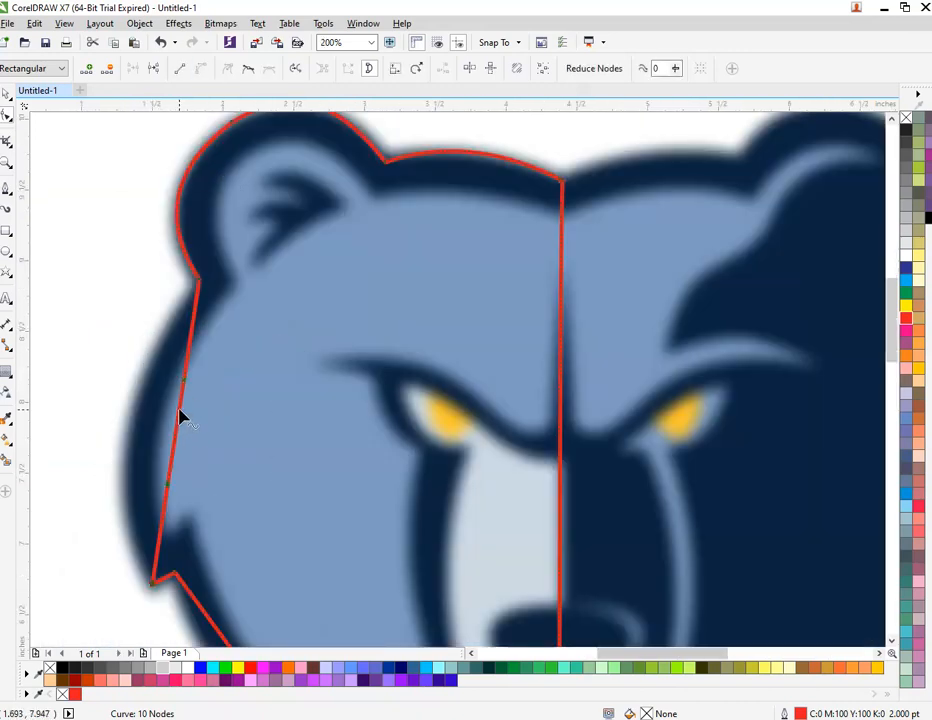
left_click_drag(181, 418, 131, 420)
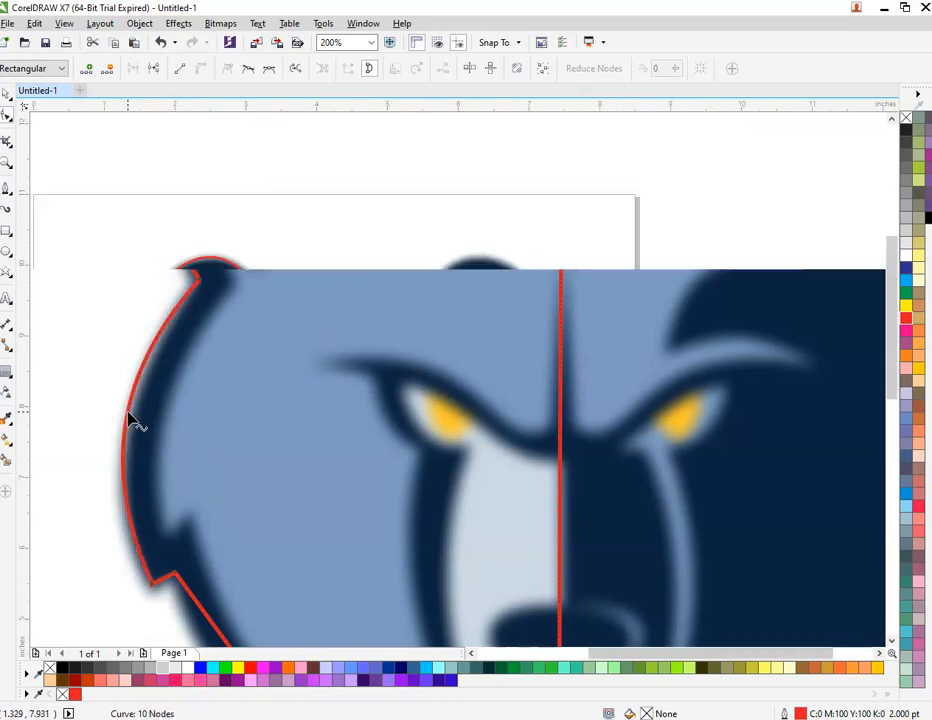
scroll(133, 422, "down", 1)
scroll(144, 540, "up", 2)
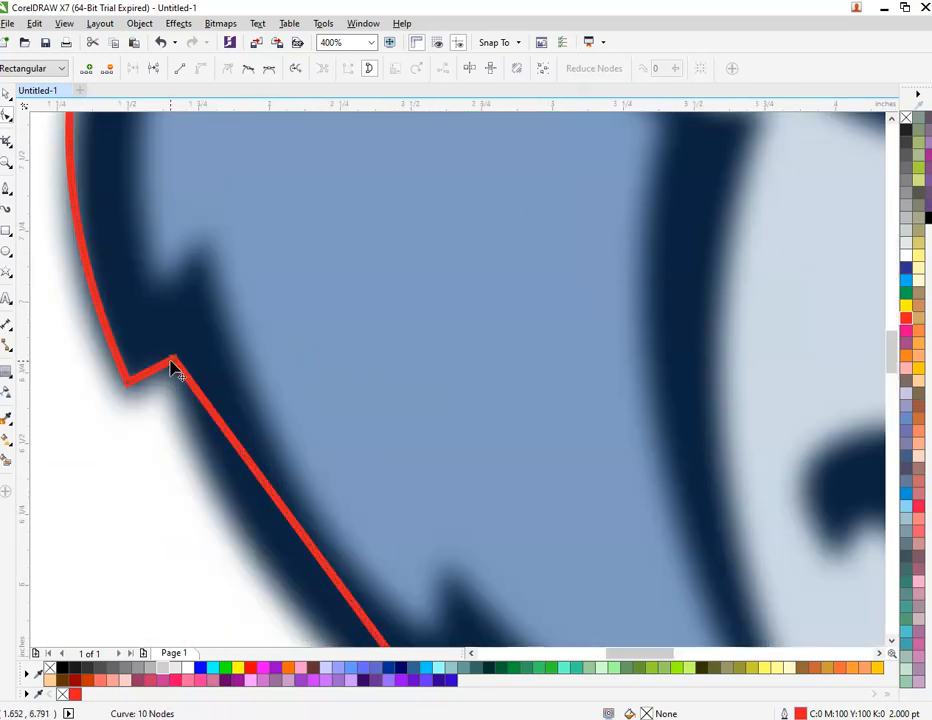
left_click_drag(171, 362, 173, 345)
Step: Bend the jaw, lower-jaw and chin segments to follow the bear's dark edge
scroll(181, 370, "down", 1)
scroll(235, 426, "up", 1)
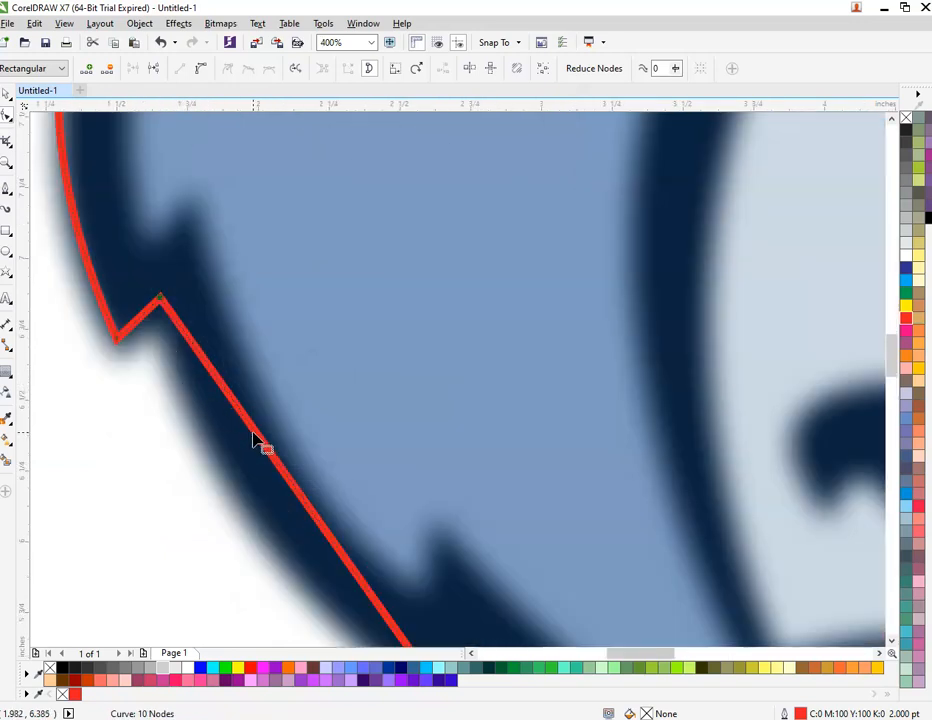
scroll(232, 162, "down", 1)
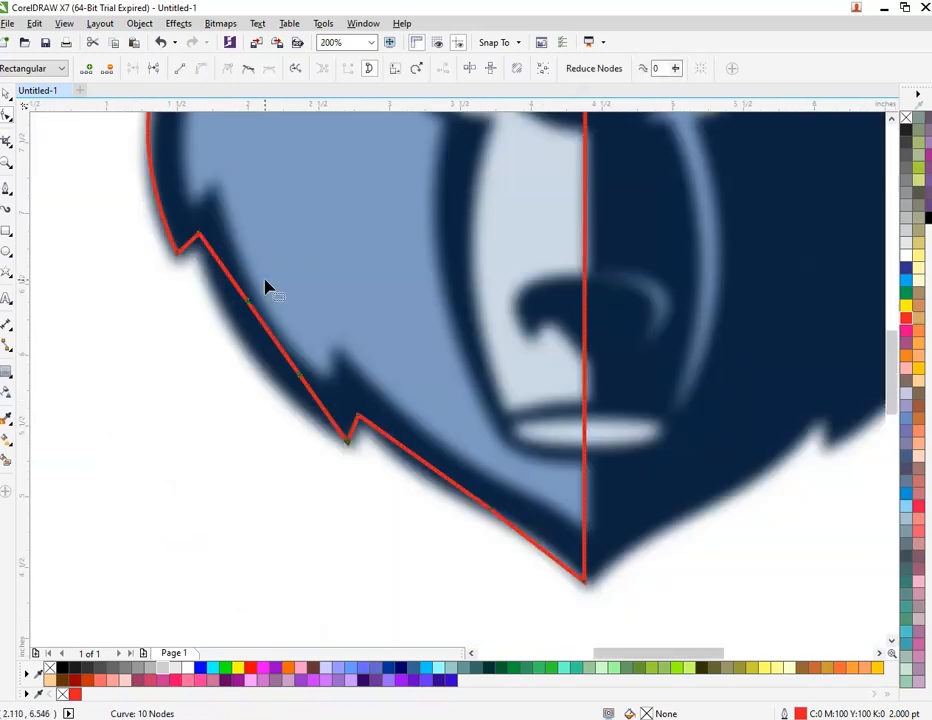
left_click_drag(258, 321, 245, 350)
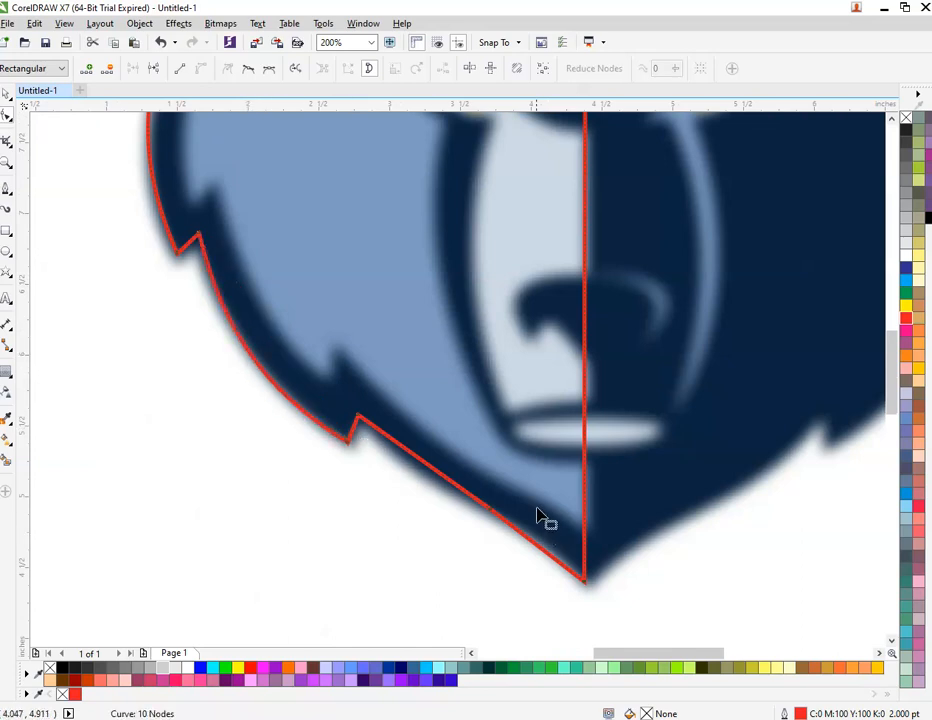
scroll(537, 515, "up", 1)
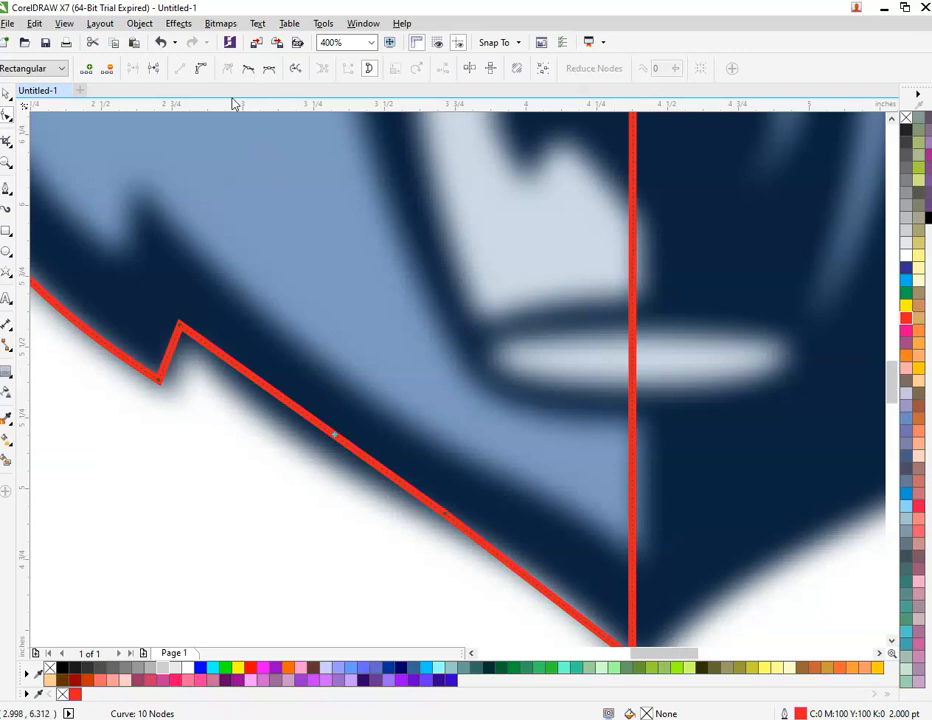
left_click_drag(316, 422, 296, 444)
scroll(493, 557, "down", 1)
scroll(506, 576, "up", 1)
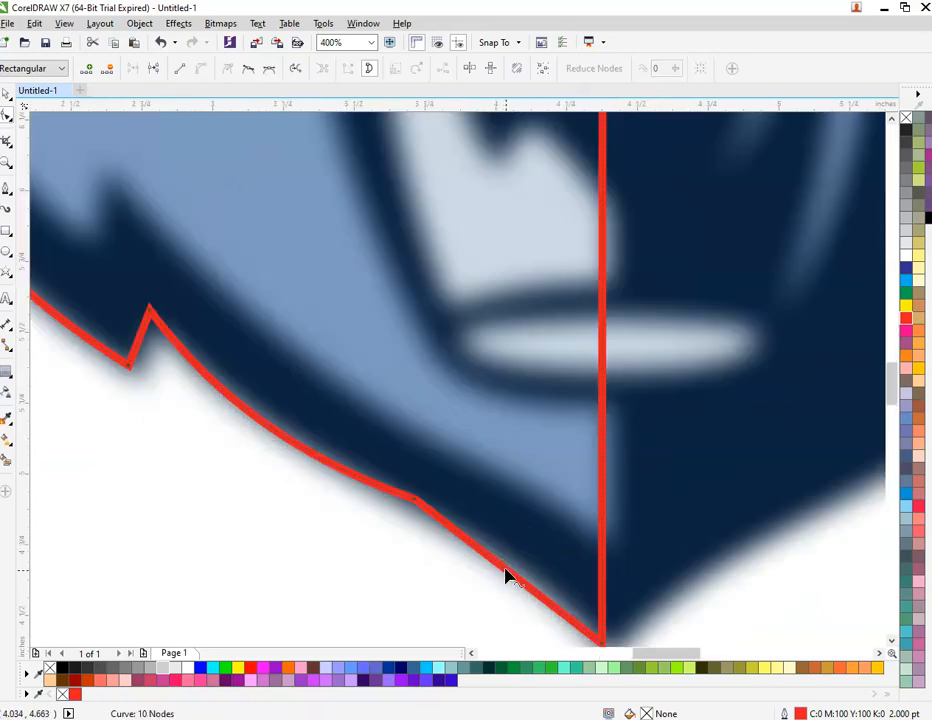
left_click(200, 73)
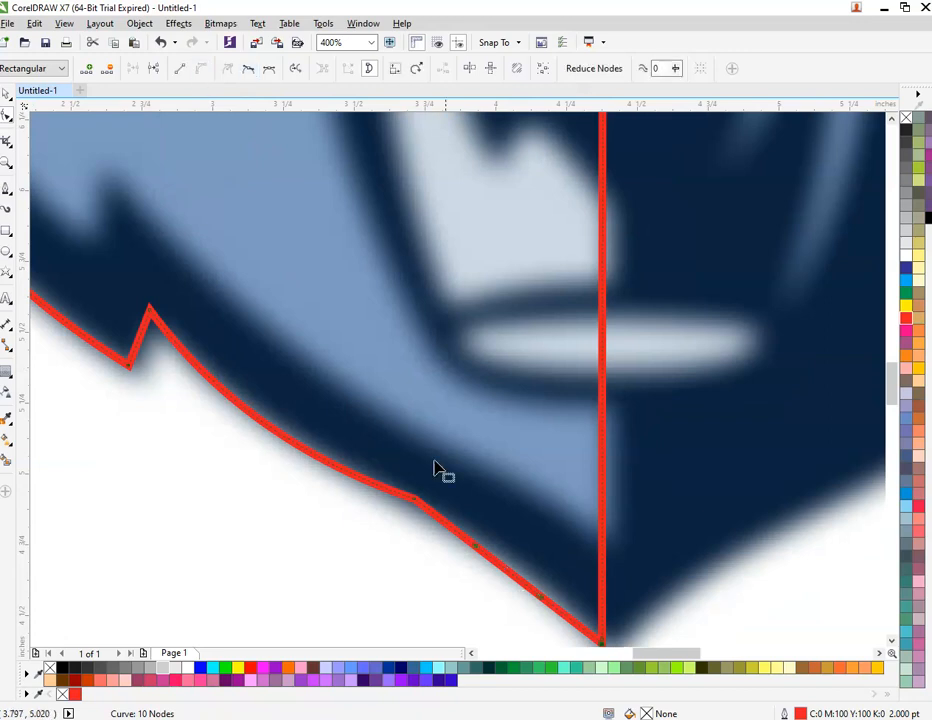
mouse_move(490, 563)
left_mouse_down()
mouse_move(505, 549)
mouse_move(495, 545)
left_mouse_up()
scroll(440, 503, "down", 2)
scroll(440, 503, "down", 2)
Step: Mirror a copy of the outline onto the right half, weld both halves and move the result
key("space")
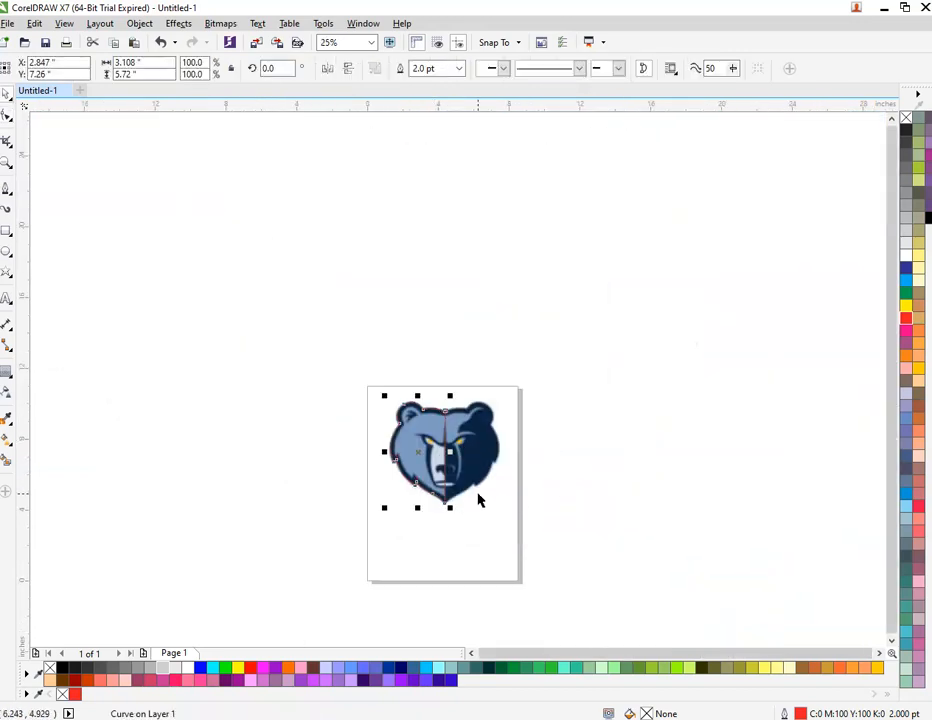
scroll(421, 455, "up", 1)
left_click_drag(296, 411, 418, 427)
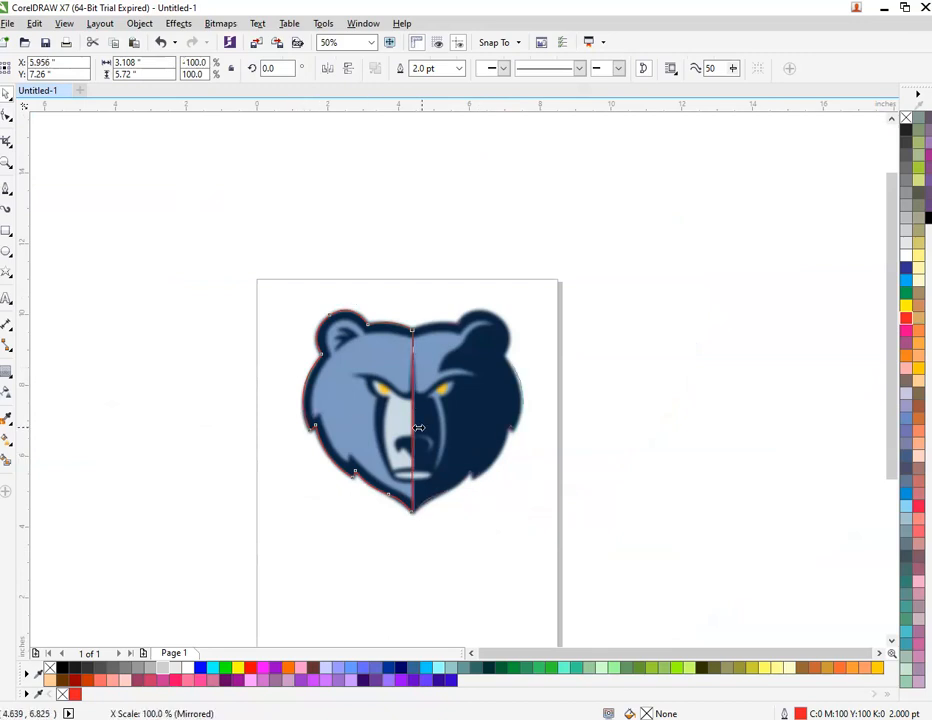
left_click_drag(484, 435, 485, 435)
right_click(485, 435)
left_click(391, 424, "shift")
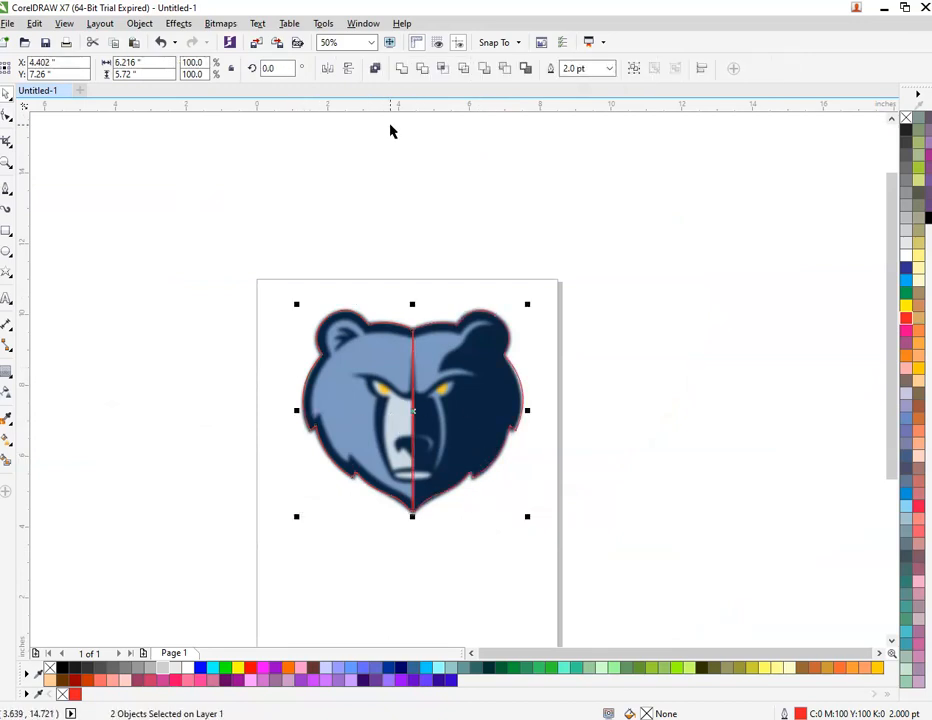
left_click(401, 69)
left_click(474, 280)
scroll(417, 331, "up", 2)
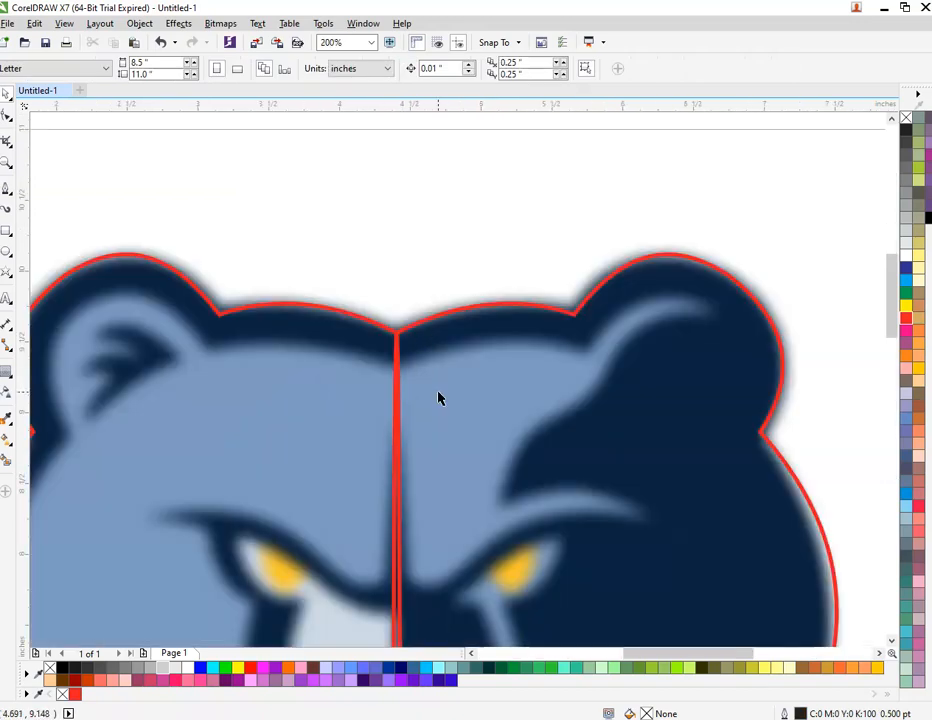
left_click_drag(443, 386, 487, 386)
Step: Undo the move, the weld and the mirrored copy
key("ctrl+z")
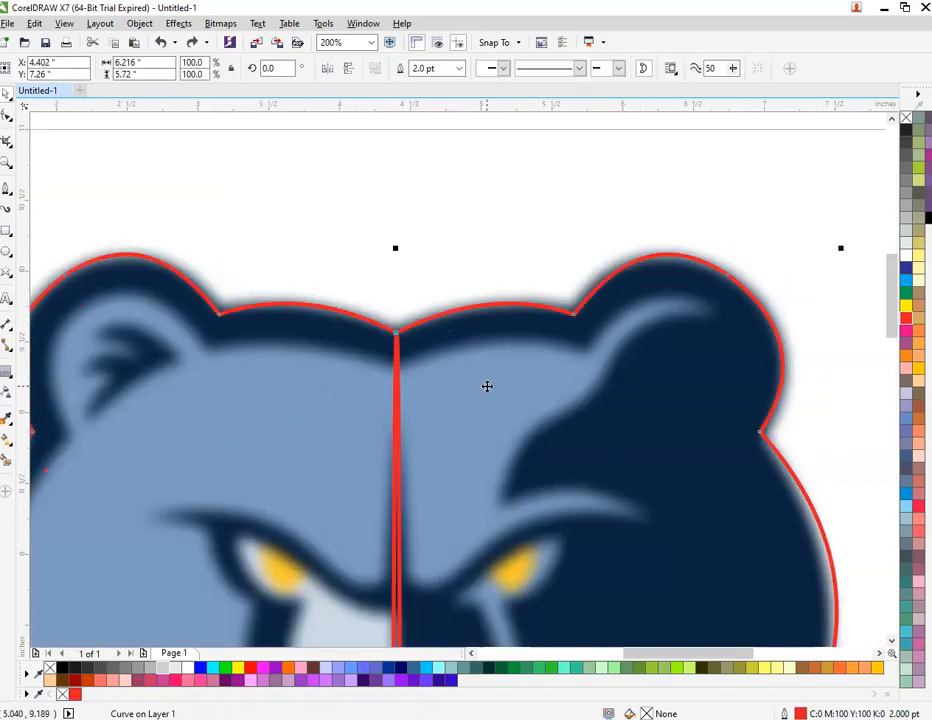
key("ctrl+z")
scroll(439, 250, "down", 1)
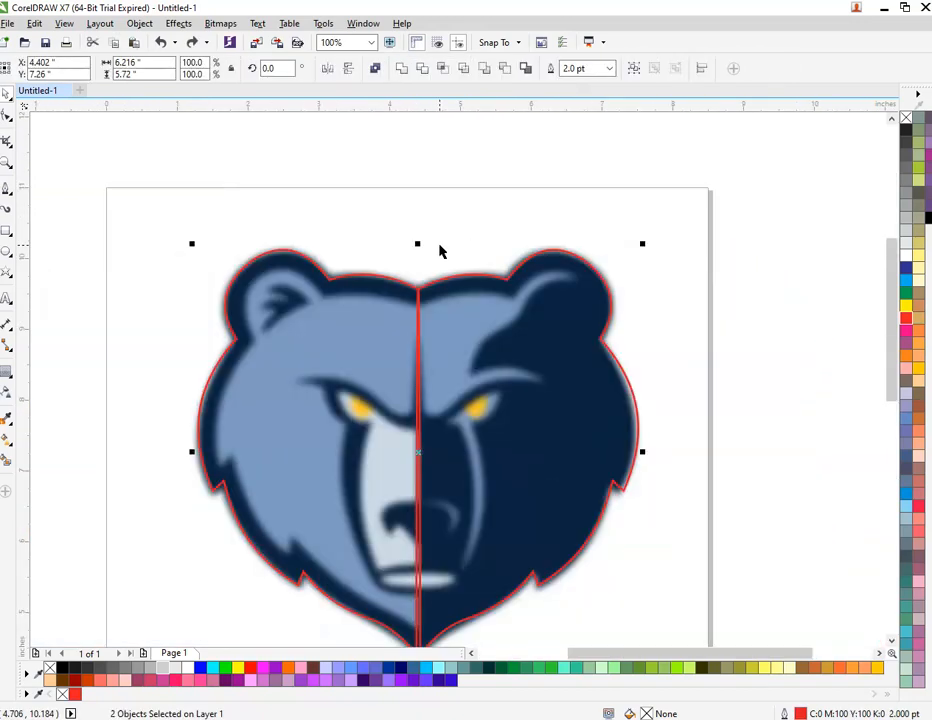
key("ctrl+z")
key("Escape")
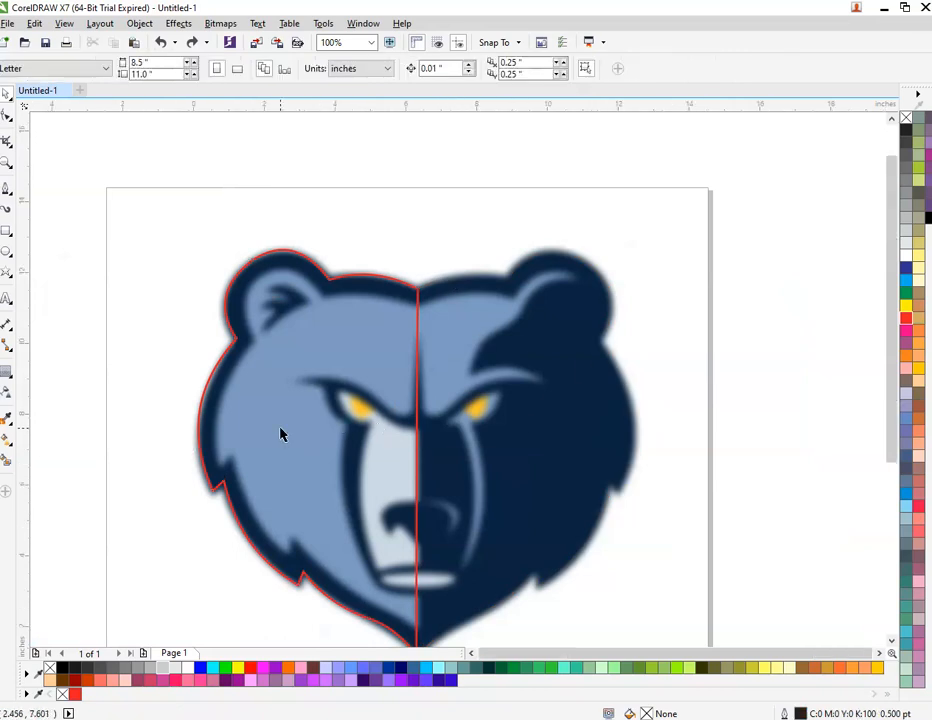
Step: Mirror a fresh copy of the left outline onto the right half and select it
scroll(281, 435, "down", 1)
scroll(306, 480, "up", 1)
left_click(176, 408)
left_click_drag(169, 405, 404, 420)
left_click(673, 478)
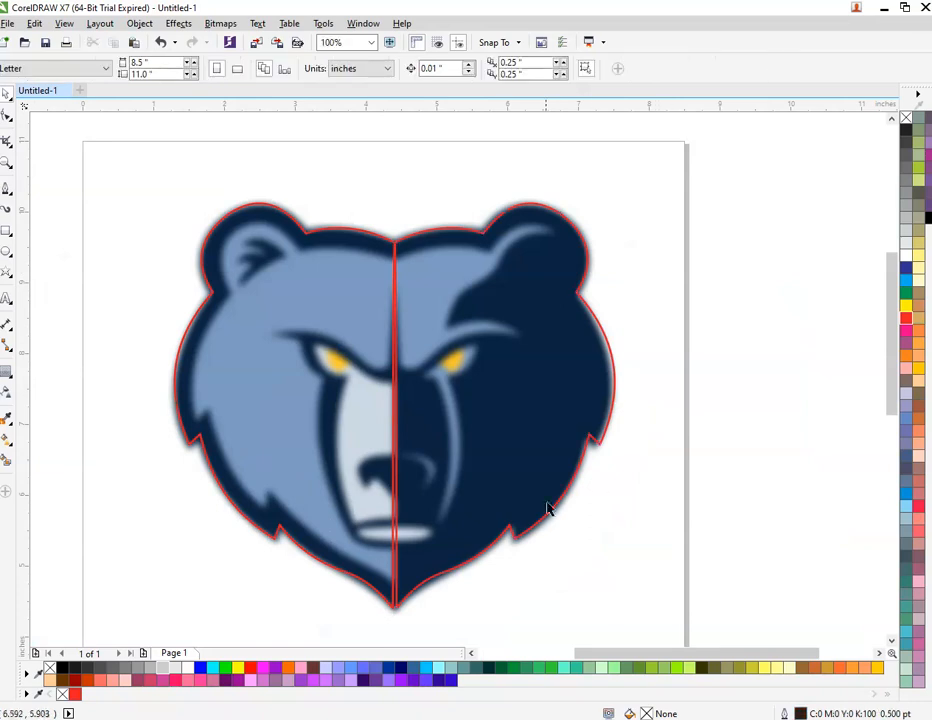
left_click(515, 531)
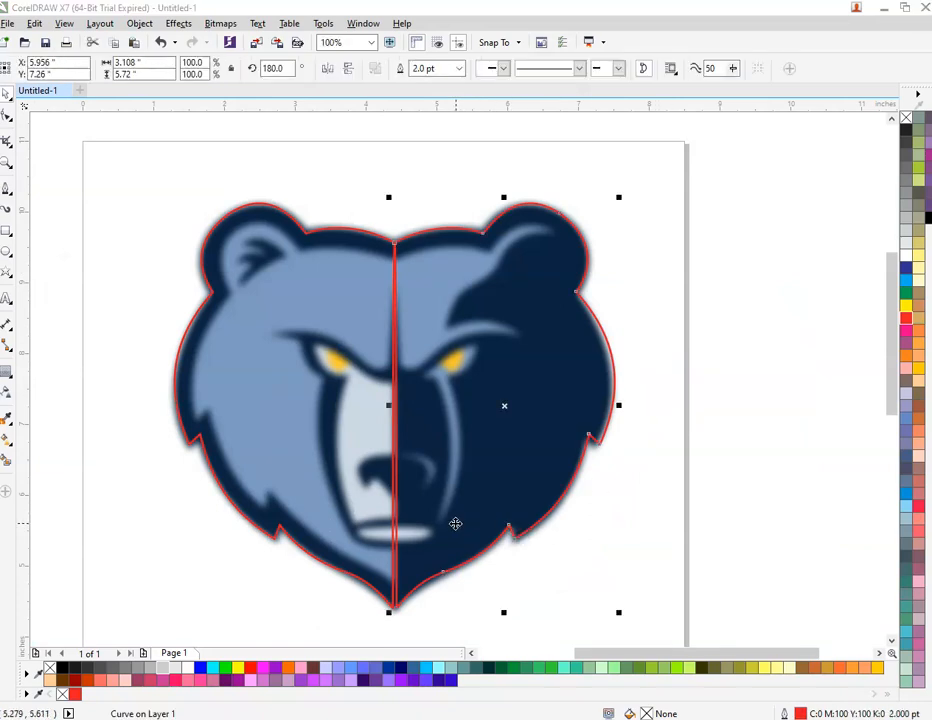
Step: Apply a dark fill to the right outline through the fill settings
key("F11")
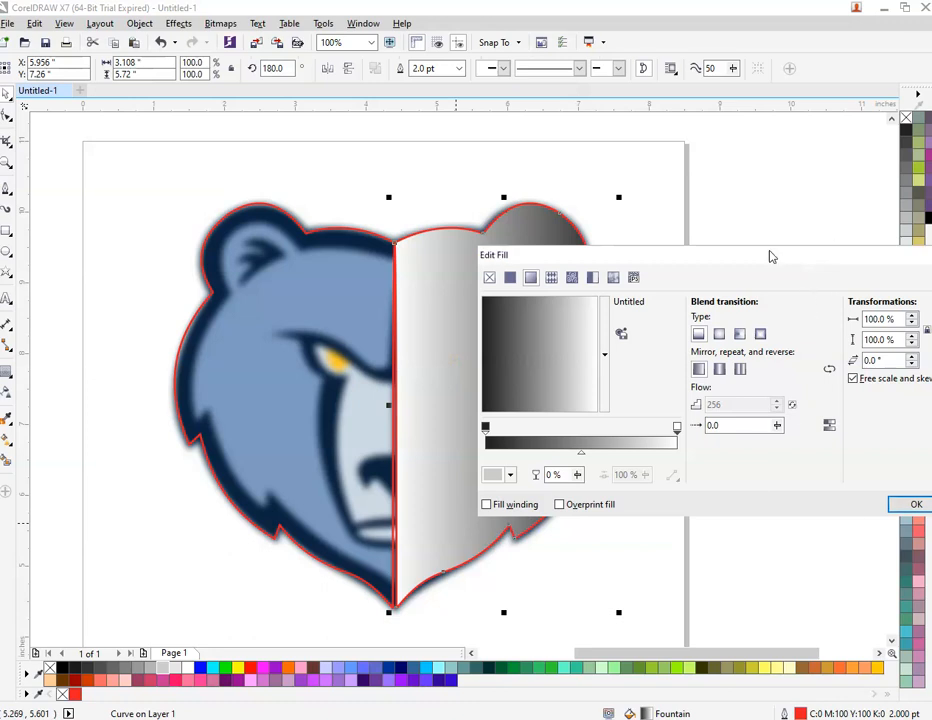
left_click_drag(770, 257, 646, 253)
left_click(786, 506)
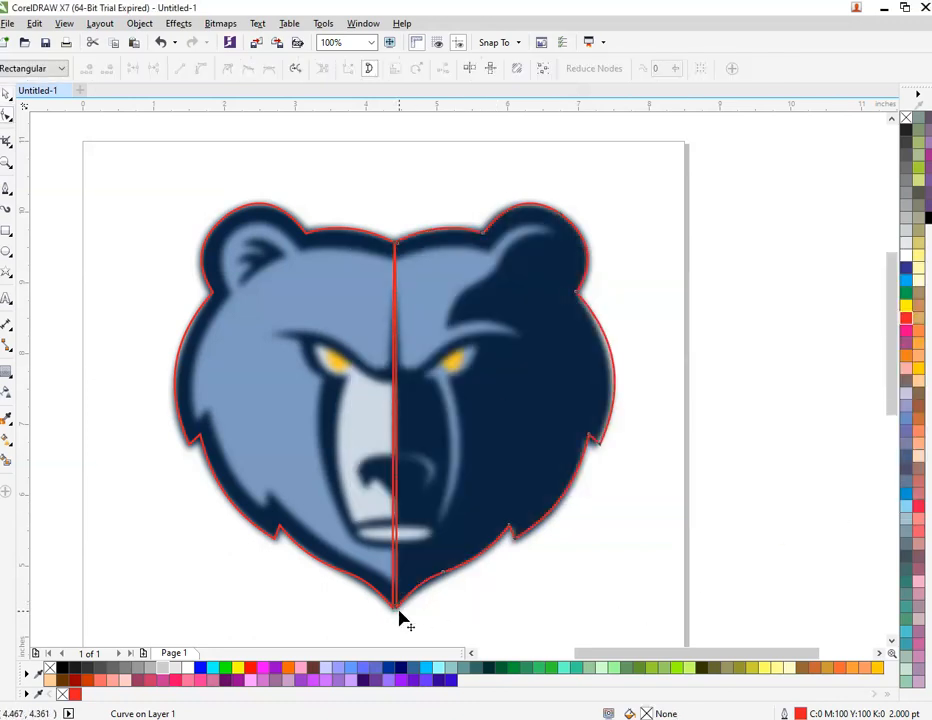
Step: Drag the right outline's bottom node onto the left outline's chin point
scroll(399, 620, "up", 3)
left_click(397, 602)
scroll(376, 608, "up", 1)
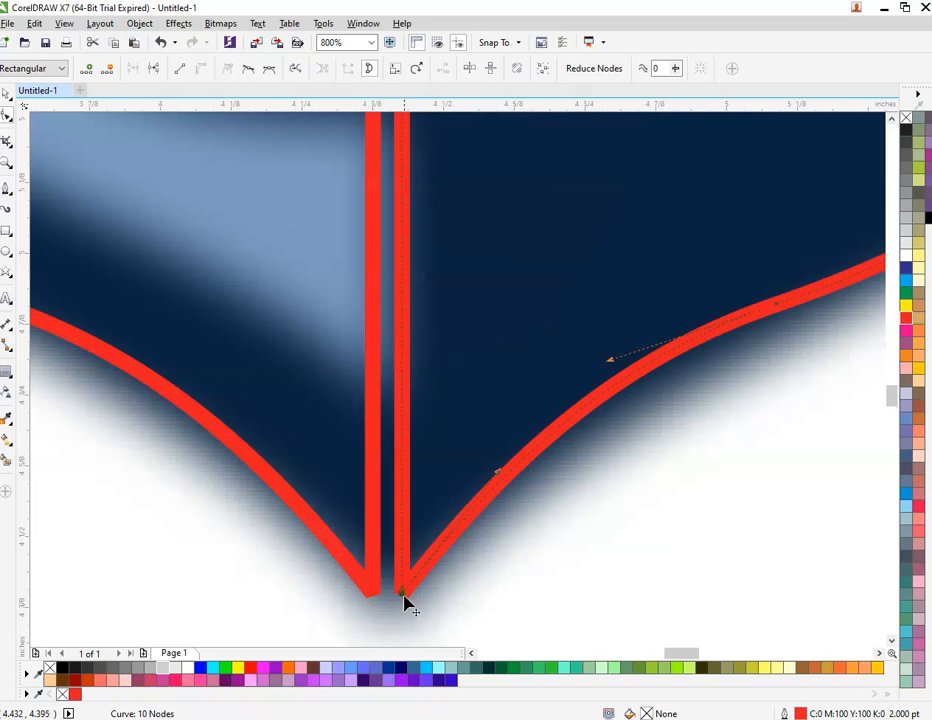
left_click_drag(405, 598, 375, 597)
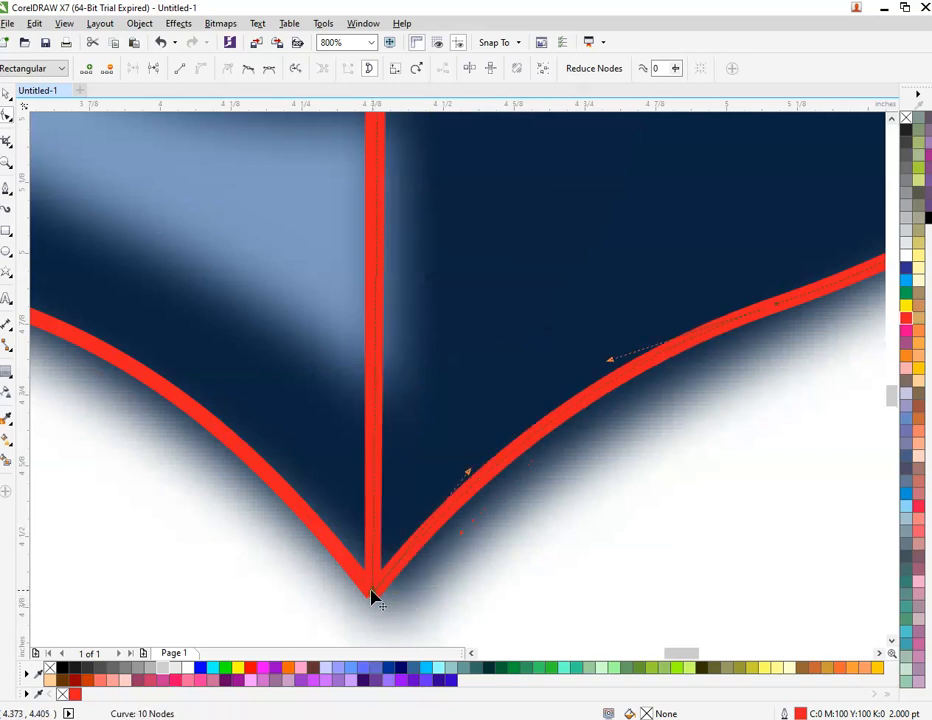
scroll(378, 600, "down", 4)
Step: Select both outline halves and combine them
key("space")
scroll(379, 245, "up", 4)
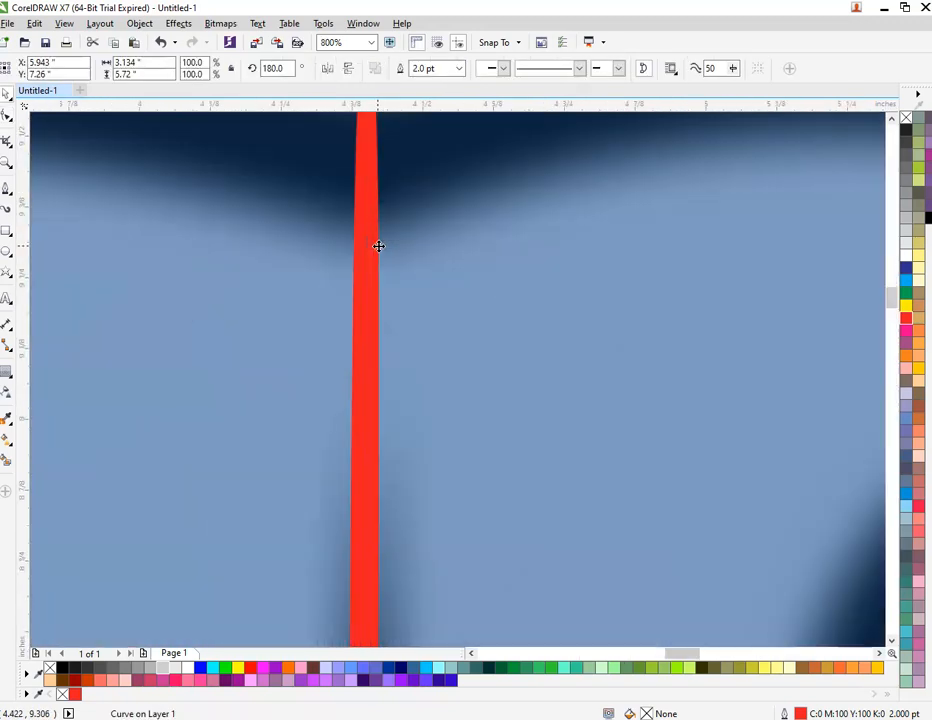
scroll(379, 245, "down", 4)
left_click(112, 194)
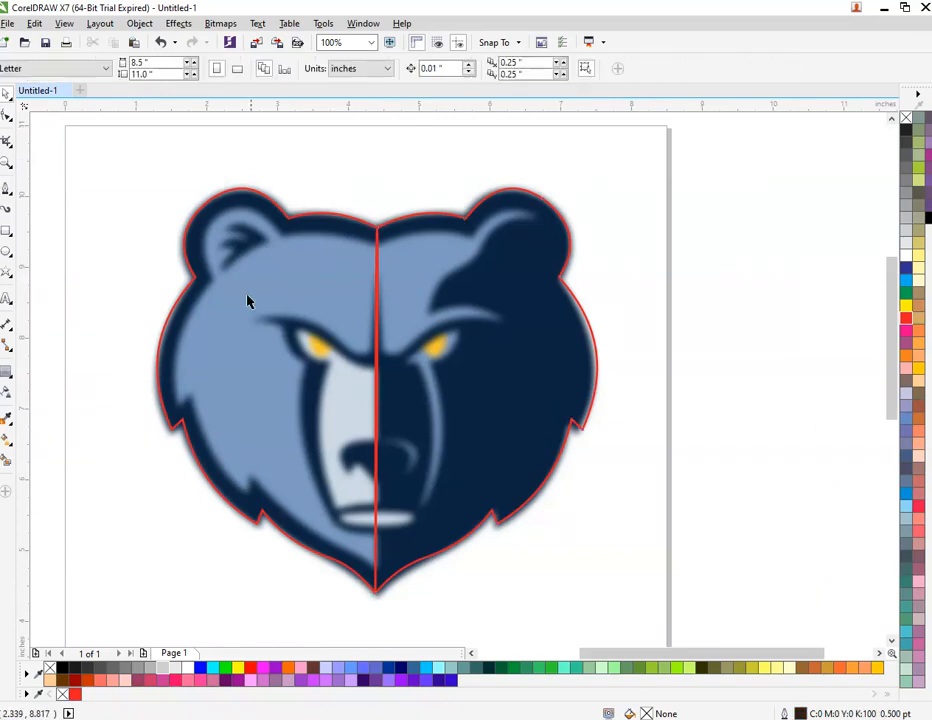
left_click(376, 355)
left_click(433, 218, "shift")
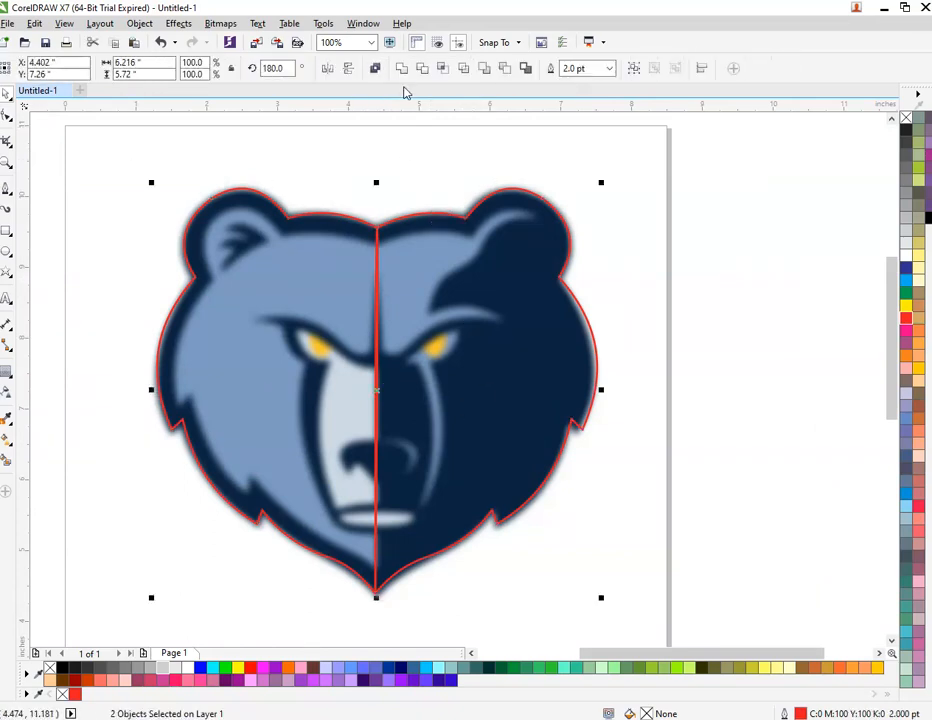
left_click(732, 270)
Step: Undo moving the combined outline and nudge the right half slightly left
scroll(505, 309, "down", 1)
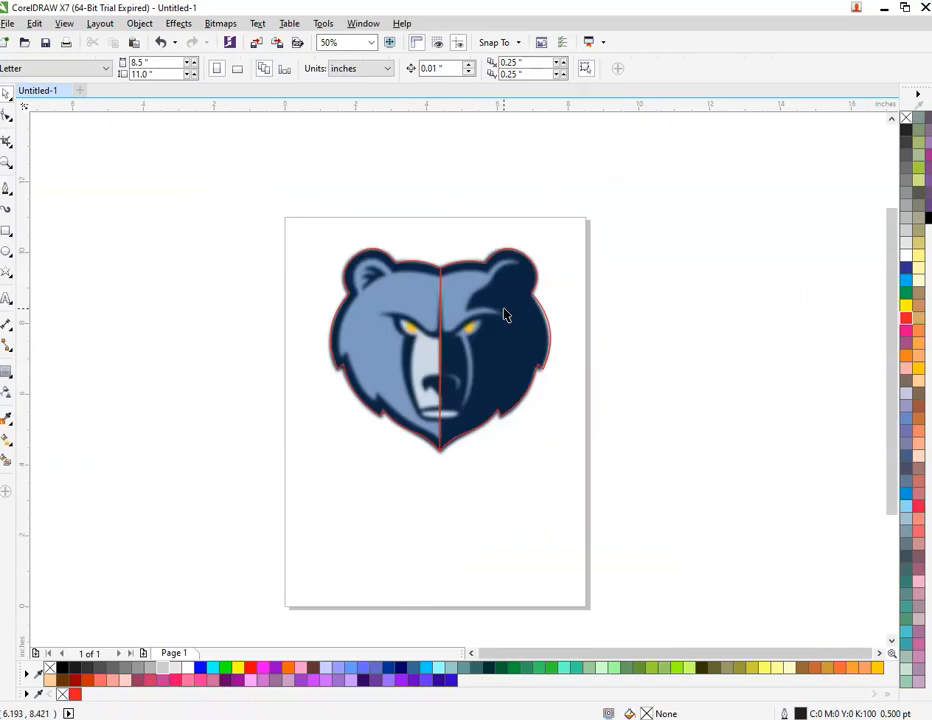
left_click_drag(486, 311, 668, 318)
scroll(780, 305, "up", 1)
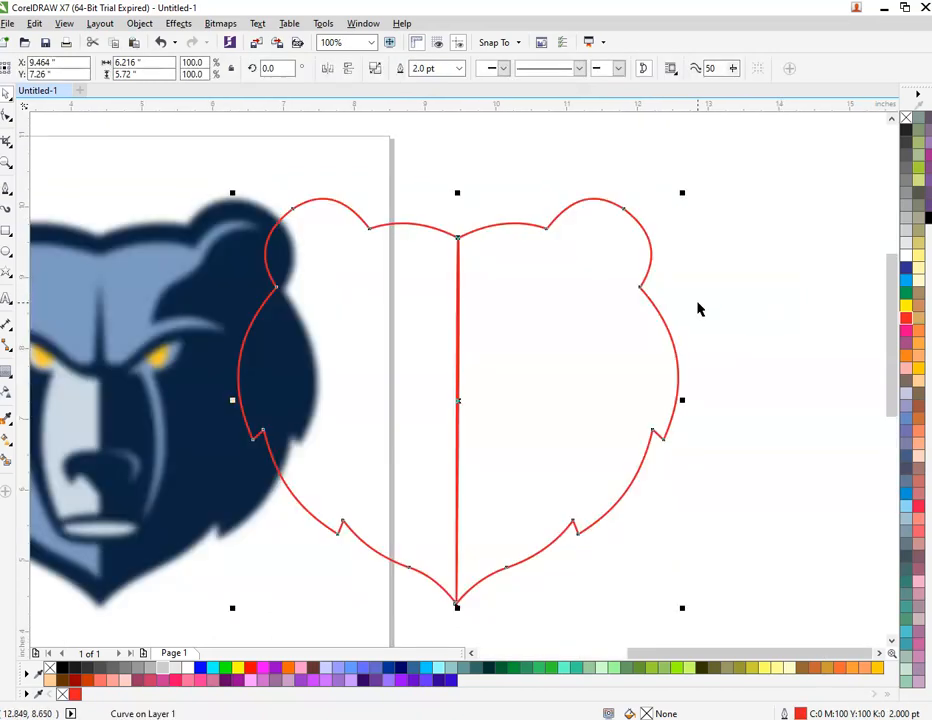
key("ctrl+z")
key("ctrl+z")
scroll(662, 281, "down", 2)
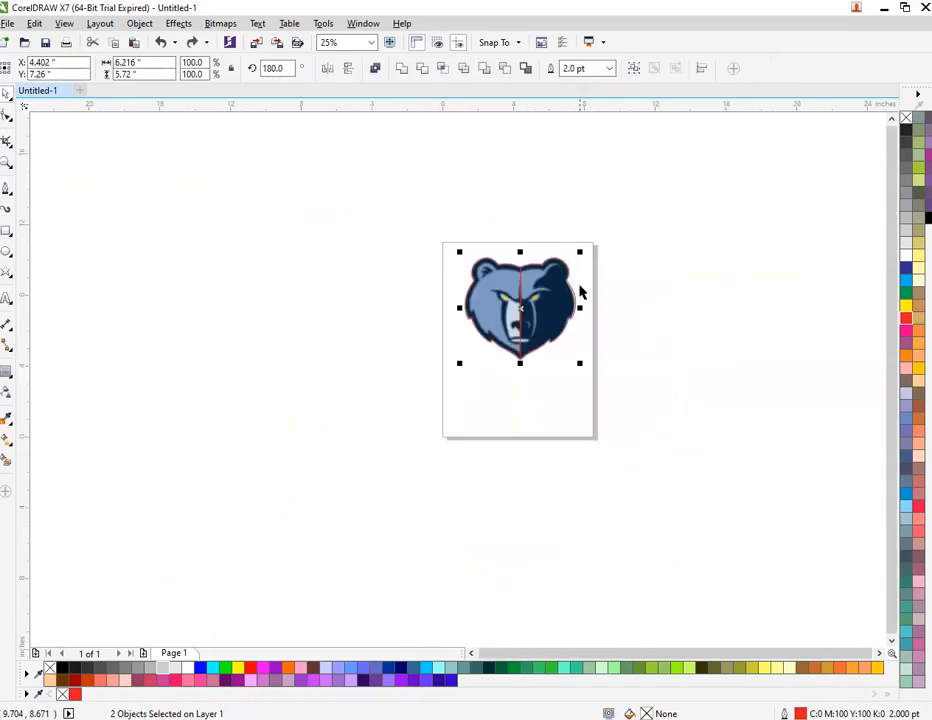
scroll(548, 287, "up", 2)
left_click(548, 287)
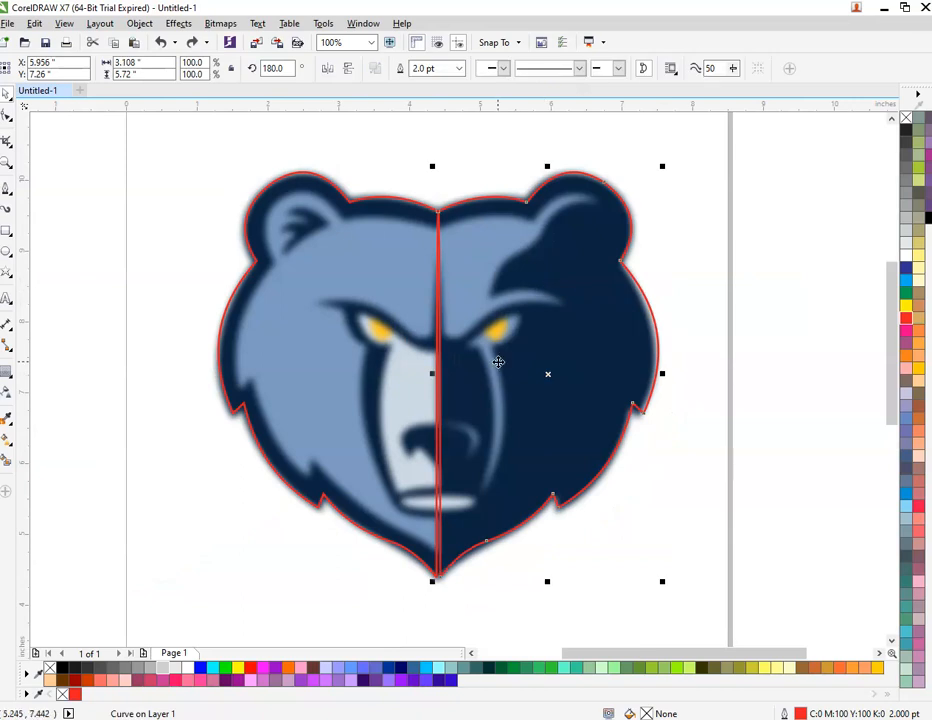
left_click(547, 361)
left_click(785, 364)
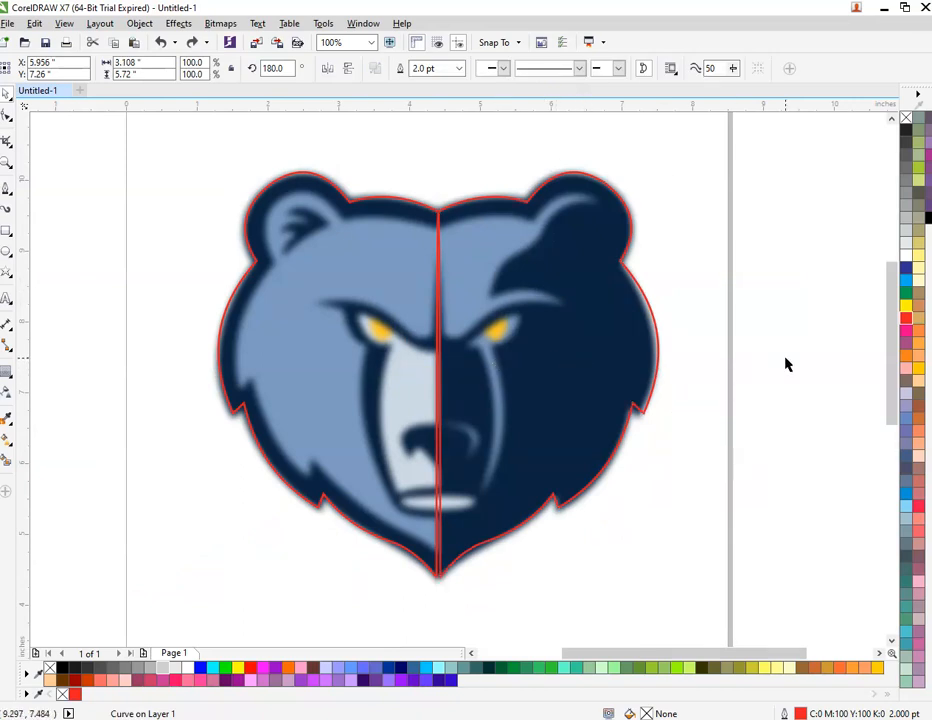
left_click(579, 386)
key("Left")
key("Left")
key("Left")
key("Left")
key("Left")
key("Left")
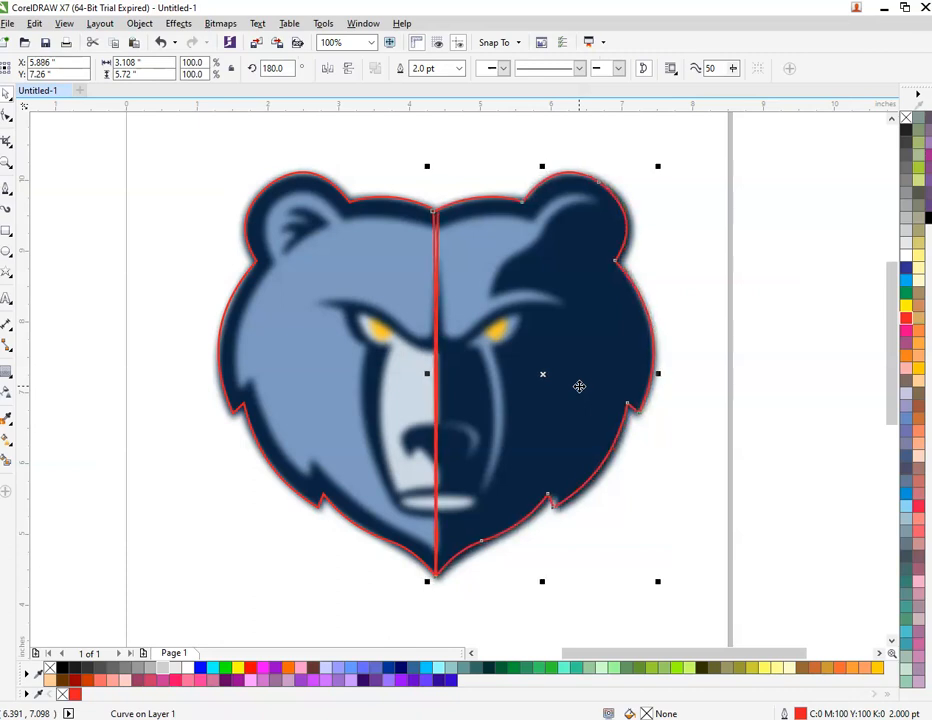
Step: Weld both halves into one outline and move it right of the page
left_click(363, 314, "shift")
left_click(403, 69)
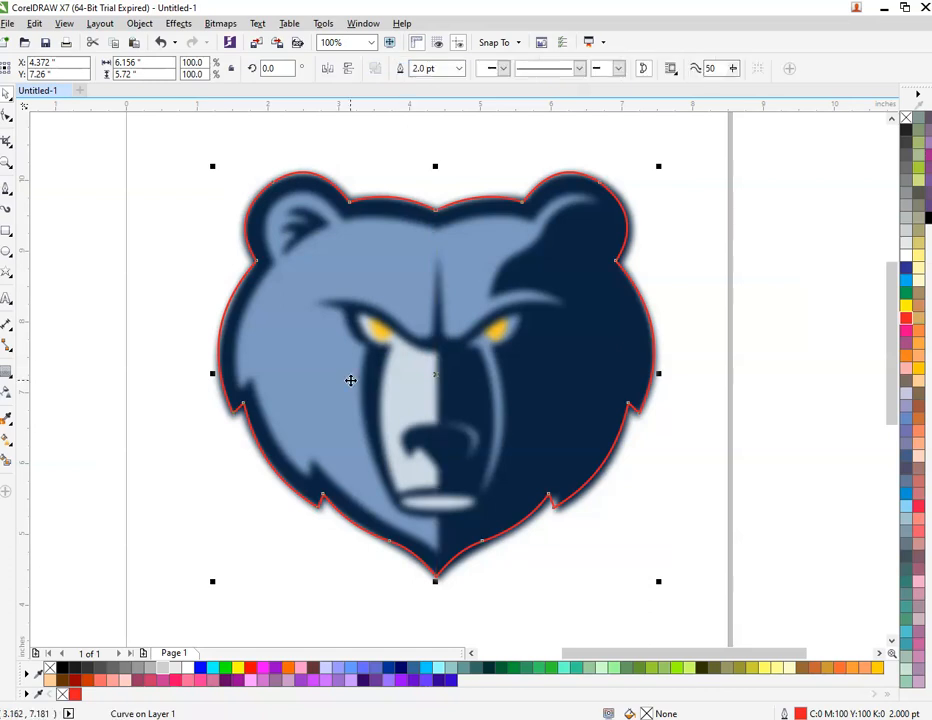
scroll(350, 379, "down", 2)
key("Escape")
left_click_drag(455, 391, 708, 404)
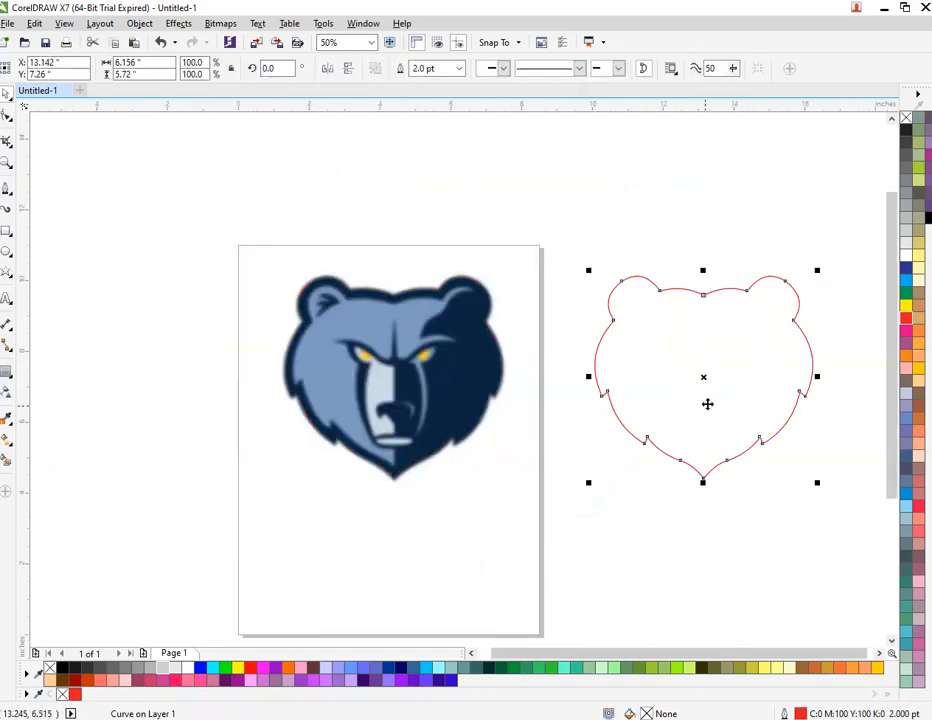
Step: With the Pen tool, place nodes across the head top, left ear, left cheek, jaw spike and muzzle
key("Escape")
scroll(391, 329, "up", 2)
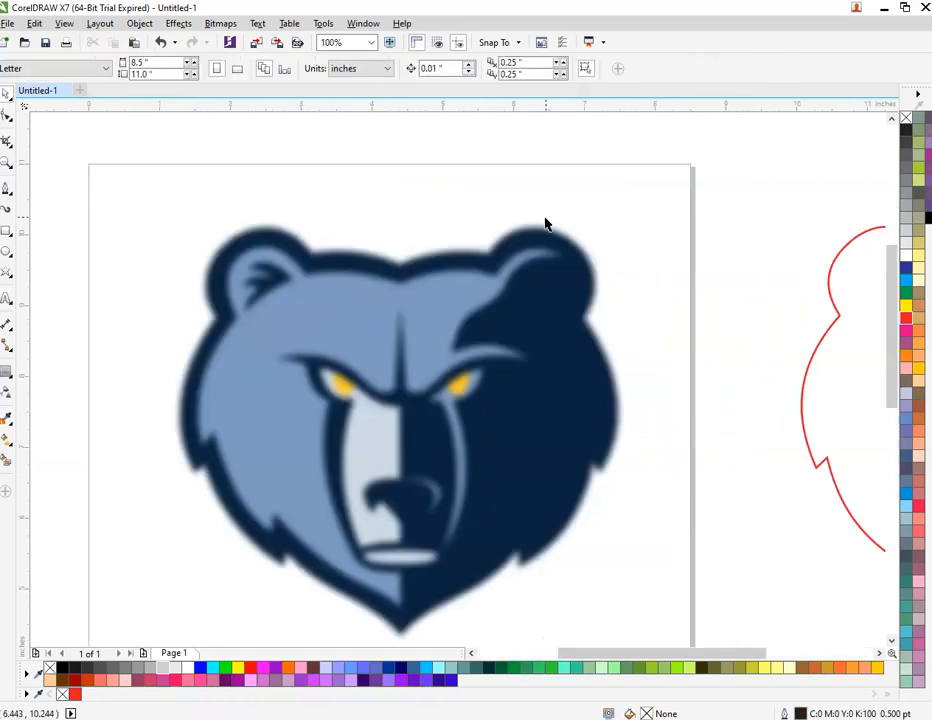
scroll(365, 261, "up", 2)
scroll(256, 268, "down", 1)
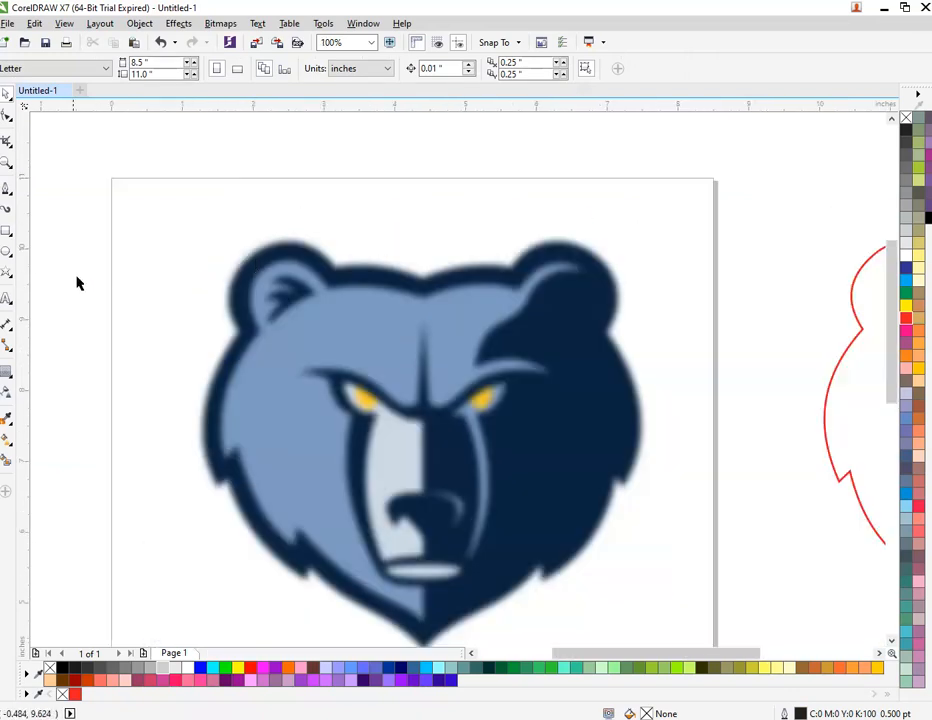
left_click(6, 188)
scroll(487, 221, "up", 2)
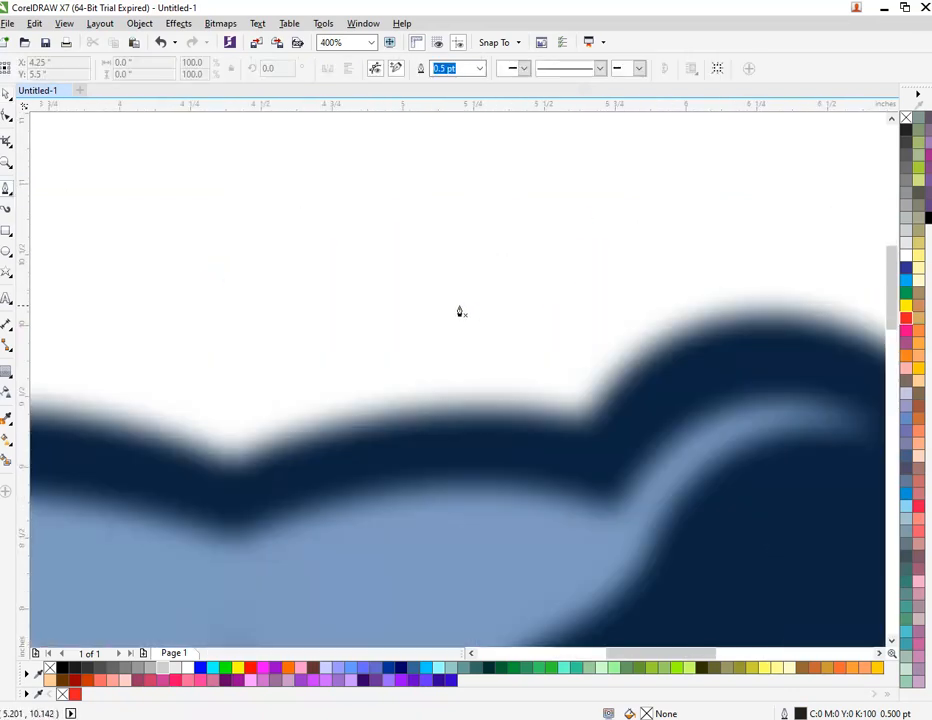
scroll(462, 307, "down", 1)
scroll(409, 353, "down", 1)
scroll(399, 420, "up", 1)
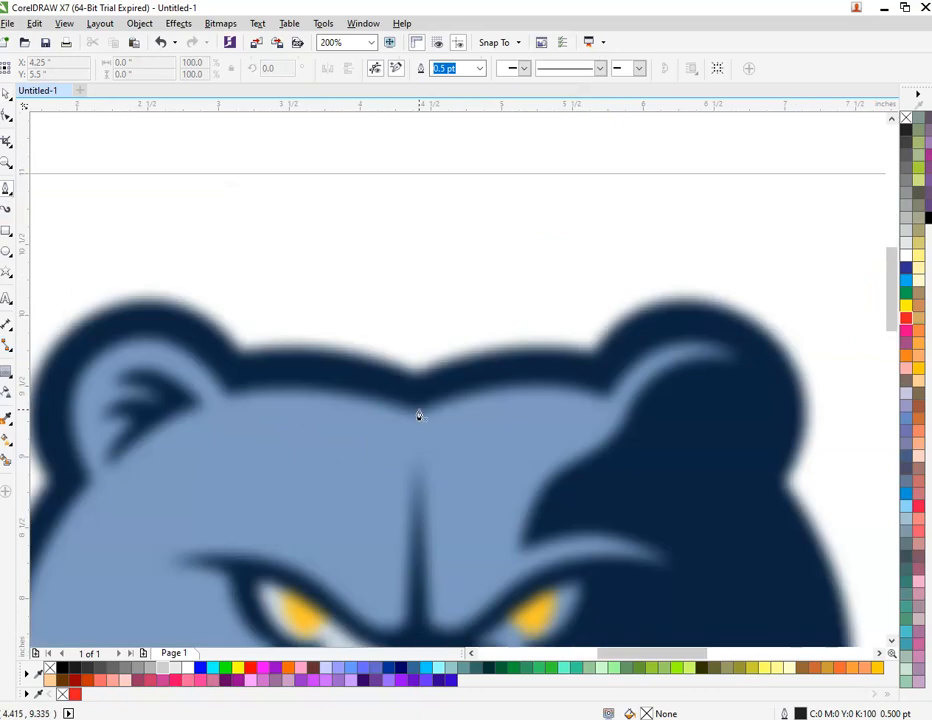
left_click(228, 394)
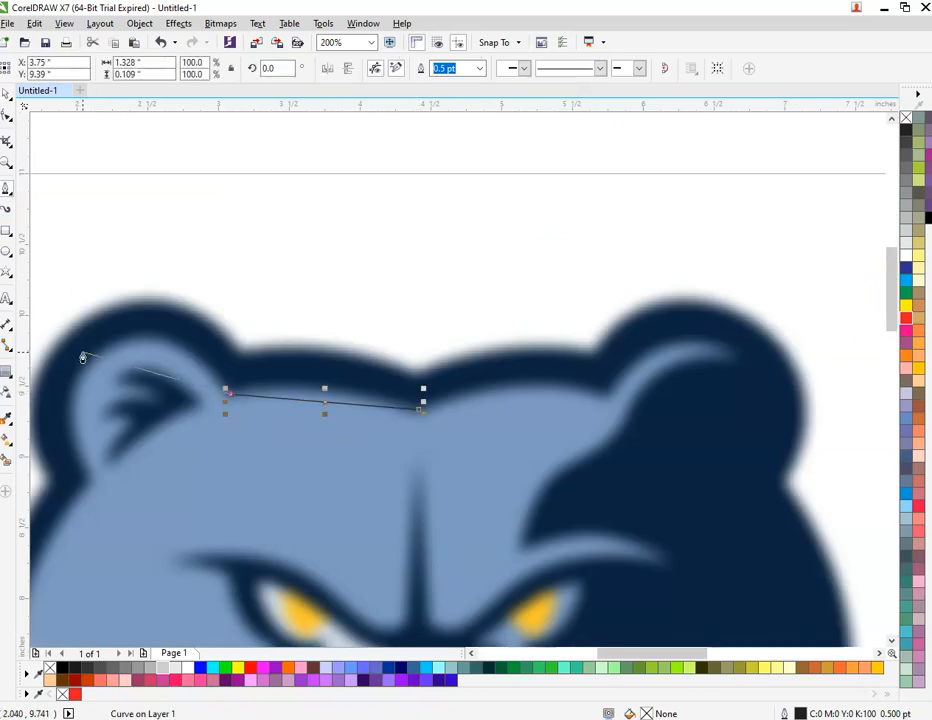
left_click(96, 347)
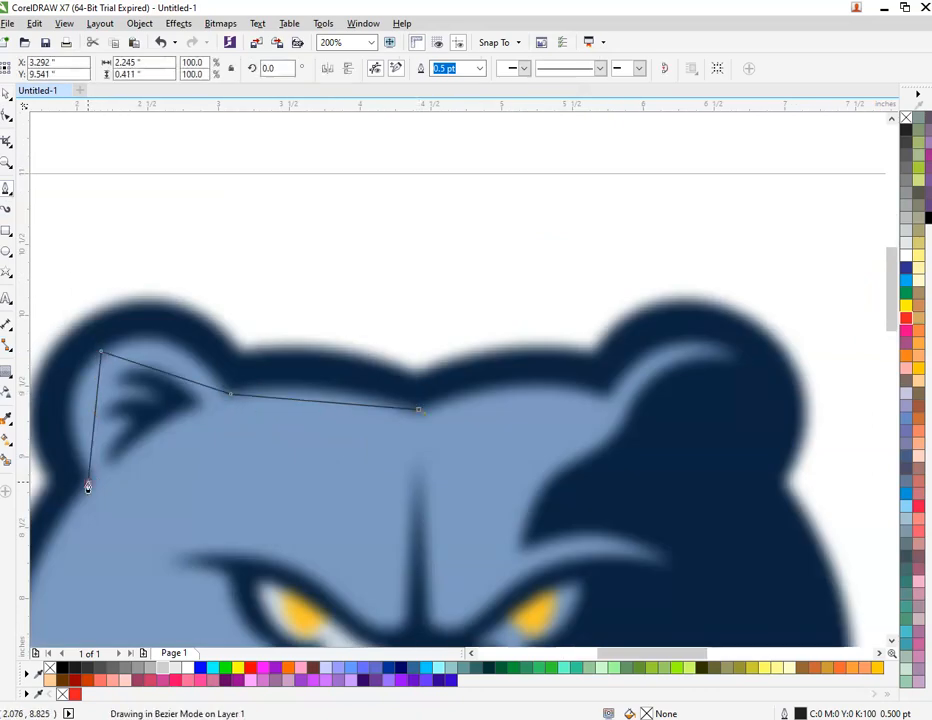
scroll(190, 425, "down", 2)
scroll(142, 495, "up", 2)
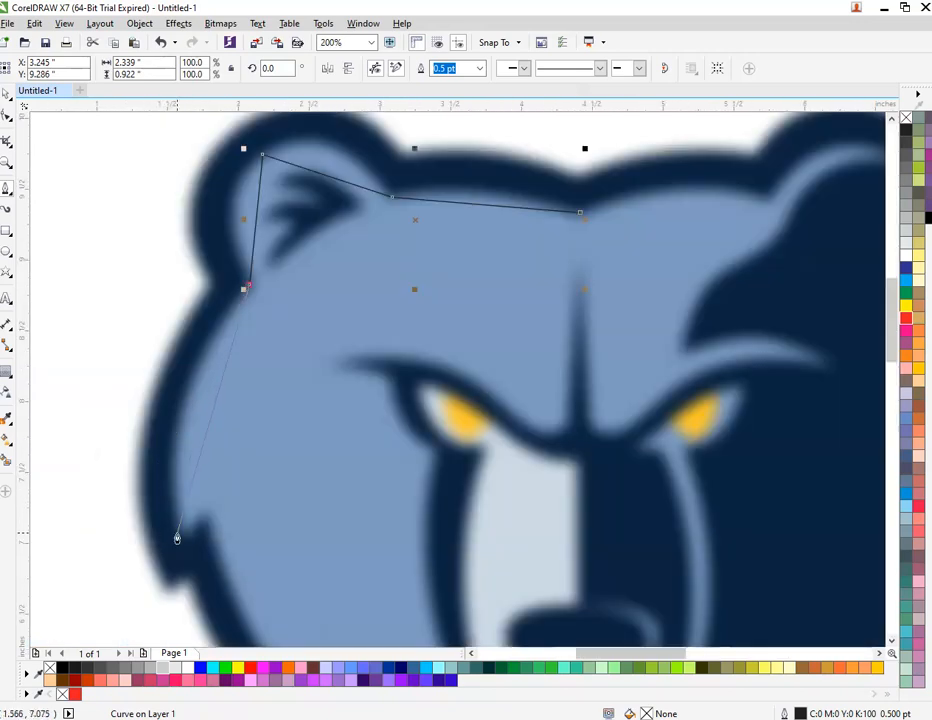
left_click(178, 539)
scroll(200, 521, "down", 2)
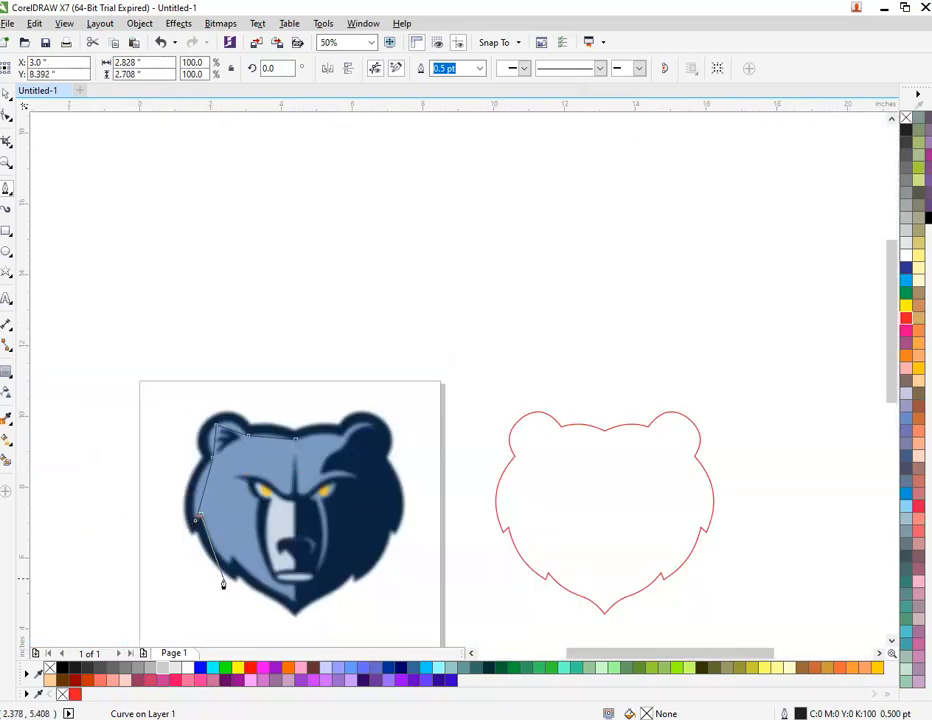
scroll(223, 582, "up", 2)
left_click(254, 508)
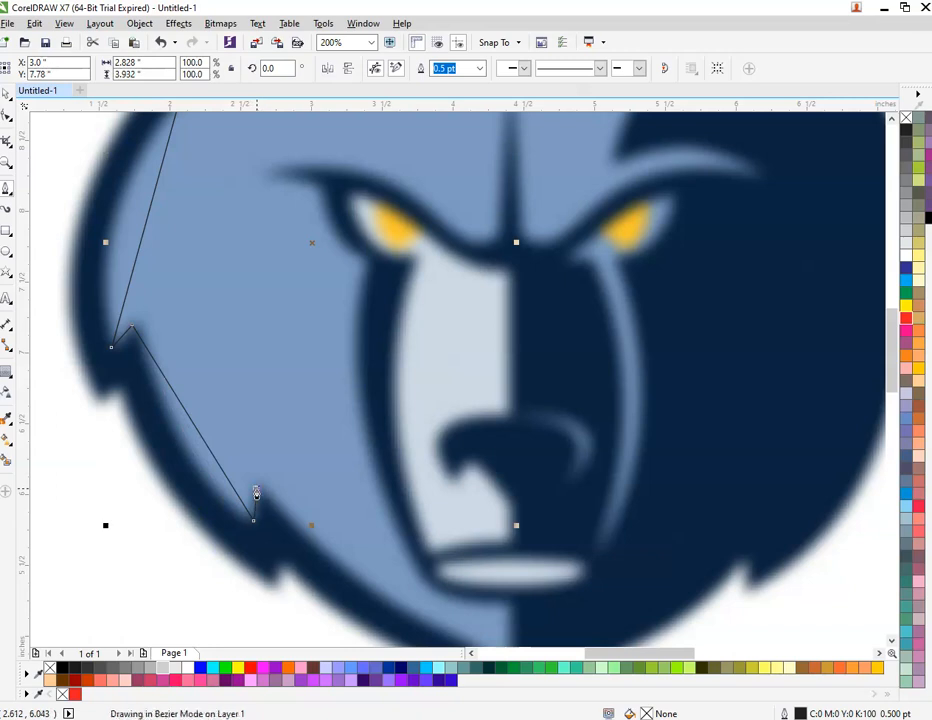
scroll(254, 508, "down", 1)
scroll(384, 582, "up", 2)
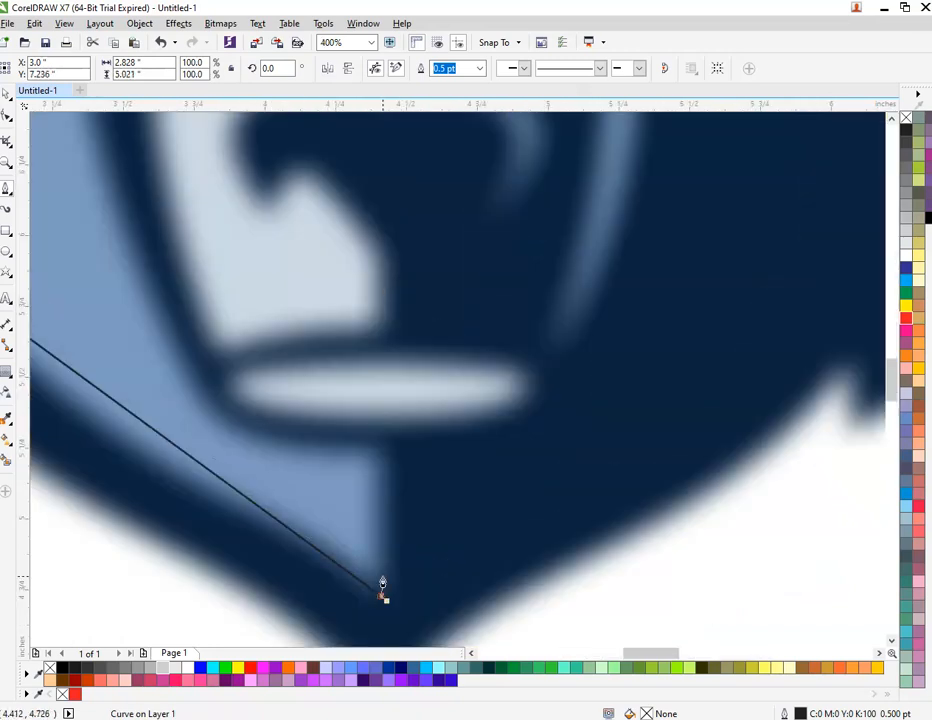
scroll(384, 462, "down", 2)
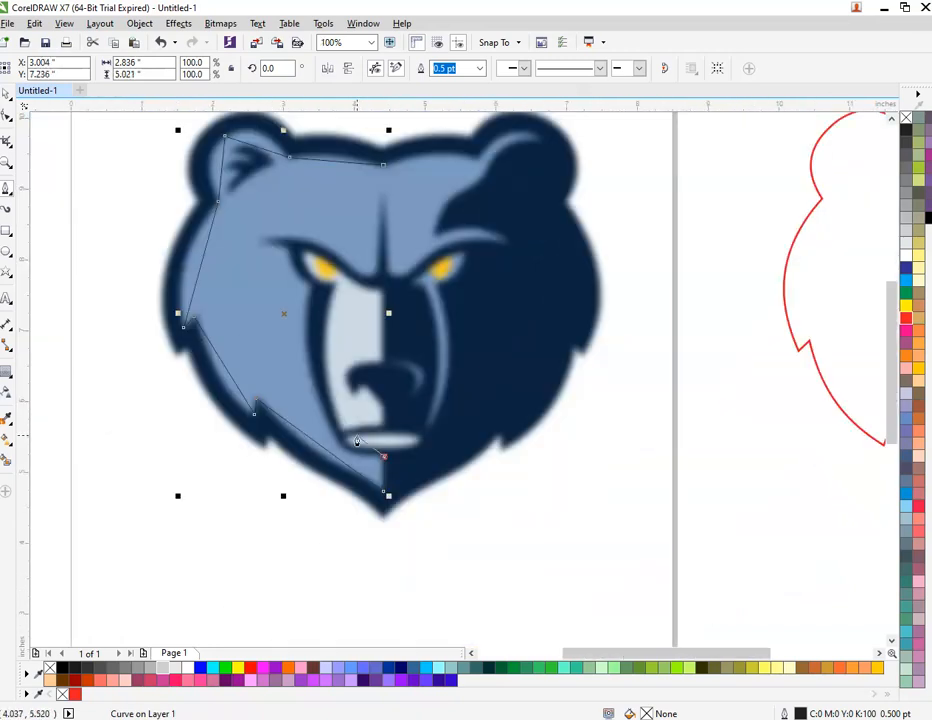
scroll(357, 441, "up", 1)
left_click(316, 438)
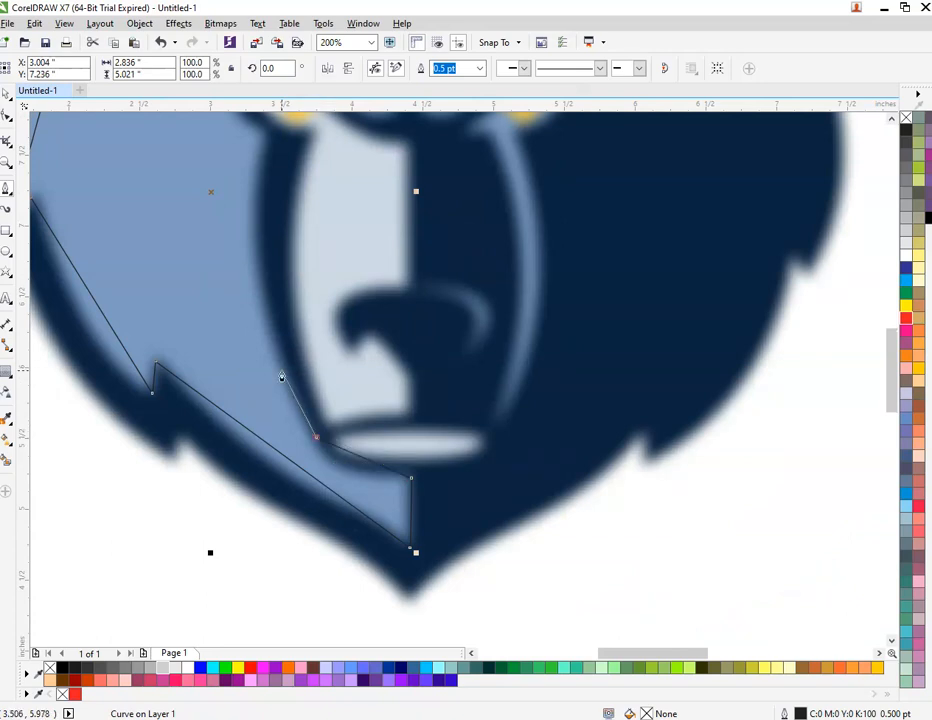
Step: Continue the outline around the left brow, up the nose ridge and over to the right eye
left_click(265, 134)
scroll(298, 364, "down", 1)
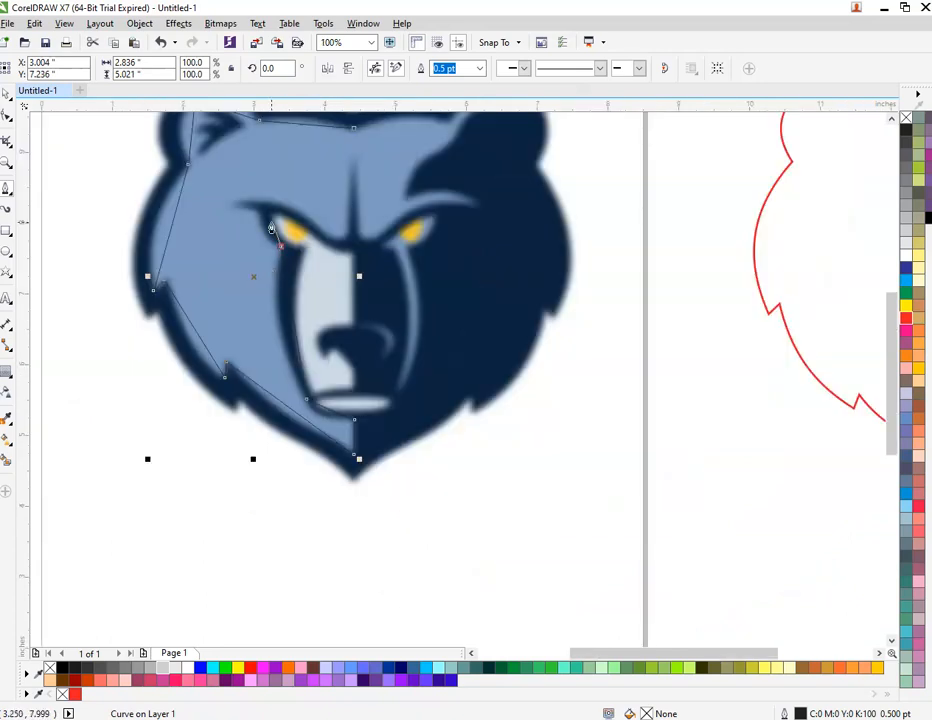
scroll(270, 230, "up", 2)
left_click(229, 268)
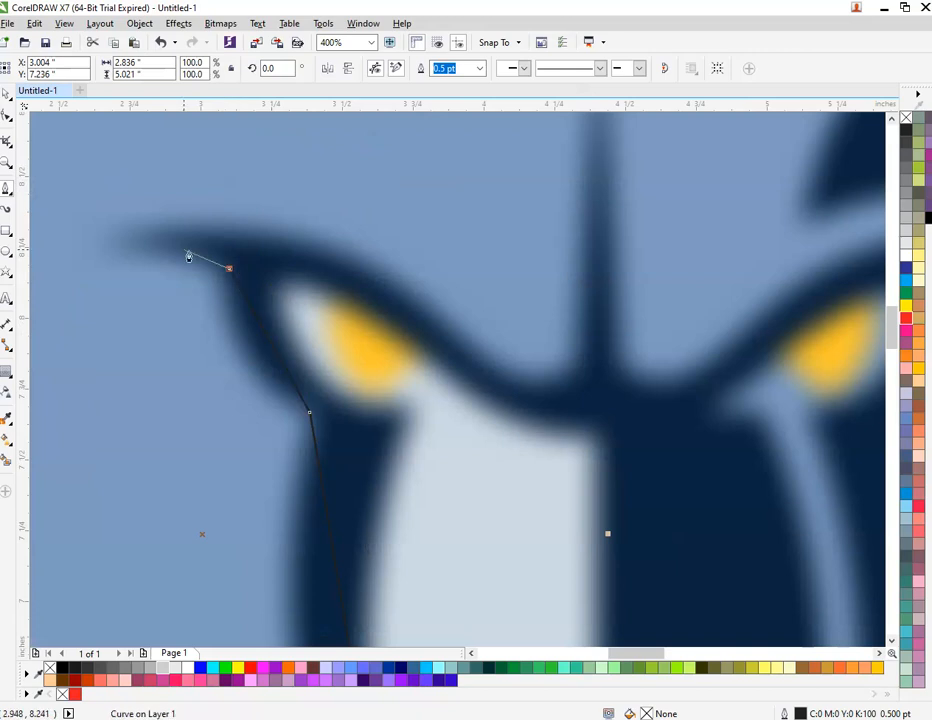
left_click(129, 245)
left_click(229, 228)
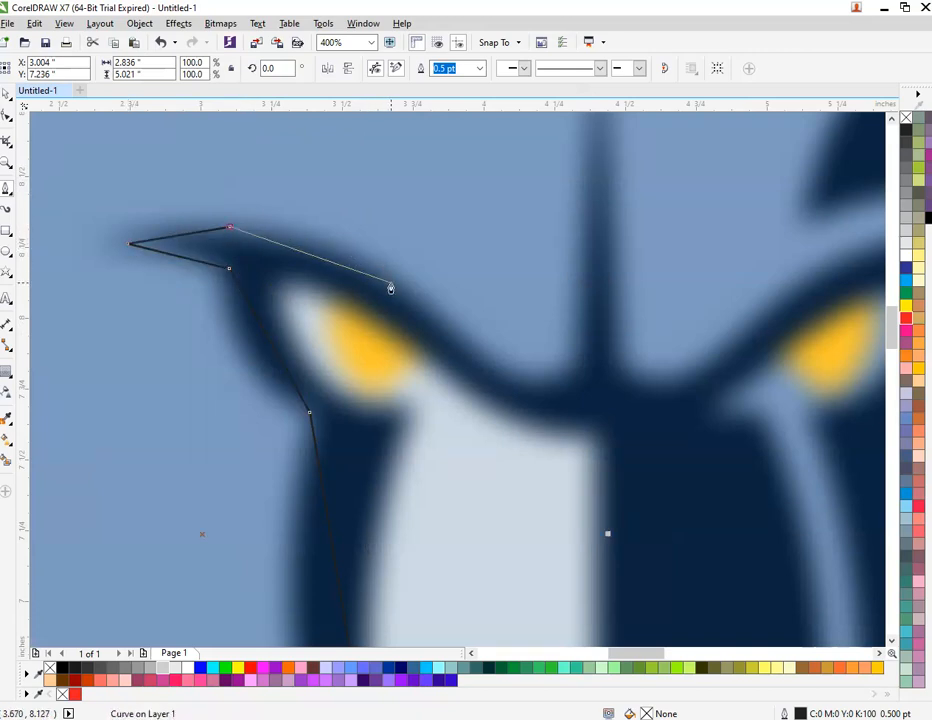
left_click(457, 347)
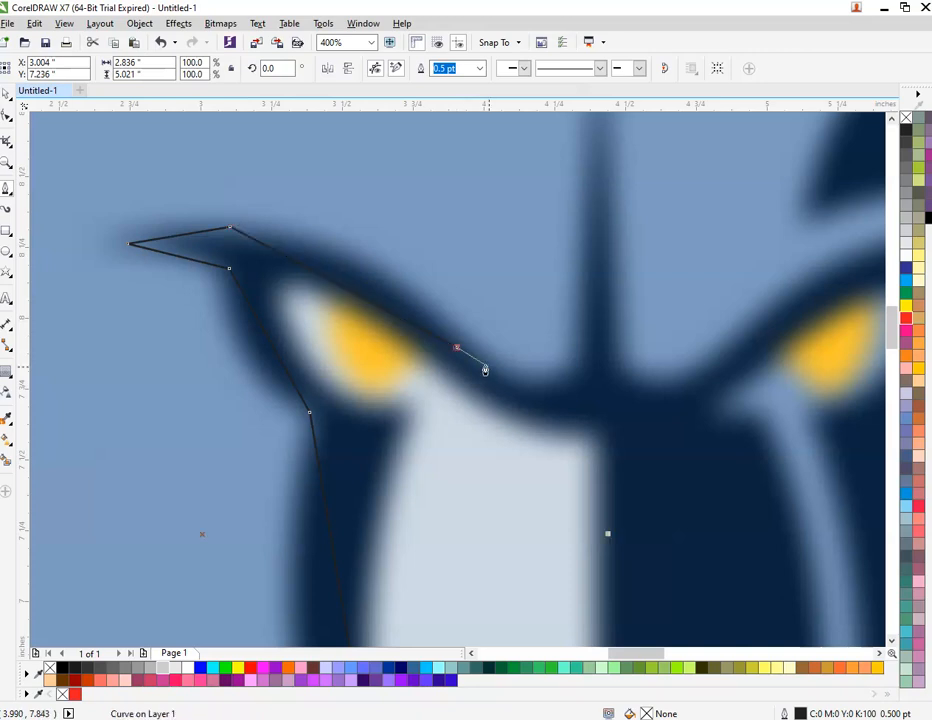
left_click(584, 360)
scroll(557, 455, "down", 2)
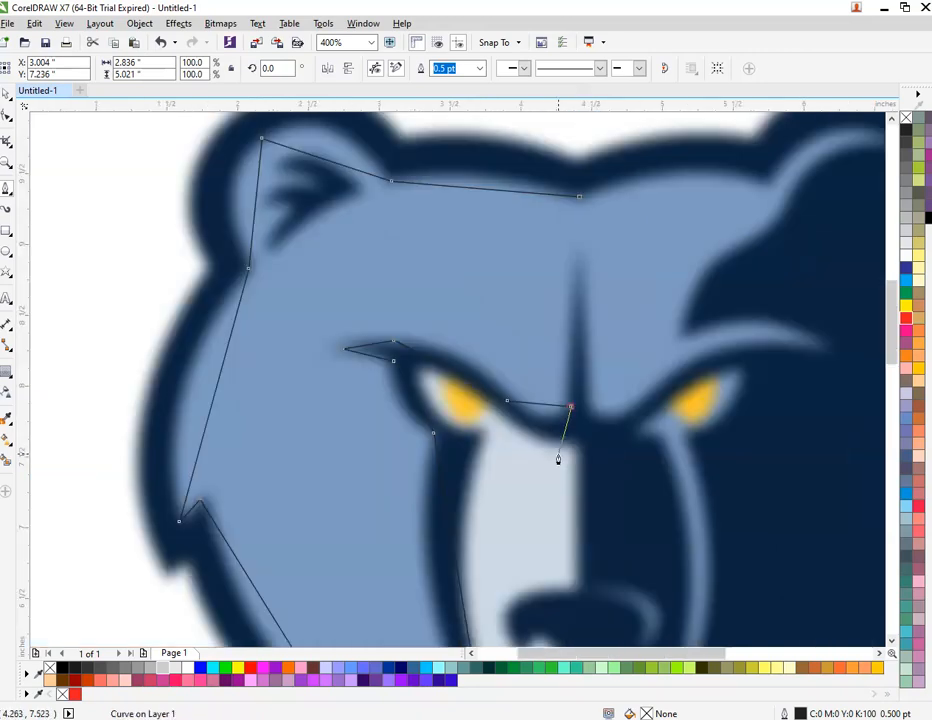
scroll(601, 407, "up", 2)
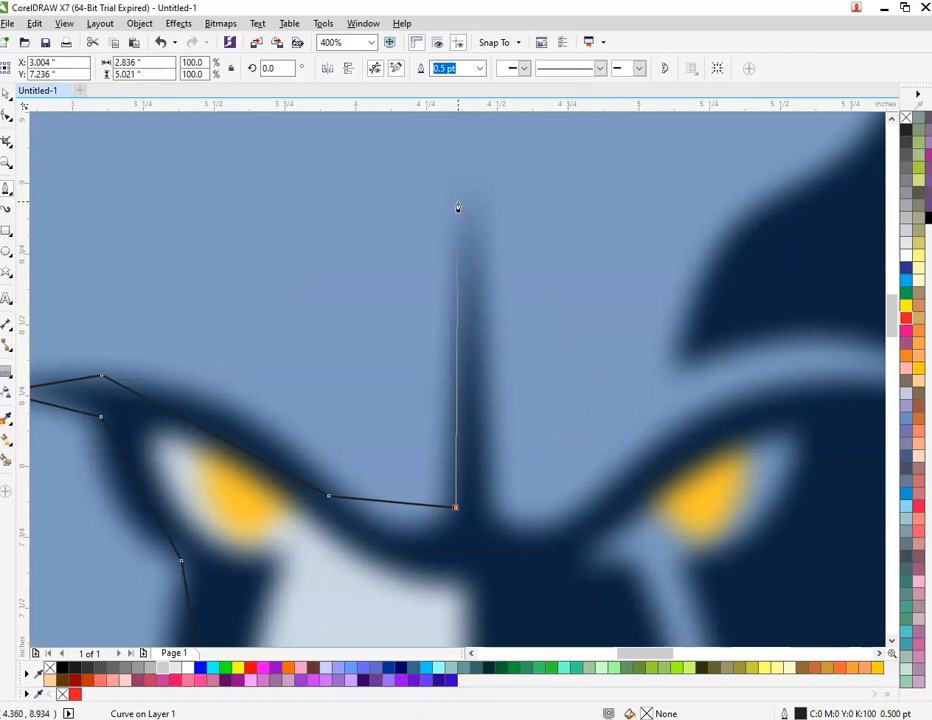
left_click(467, 199)
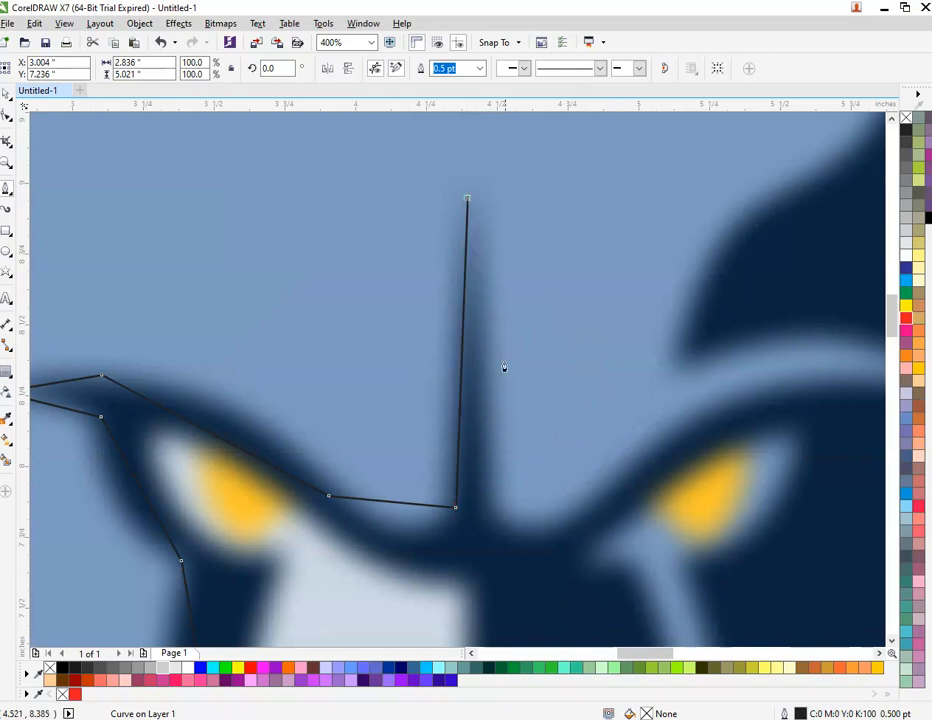
left_click(484, 476)
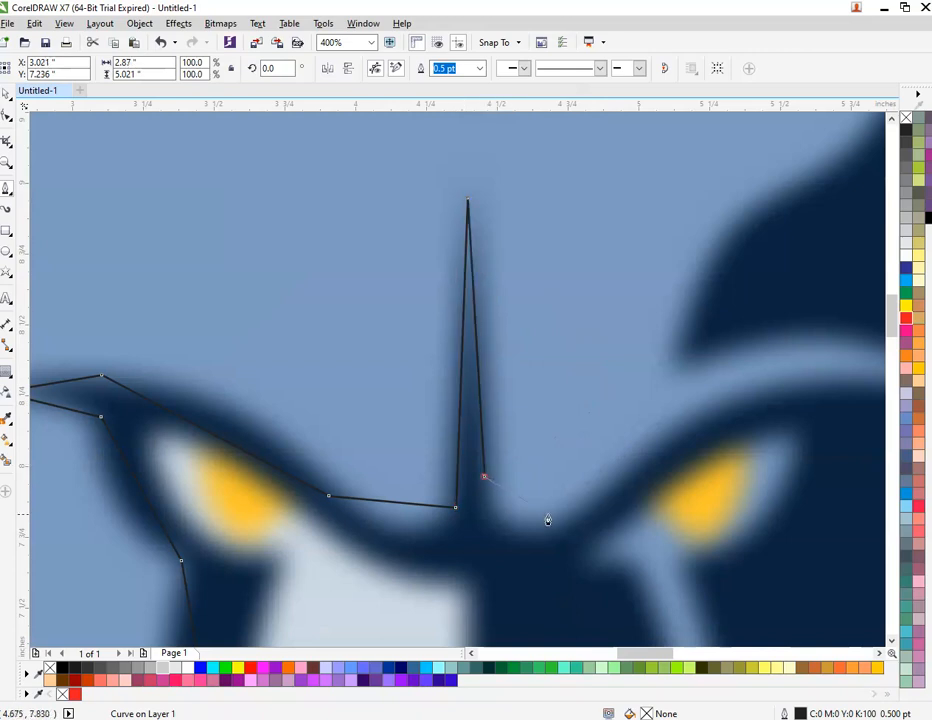
left_click(595, 497)
scroll(590, 500, "down", 2)
scroll(651, 479, "up", 2)
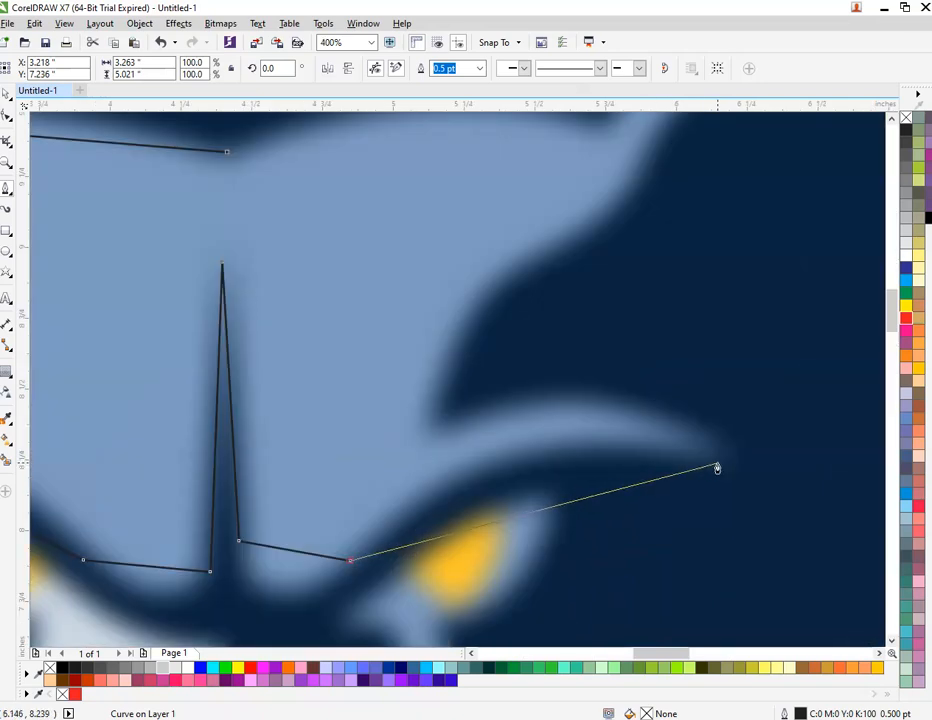
Step: Trace the right brow and right ear, then close the outline at its start node
left_click(720, 463)
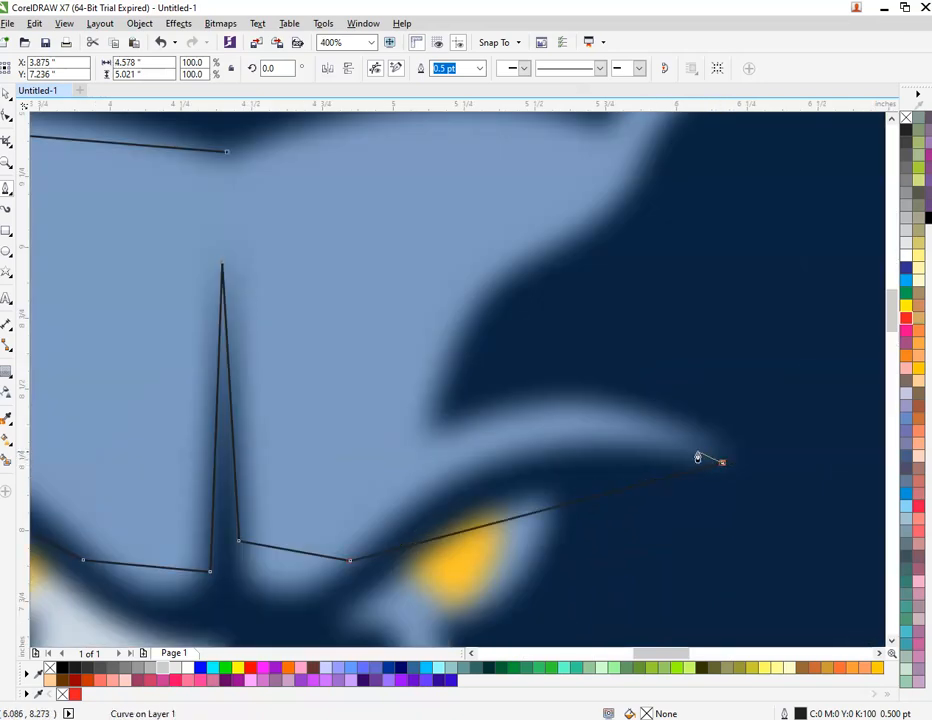
left_click(590, 390)
left_click(440, 421)
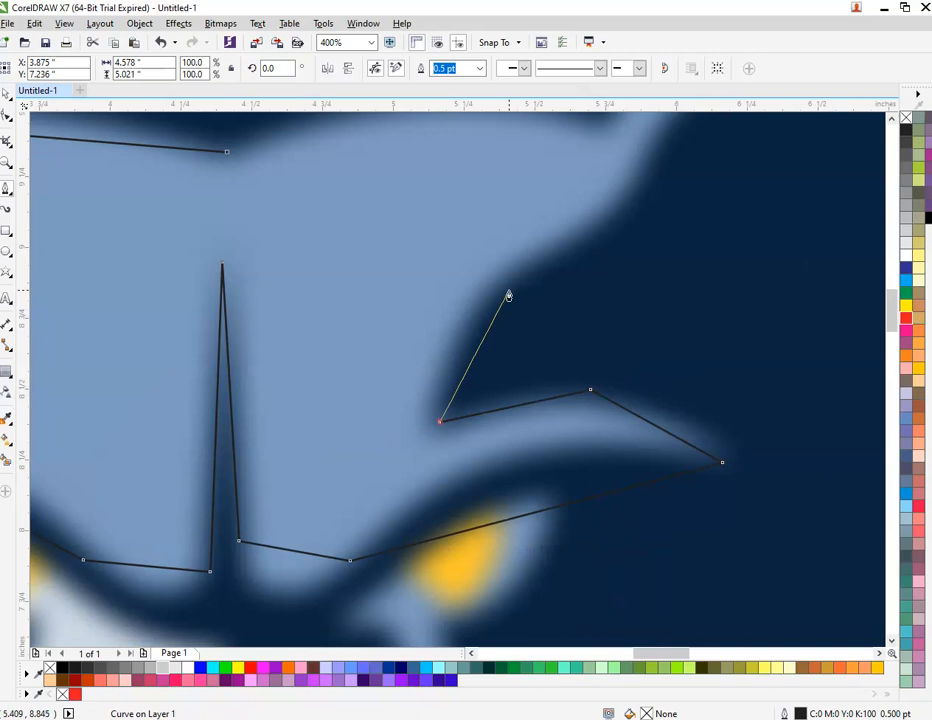
left_click(492, 283)
scroll(481, 350, "down", 2)
scroll(574, 270, "up", 2)
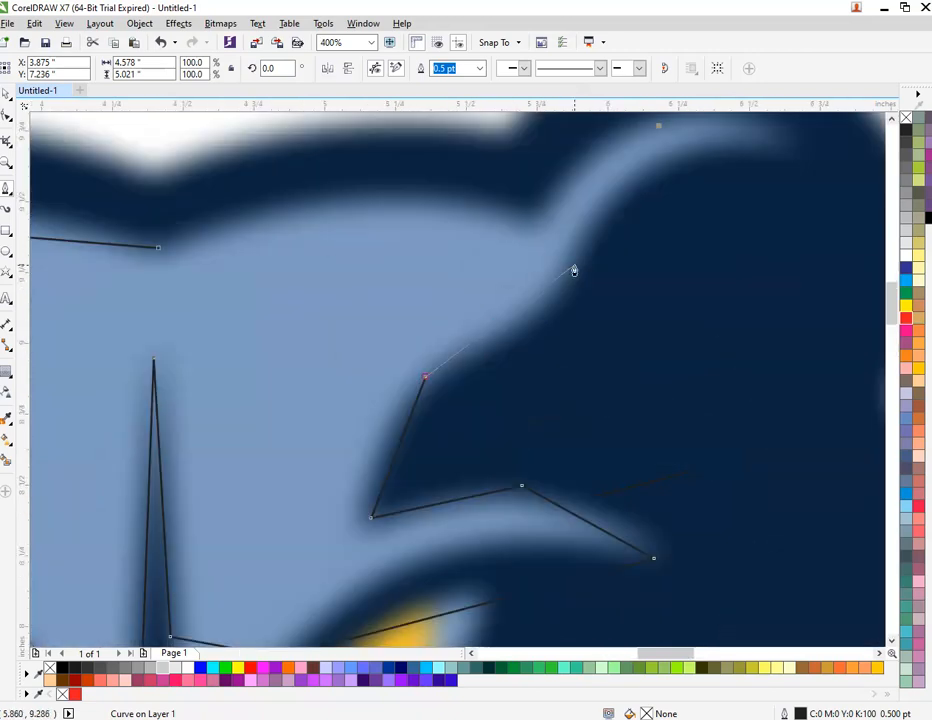
left_click(580, 265)
scroll(562, 355, "down", 2)
scroll(648, 228, "up", 2)
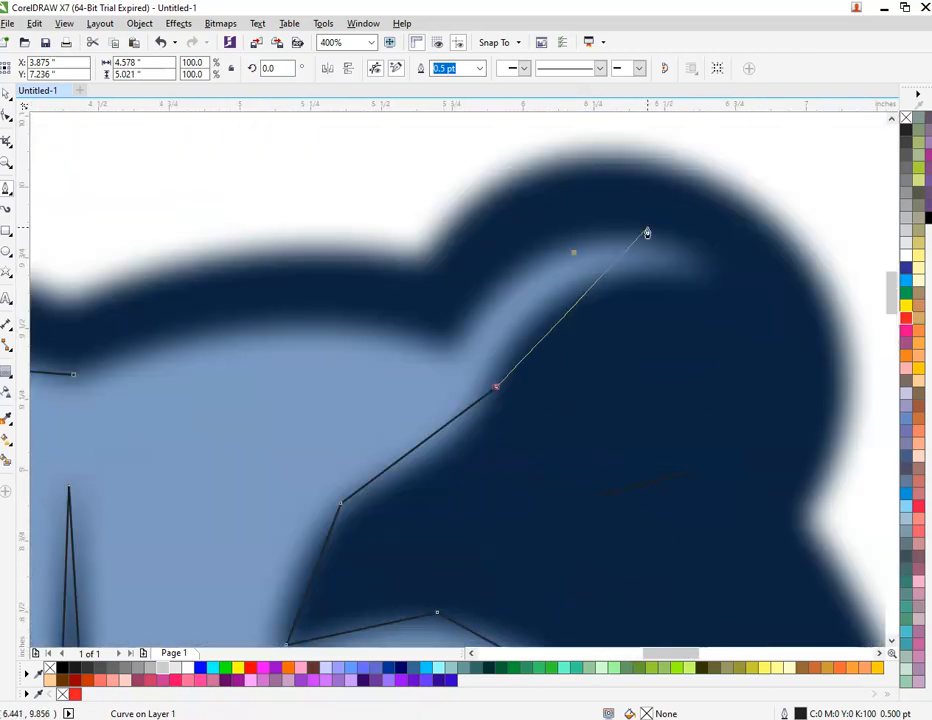
left_click(708, 279)
left_click(544, 245)
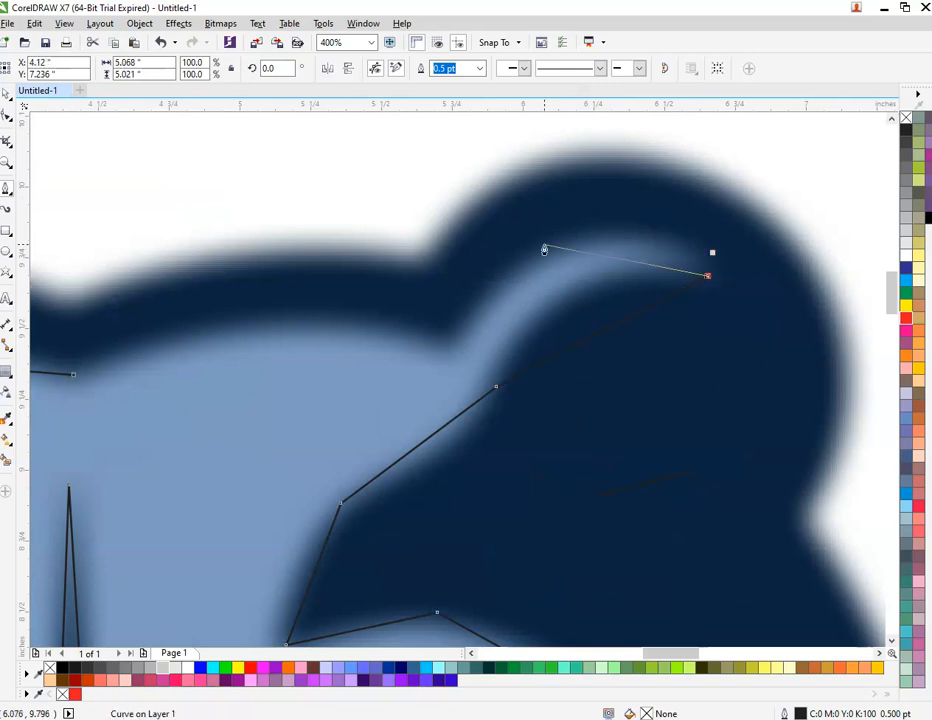
left_click(446, 351)
scroll(329, 345, "down", 2)
scroll(330, 355, "up", 1)
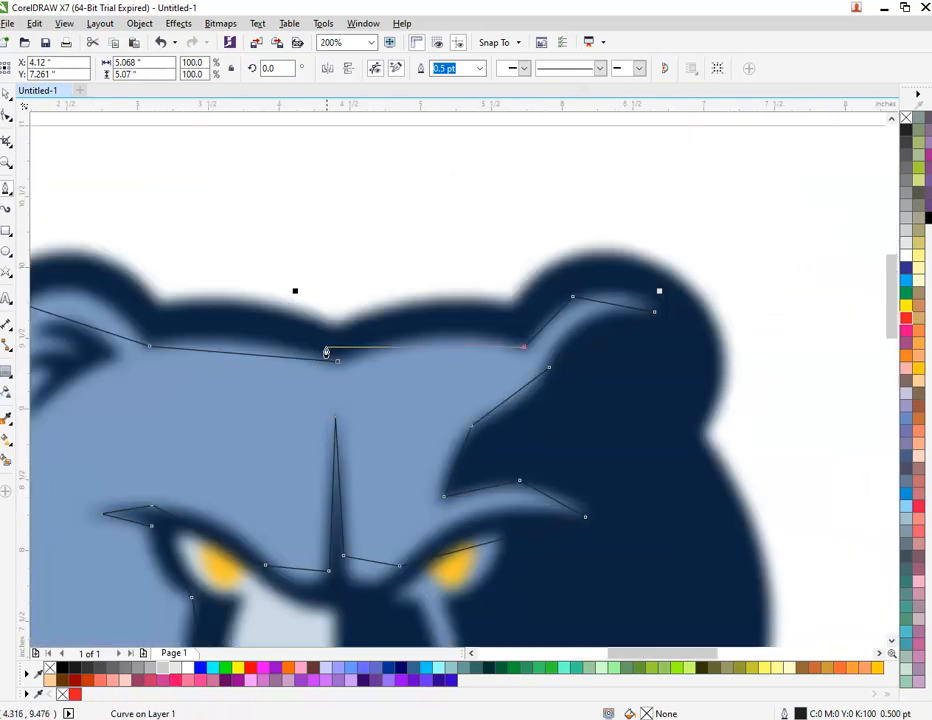
left_click(338, 364)
scroll(516, 306, "down", 1)
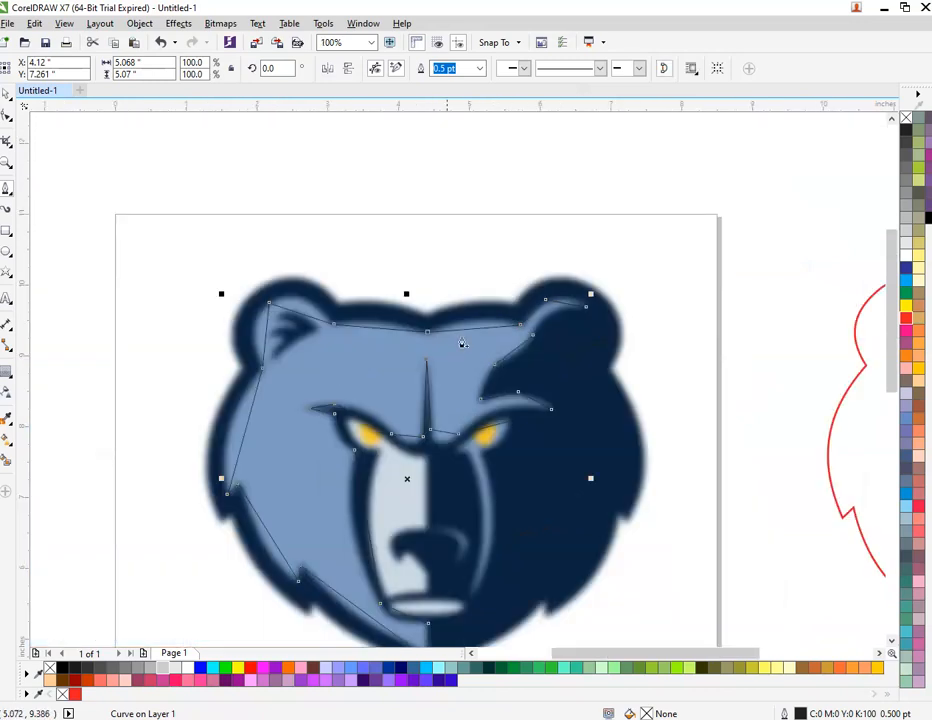
Step: Give the traced face shape a red 2.5 pt outline and switch to the Shape tool
right_click(906, 321)
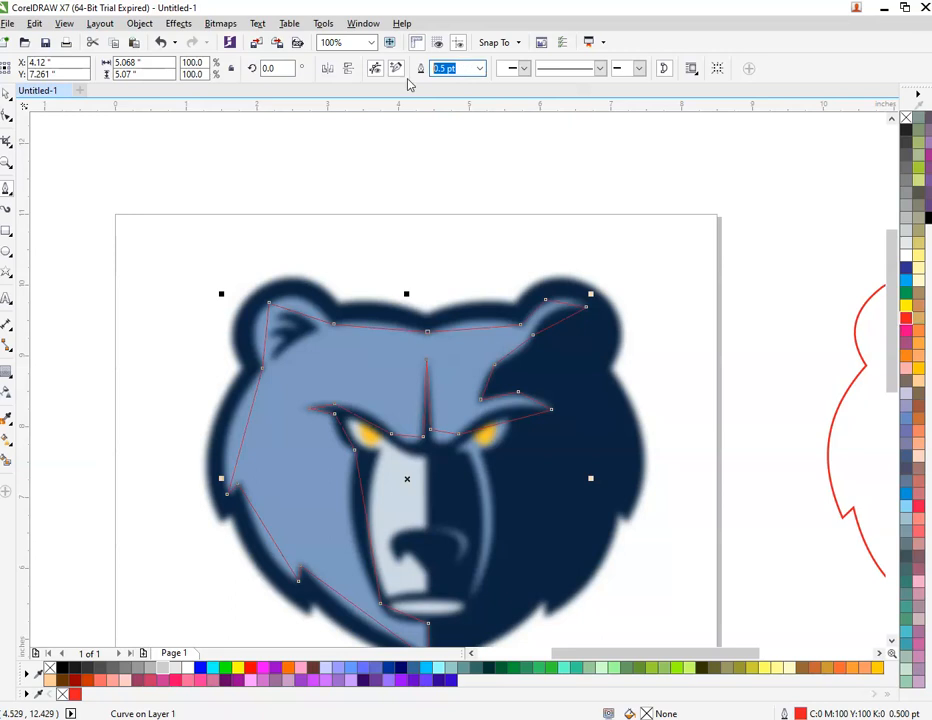
key("Return")
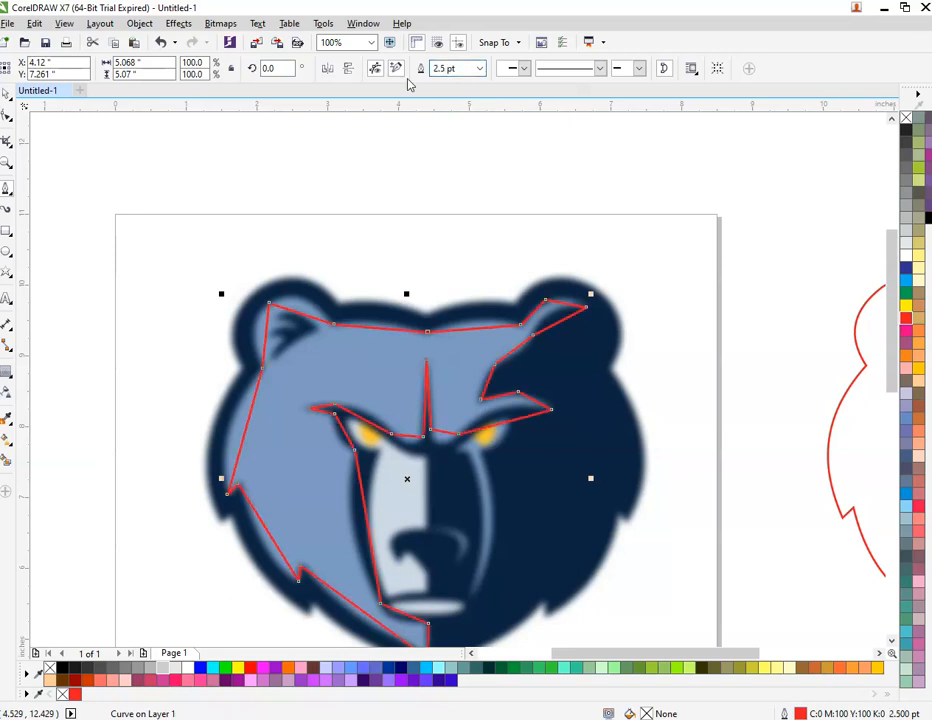
key("space")
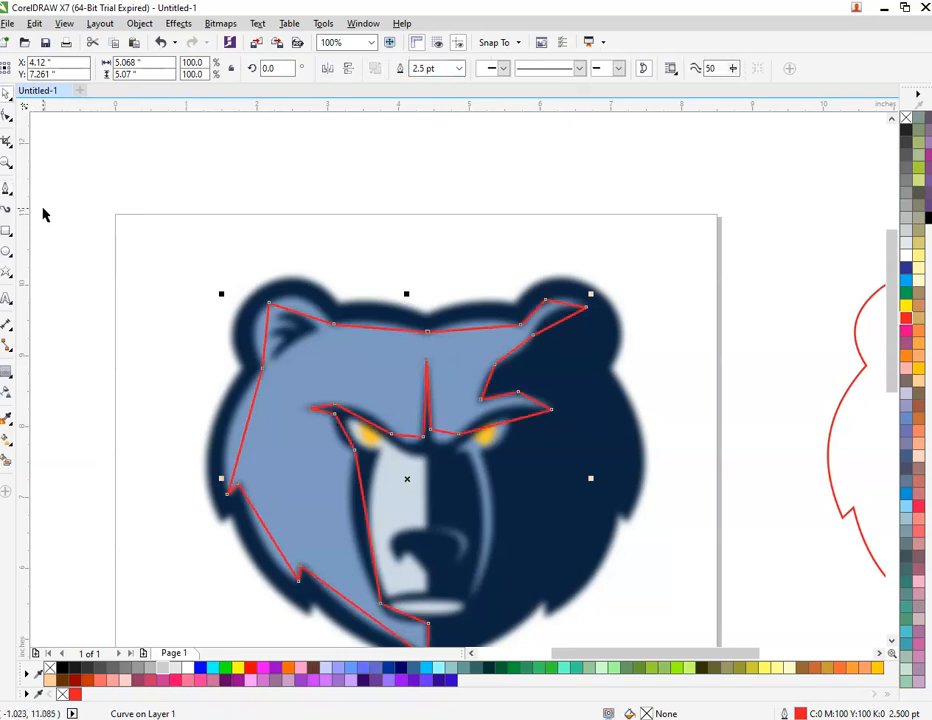
key("F10")
Step: Bend the forehead, top-left and left-ear edges of the tracing into curves
scroll(397, 329, "up", 2)
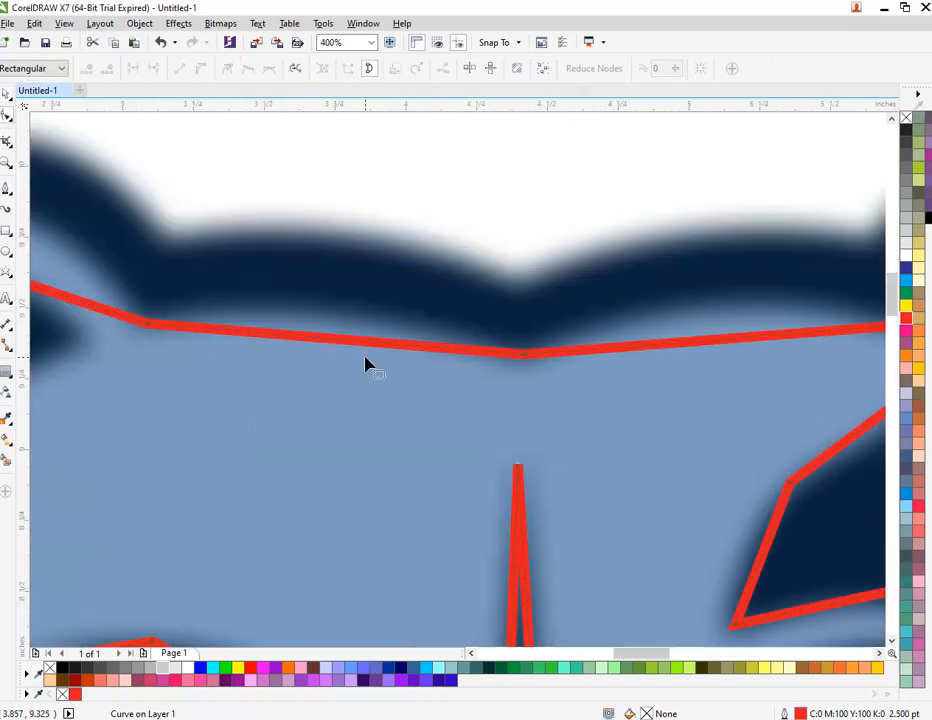
scroll(364, 252, "down", 2)
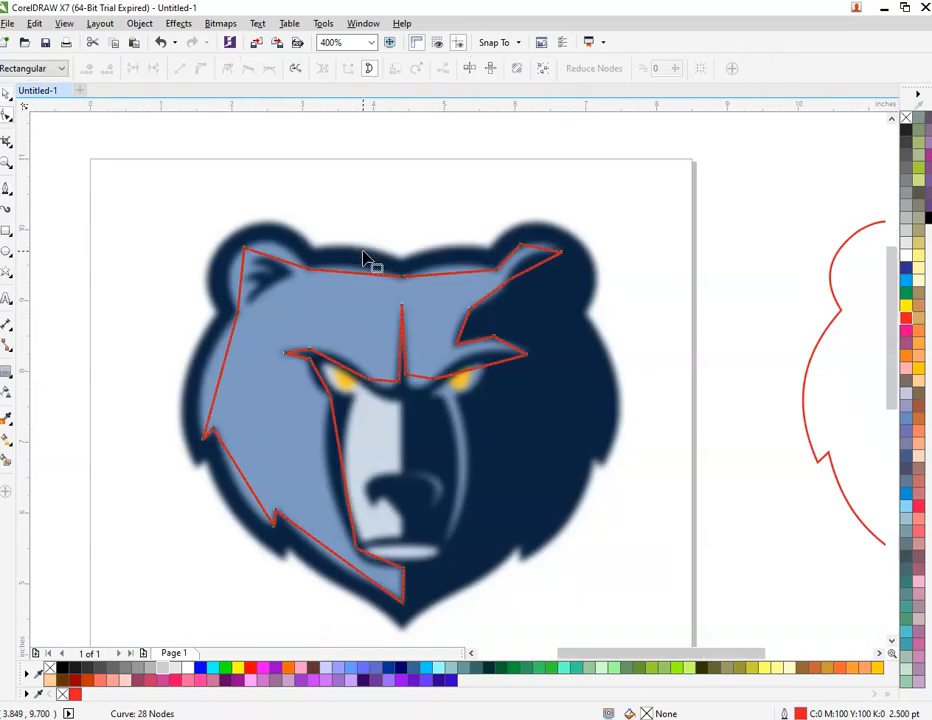
left_click_drag(79, 144, 601, 633)
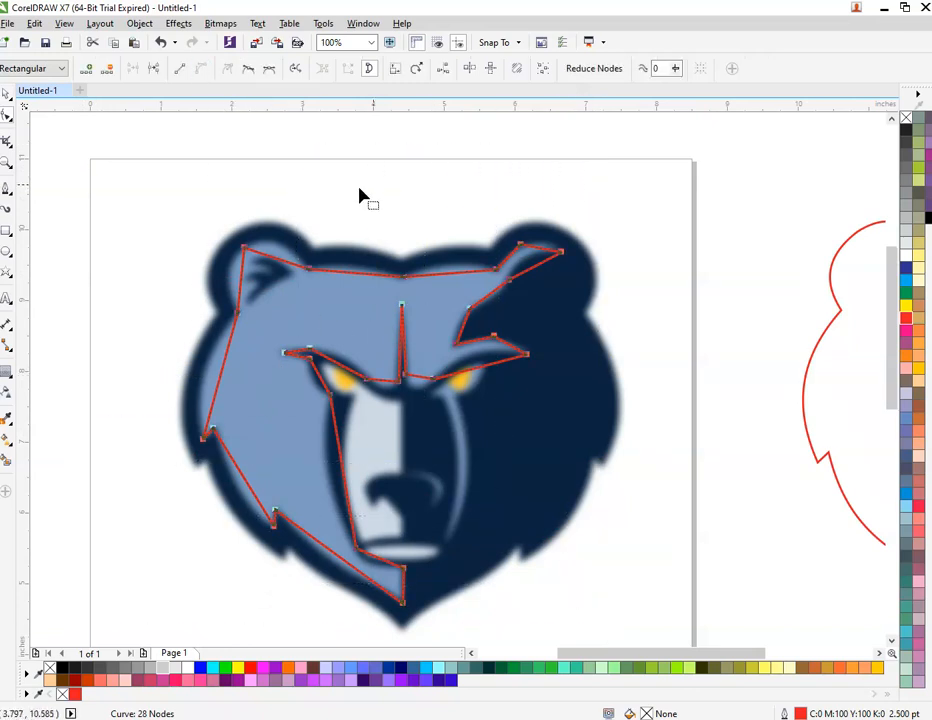
left_click(426, 173)
scroll(345, 268, "up", 3)
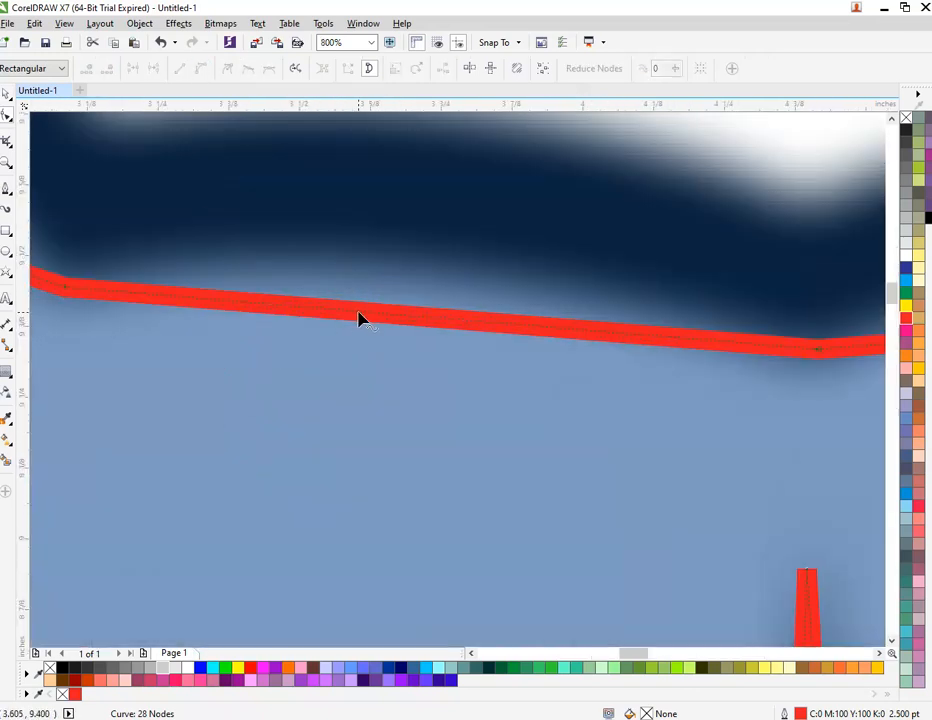
scroll(362, 317, "down", 1)
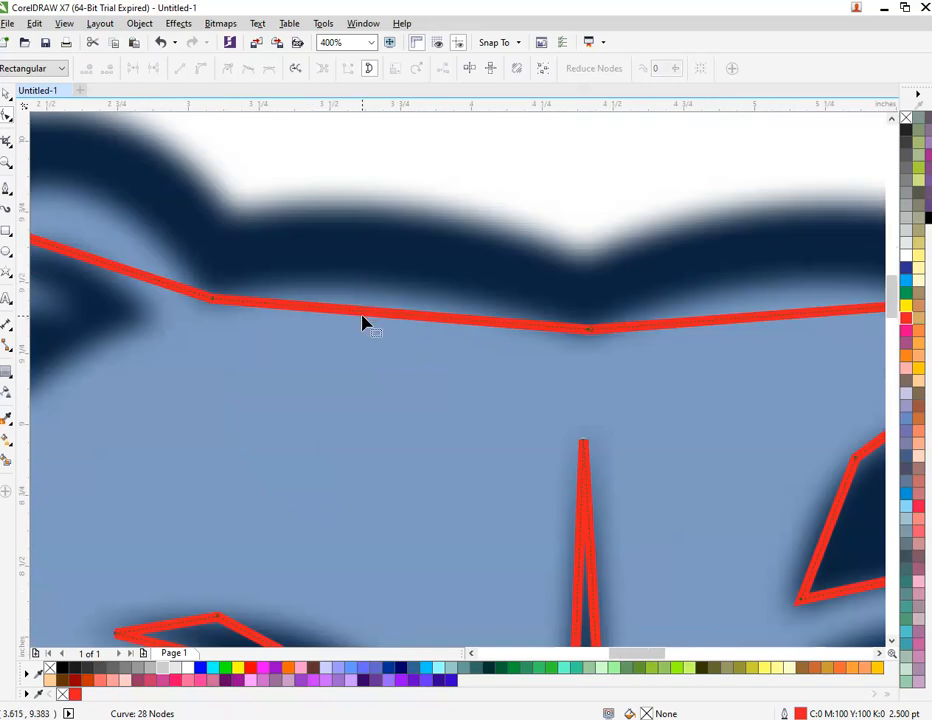
left_click_drag(366, 316, 366, 277)
scroll(287, 272, "down", 1)
scroll(213, 282, "up", 1)
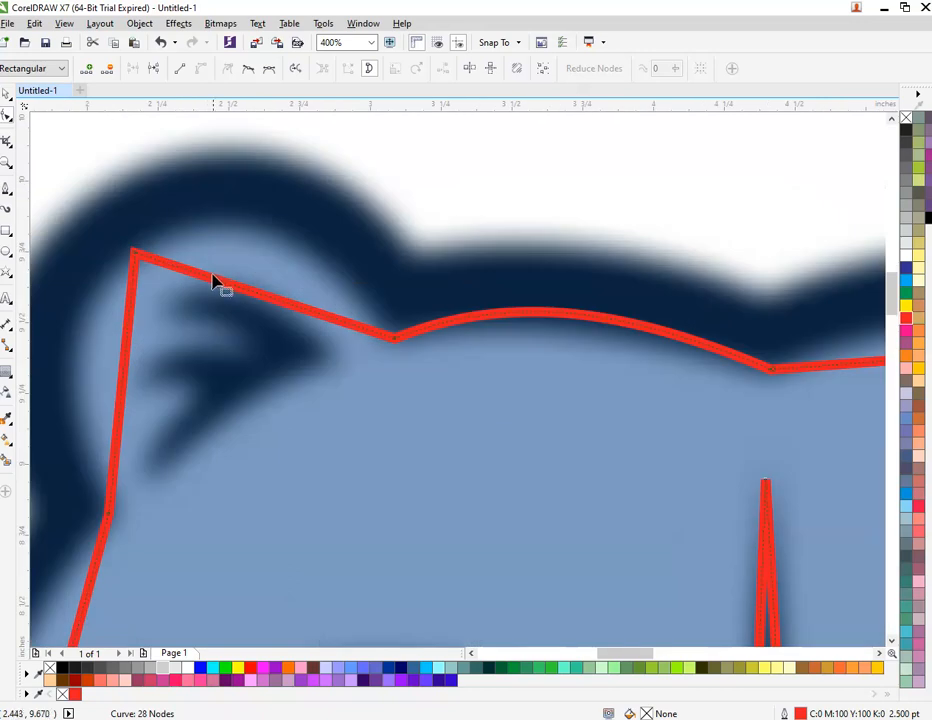
left_click_drag(224, 287, 252, 230)
scroll(200, 305, "down", 1)
scroll(176, 325, "up", 1)
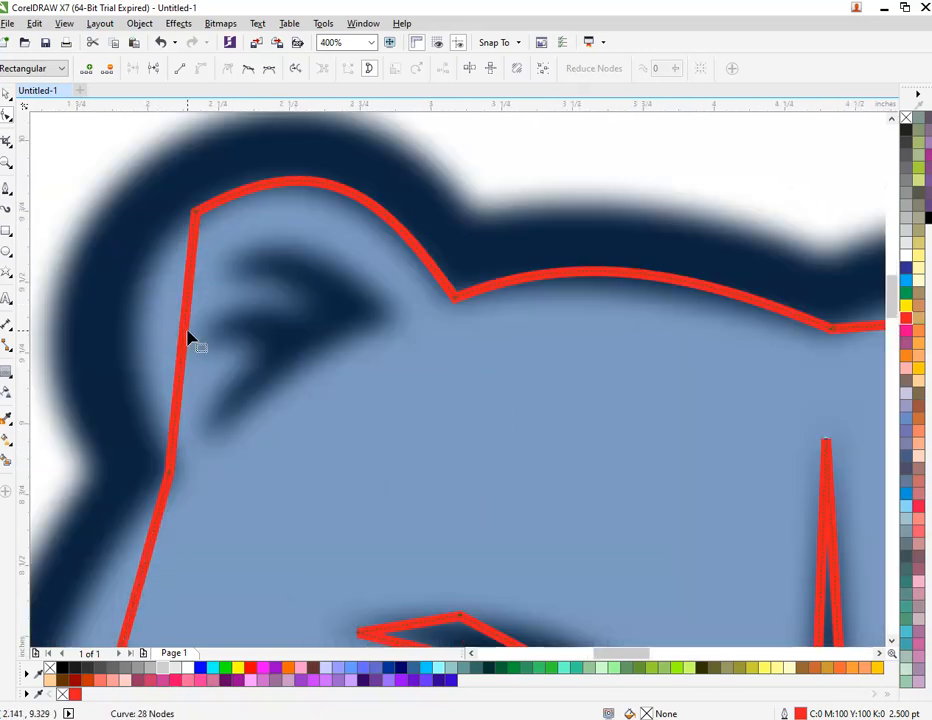
left_click_drag(188, 340, 130, 330)
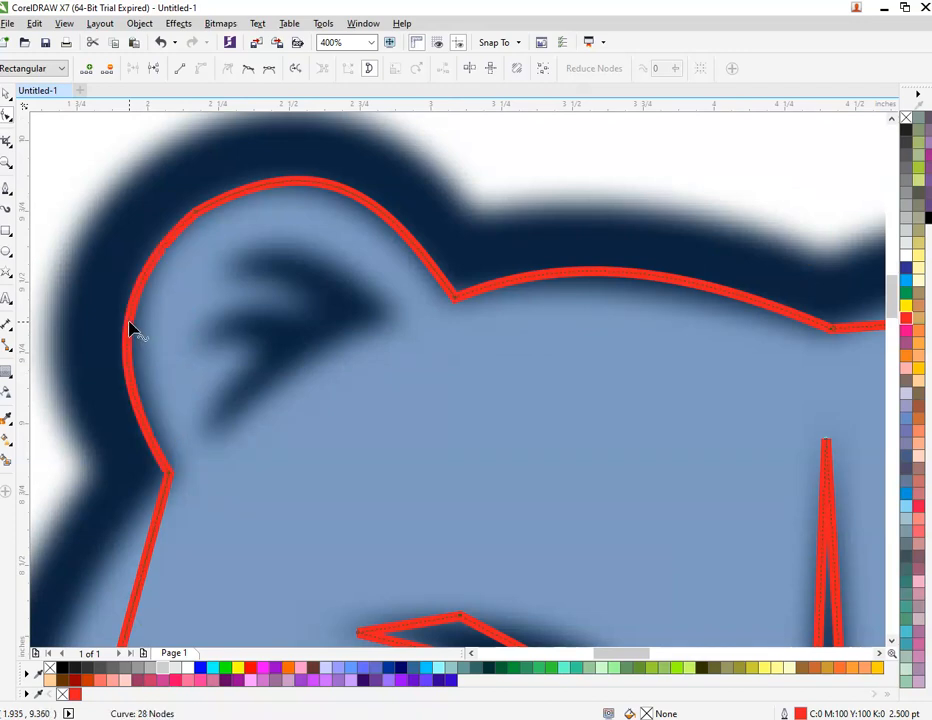
scroll(130, 330, "down", 2)
scroll(114, 391, "up", 1)
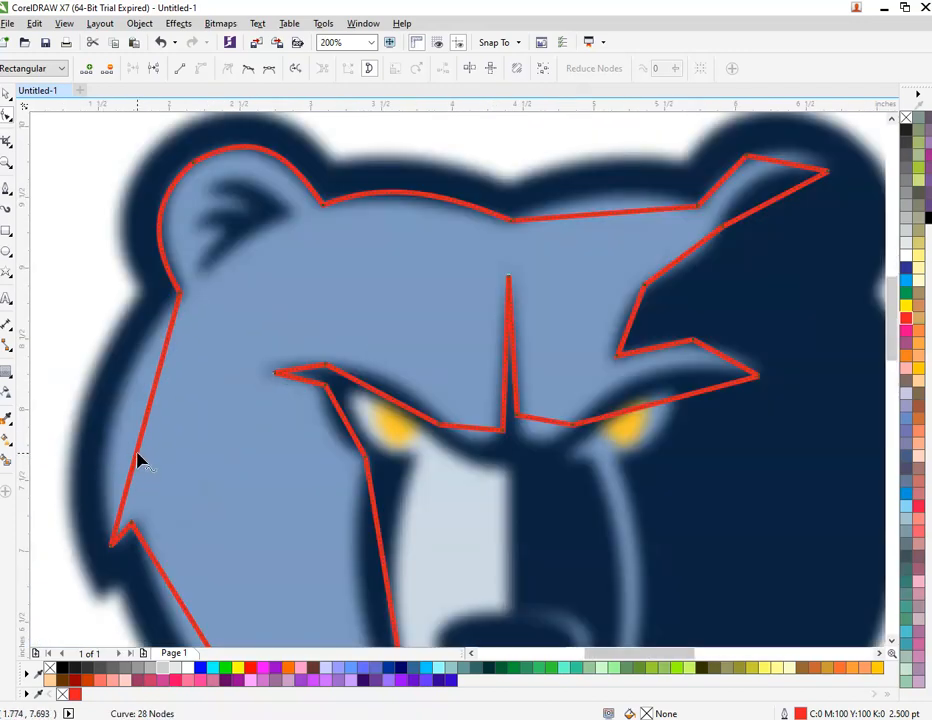
Step: Curve the left cheek, lower-left cheek and lower jaw edges to follow the logo
left_click_drag(140, 461, 109, 434)
scroll(139, 391, "down", 1)
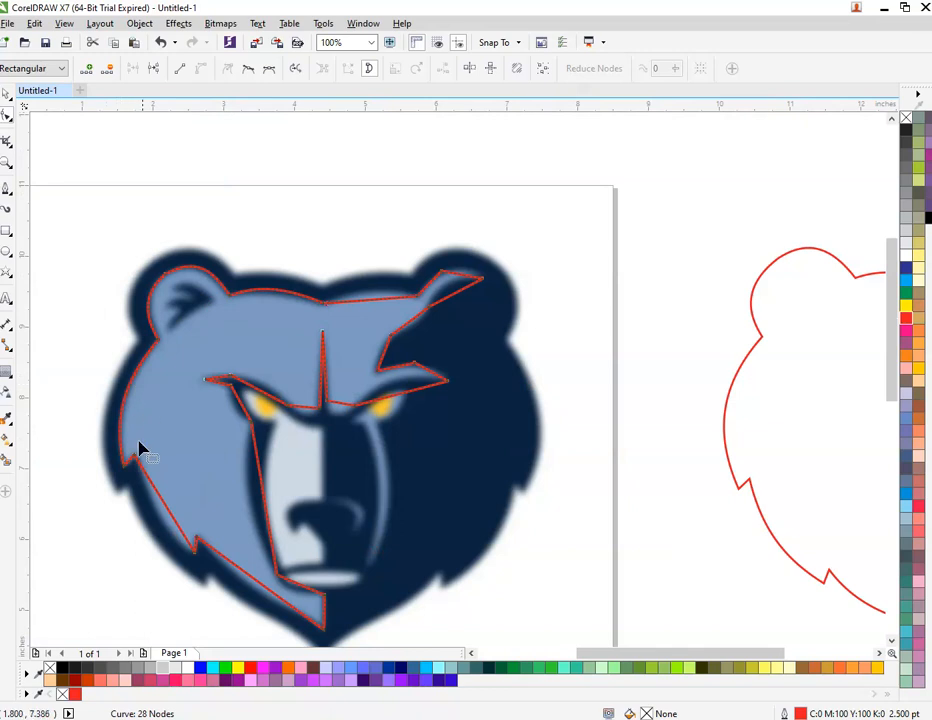
scroll(141, 451, "up", 1)
left_click_drag(178, 499, 173, 528)
scroll(175, 530, "down", 1)
scroll(268, 612, "up", 1)
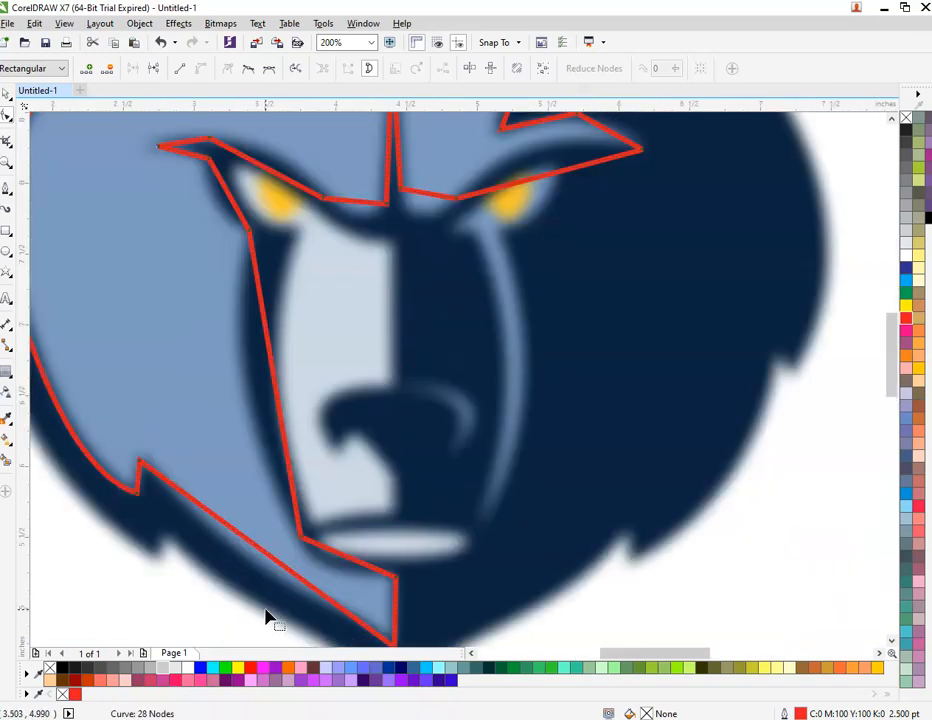
left_click_drag(278, 568, 270, 586)
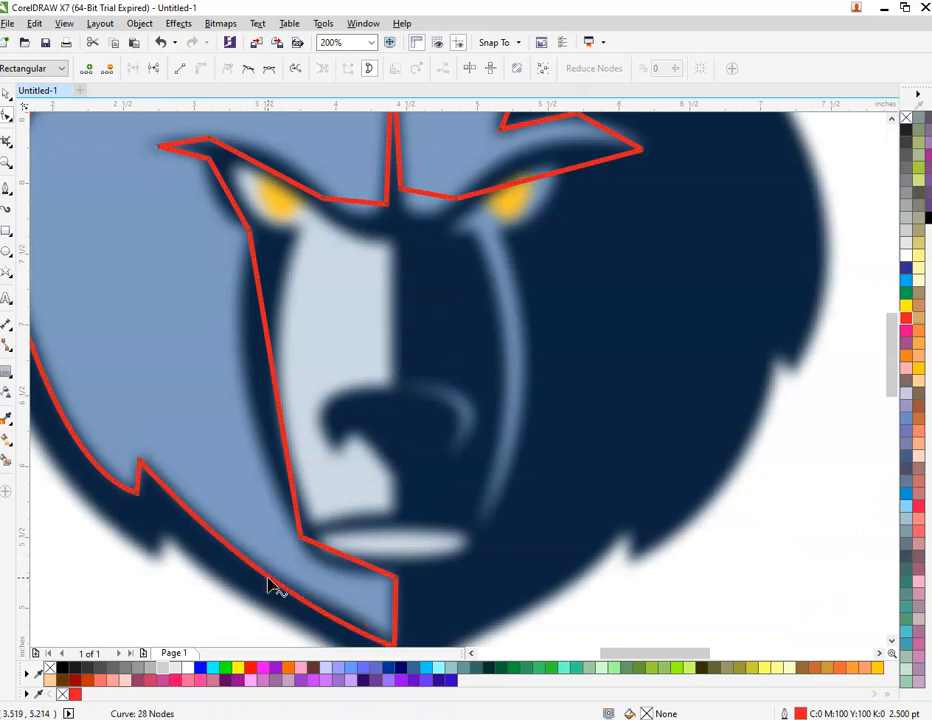
scroll(268, 587, "down", 1)
scroll(289, 614, "up", 2)
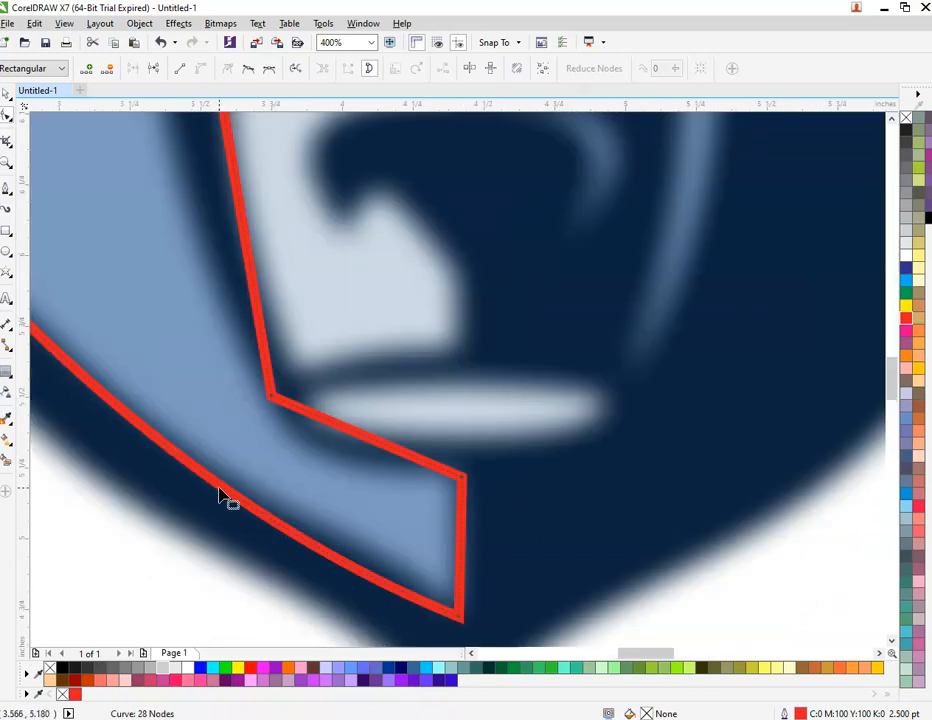
left_click_drag(210, 485, 208, 484)
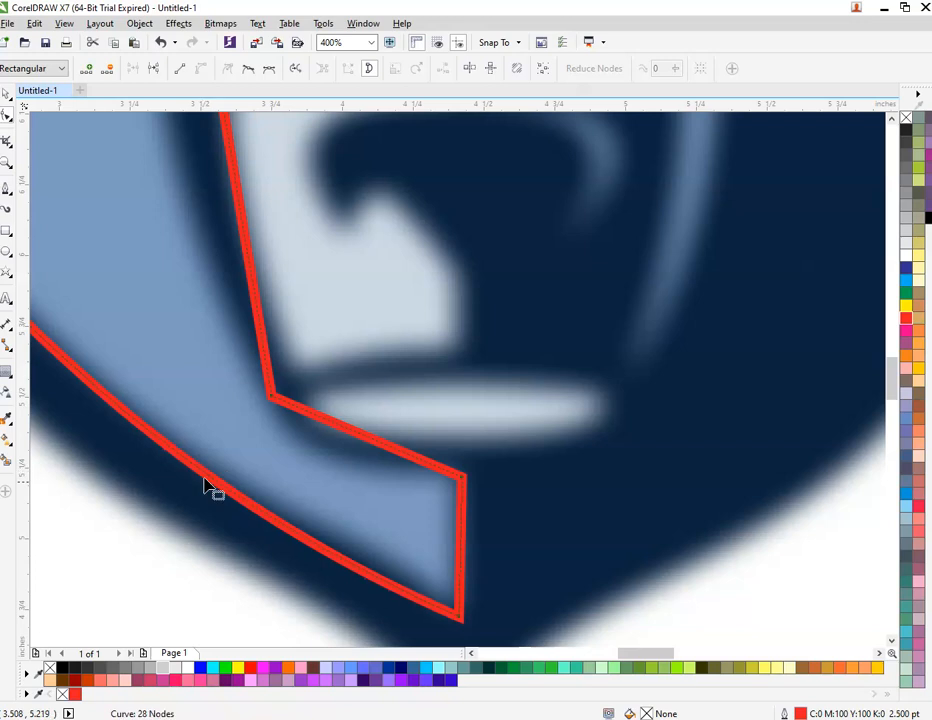
Step: Add a node on the lower jaw edge and bow the bottom segment along the logo's curved edge
double_click(258, 512)
left_click_drag(340, 563, 347, 551)
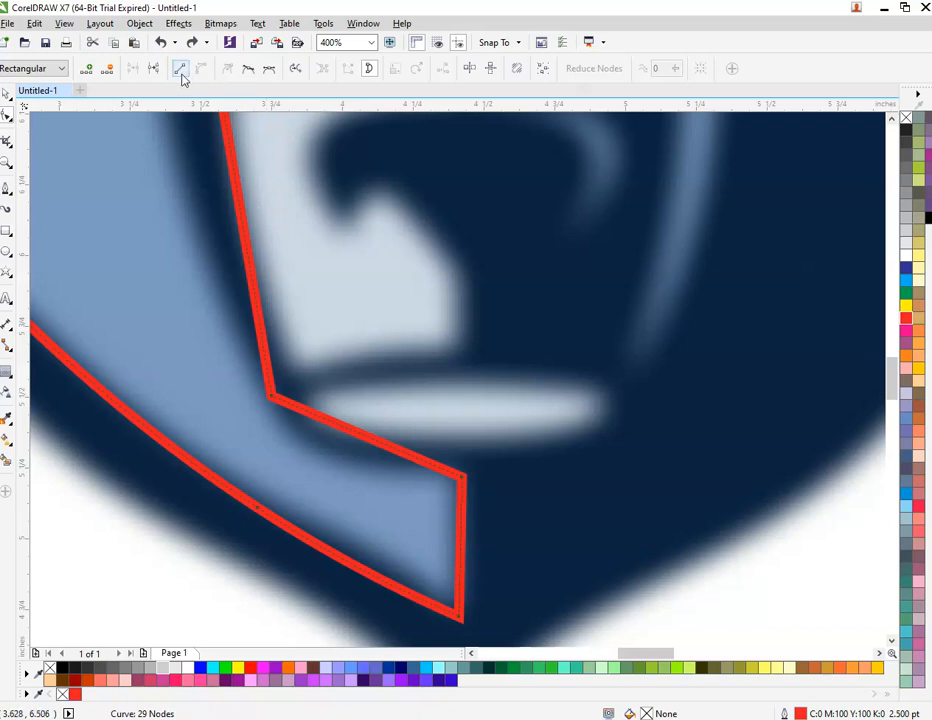
left_click_drag(210, 552, 290, 427)
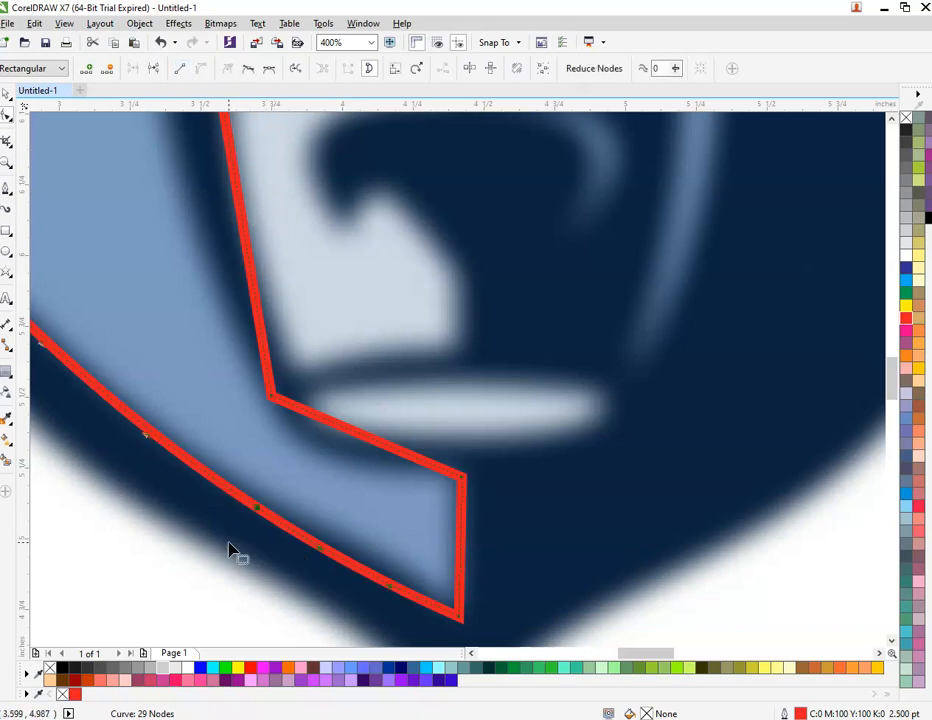
left_click_drag(225, 545, 287, 493)
left_click(298, 543)
double_click(254, 512)
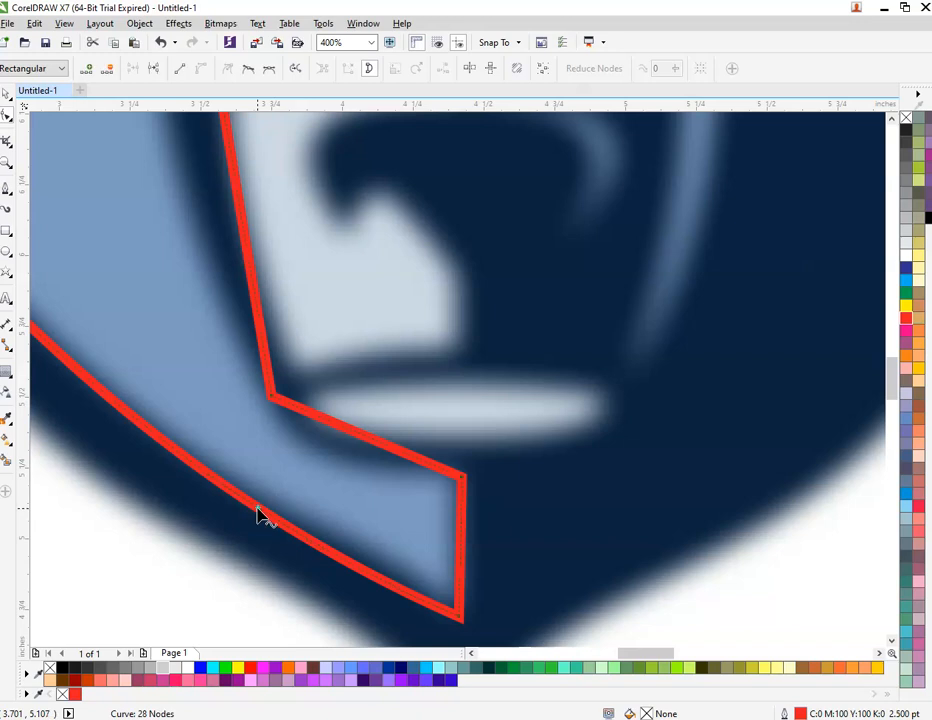
right_click(258, 513)
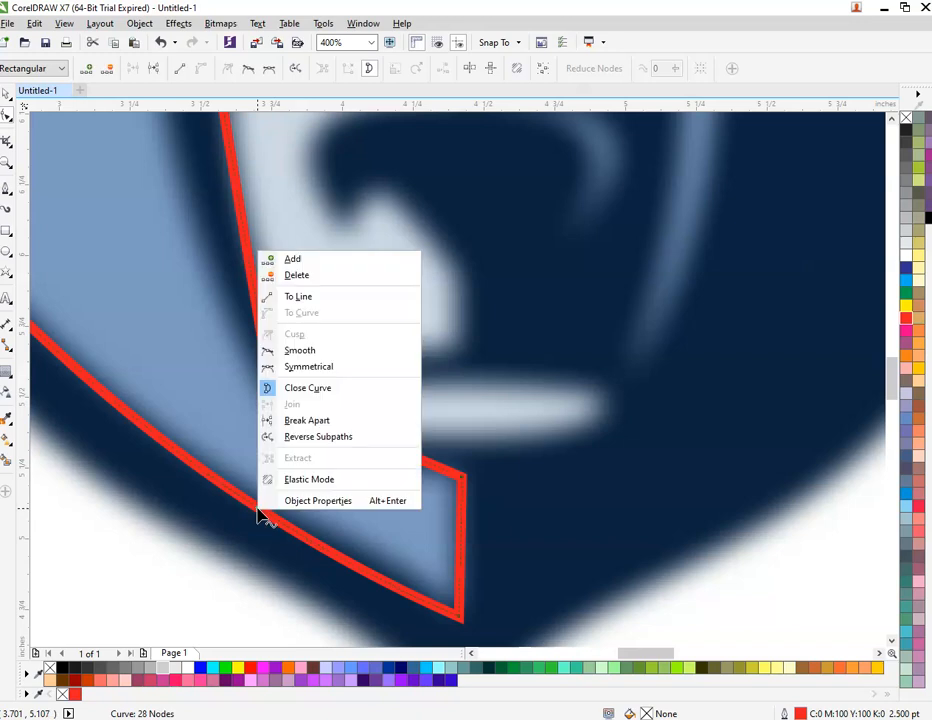
left_click(322, 270)
left_click(238, 558)
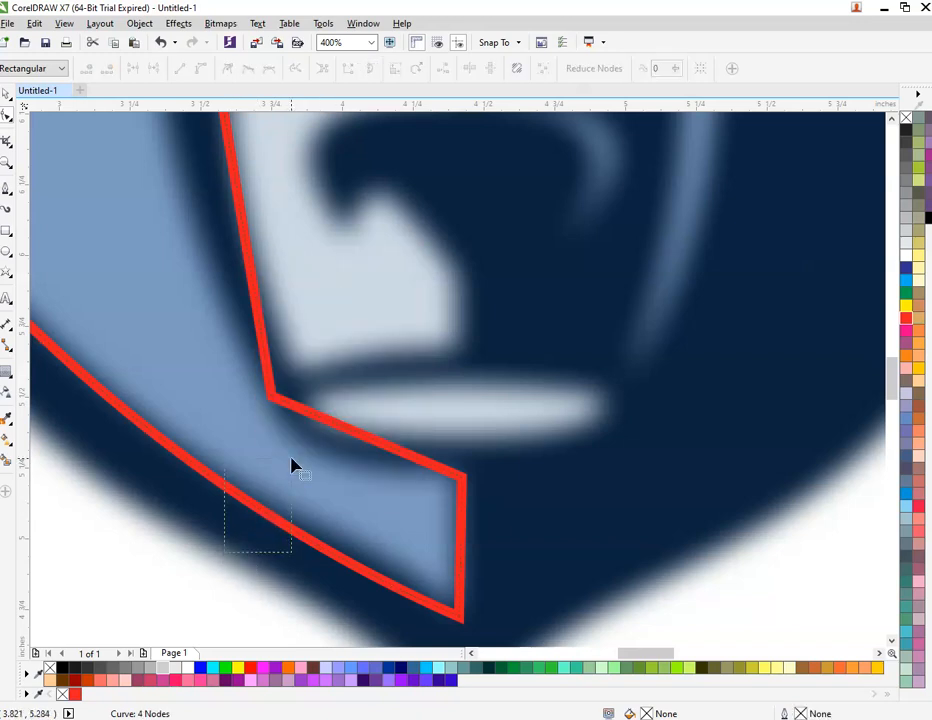
left_click(266, 520)
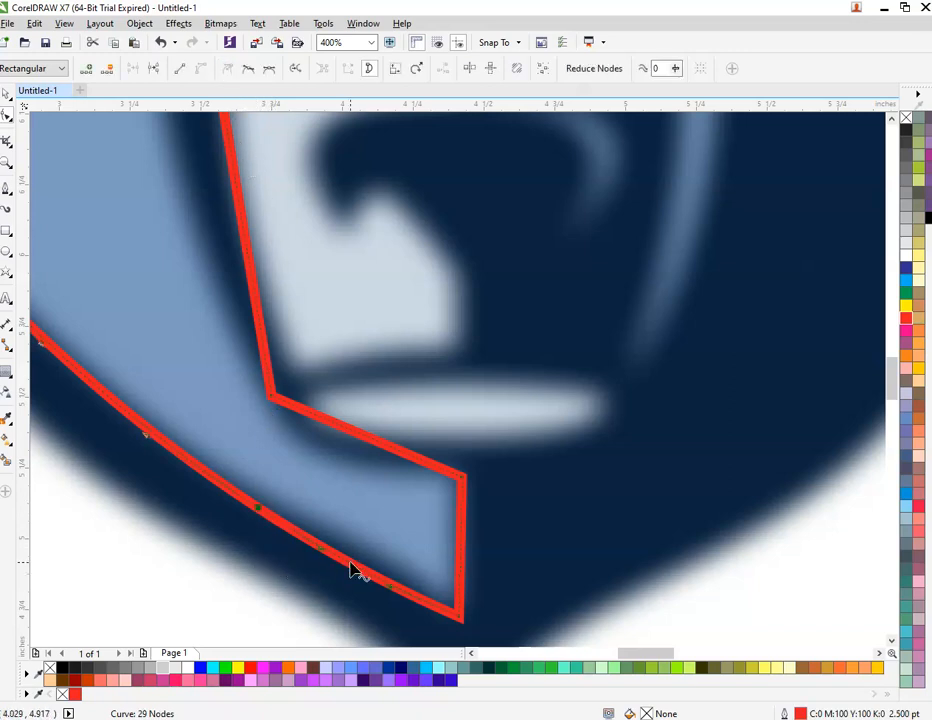
left_click_drag(351, 570, 355, 557)
Step: Curve the inner chin, left side and left brow segments to fit the face
scroll(355, 557, "down", 2)
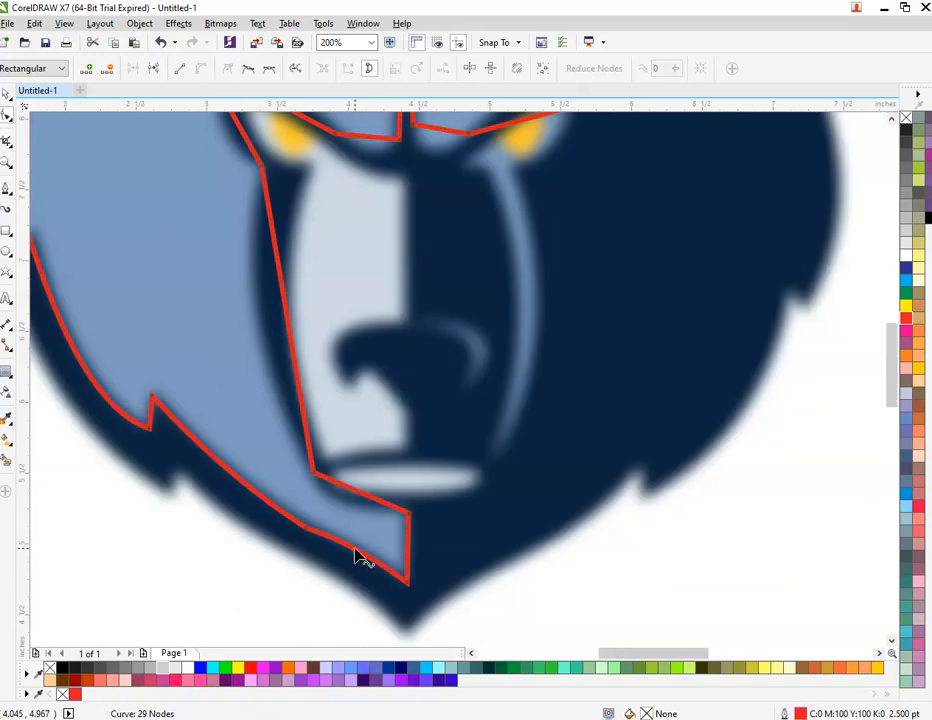
scroll(355, 557, "up", 2)
left_click(355, 557)
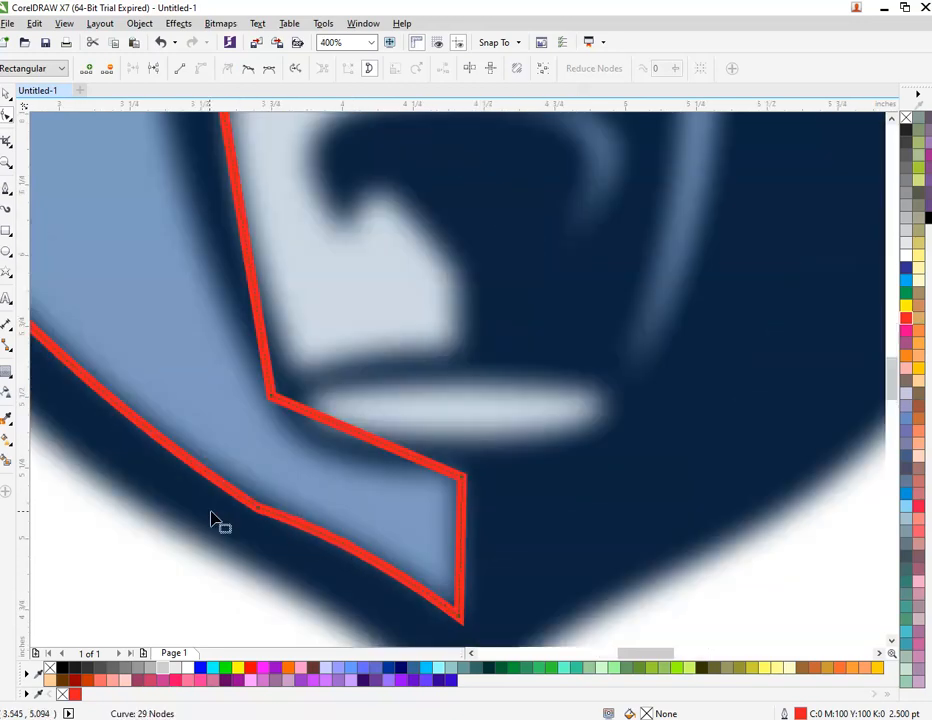
scroll(208, 495, "down", 4)
scroll(235, 483, "up", 4)
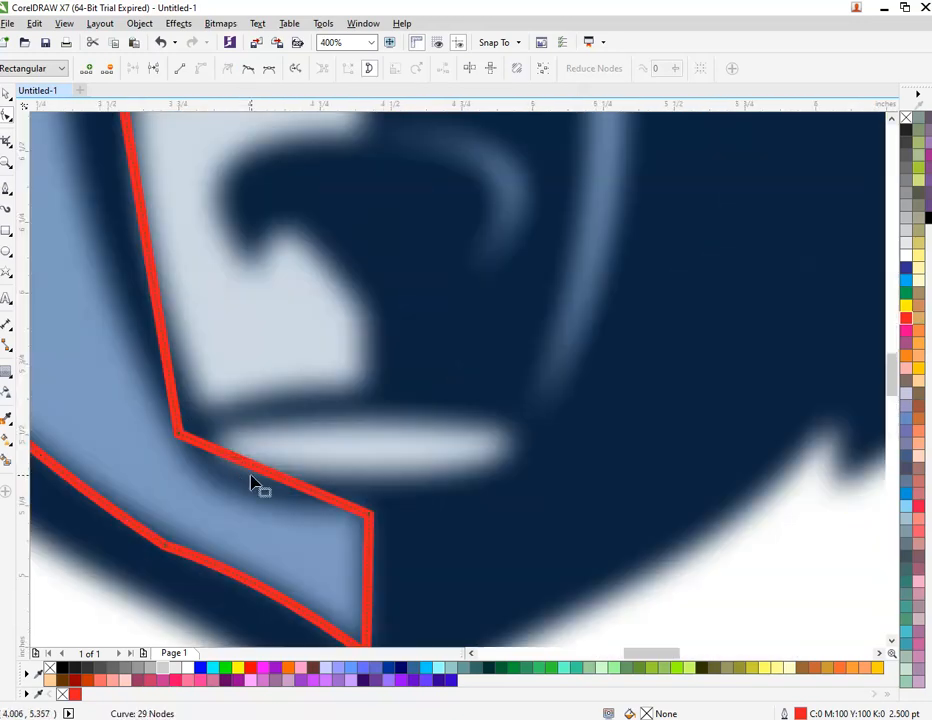
left_click_drag(270, 485, 258, 495)
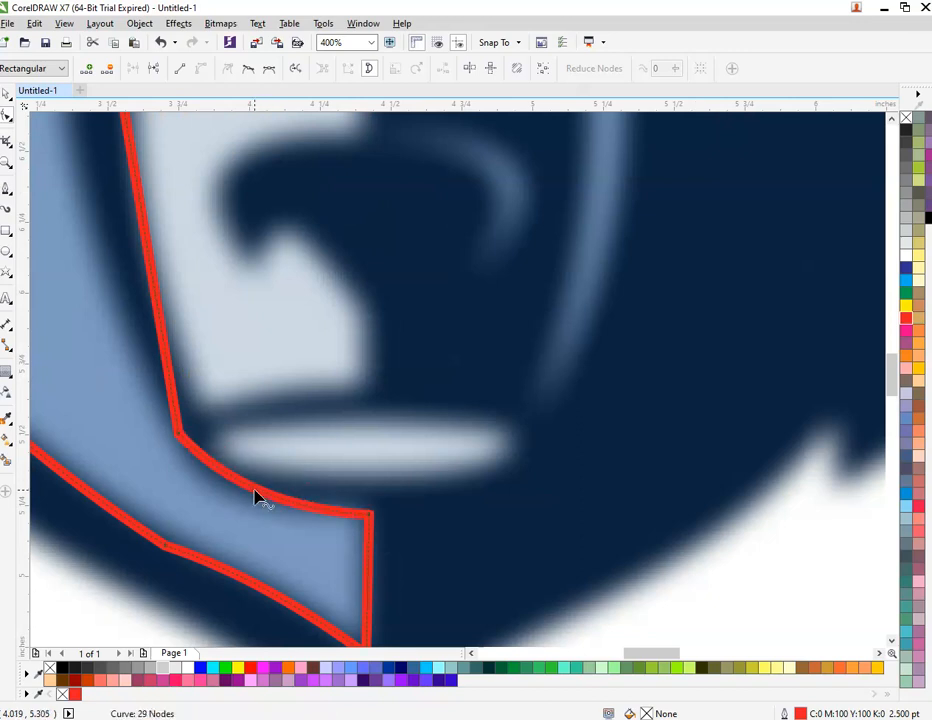
scroll(258, 495, "down", 2)
left_click_drag(188, 292, 160, 310)
scroll(265, 513, "down", 1)
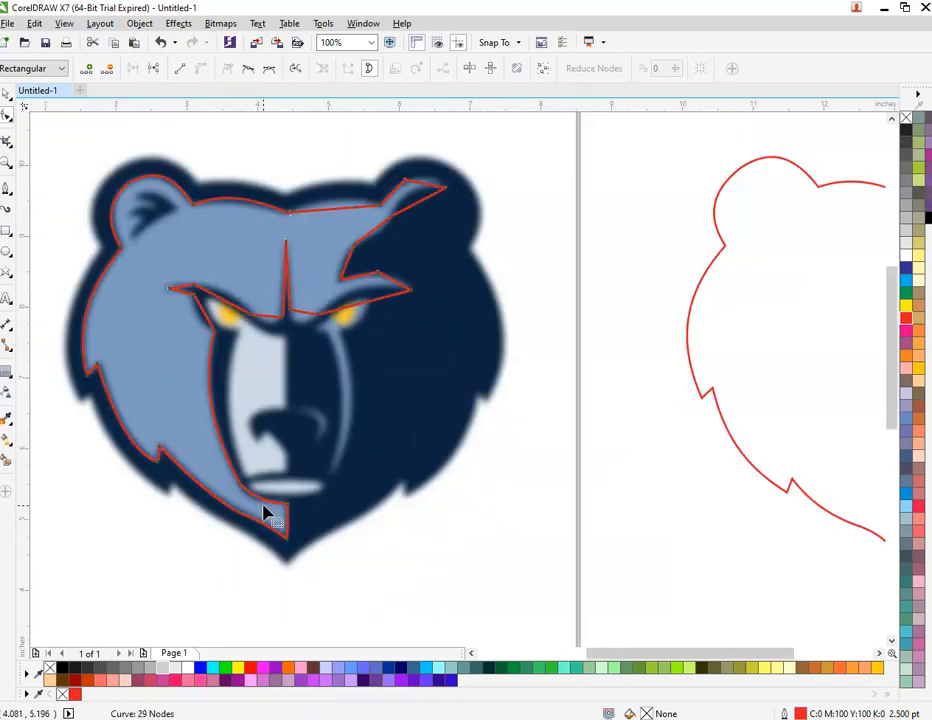
scroll(193, 286, "up", 2)
left_click_drag(250, 433, 225, 431)
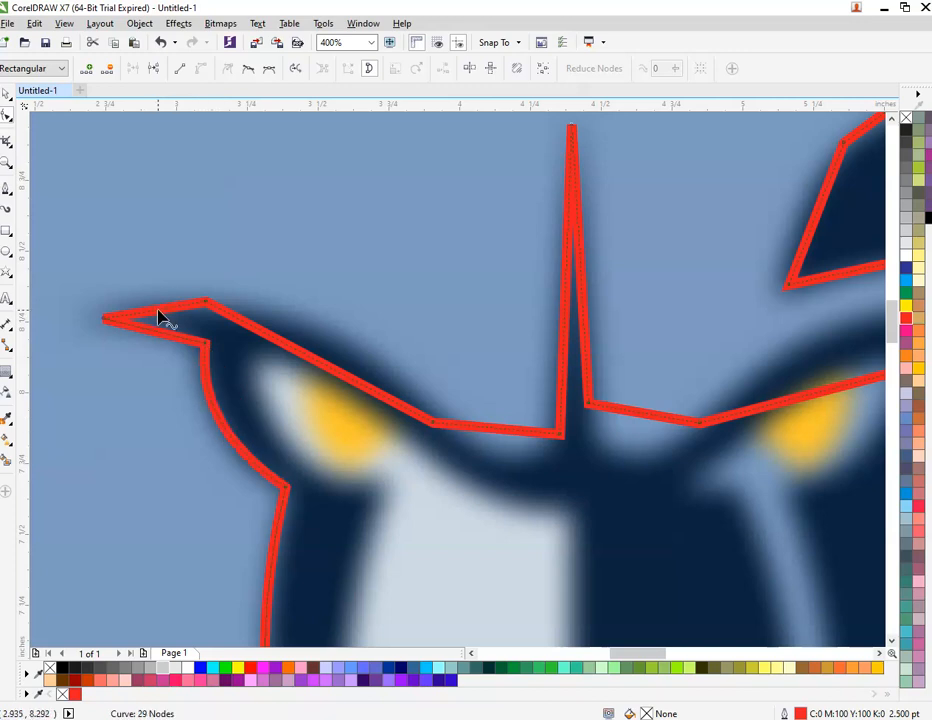
left_click_drag(160, 317, 150, 342)
left_click_drag(291, 354, 320, 343)
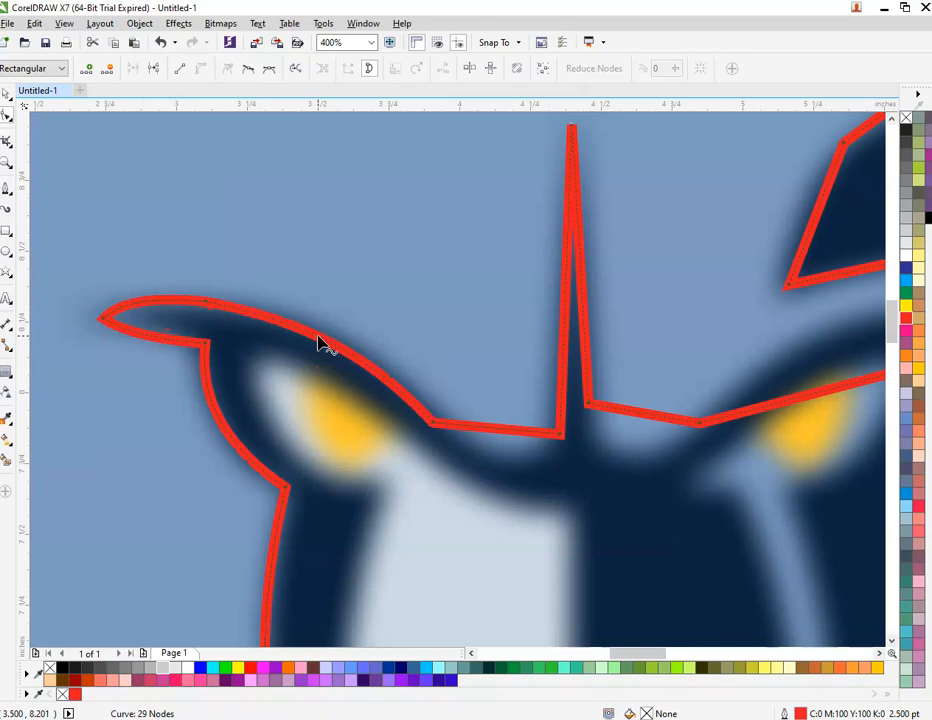
Step: Round the brow into the nose ridge, curve the right brow and arch the right-side notch
scroll(320, 343, "down", 1)
scroll(420, 366, "up", 2)
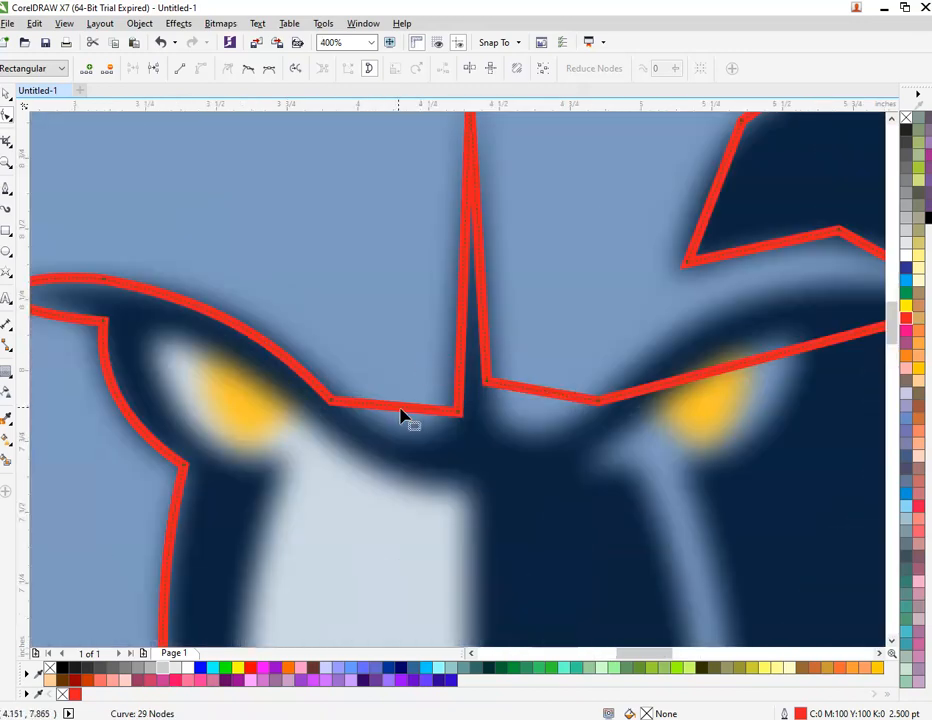
scroll(401, 416, "down", 1)
left_click_drag(398, 412, 416, 443)
scroll(414, 443, "up", 1)
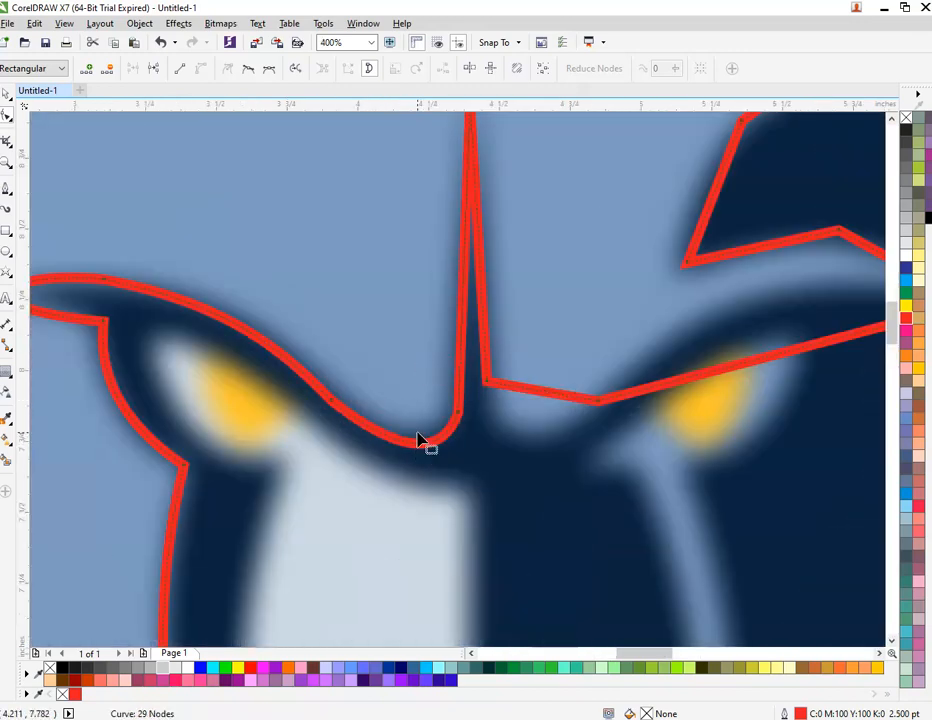
scroll(420, 441, "down", 2)
scroll(484, 424, "up", 1)
left_click_drag(480, 417, 468, 467)
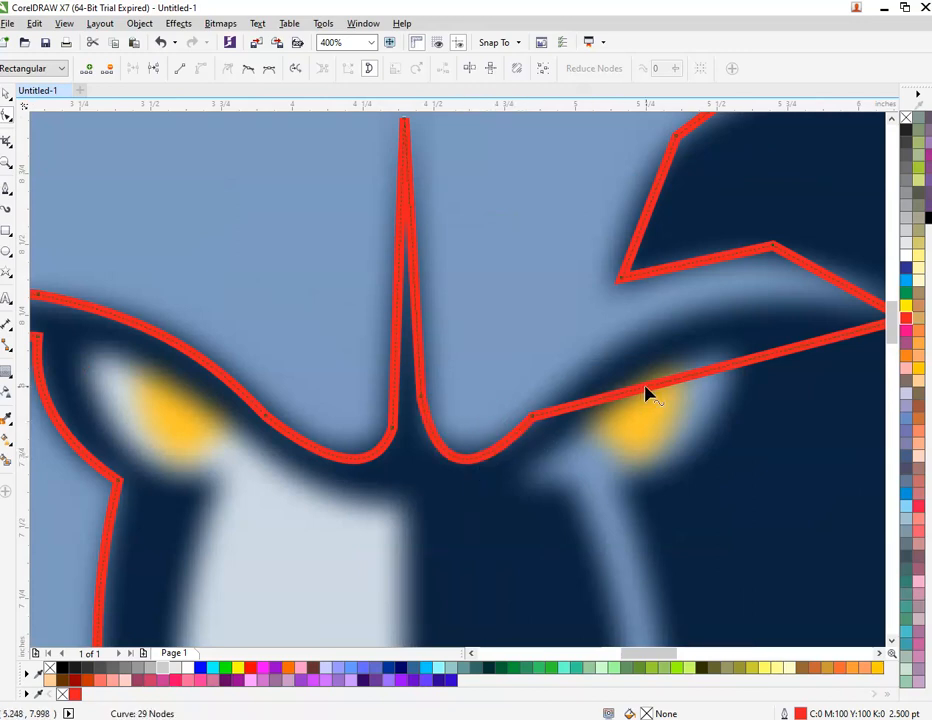
left_click_drag(645, 395, 661, 340)
scroll(576, 377, "down", 1)
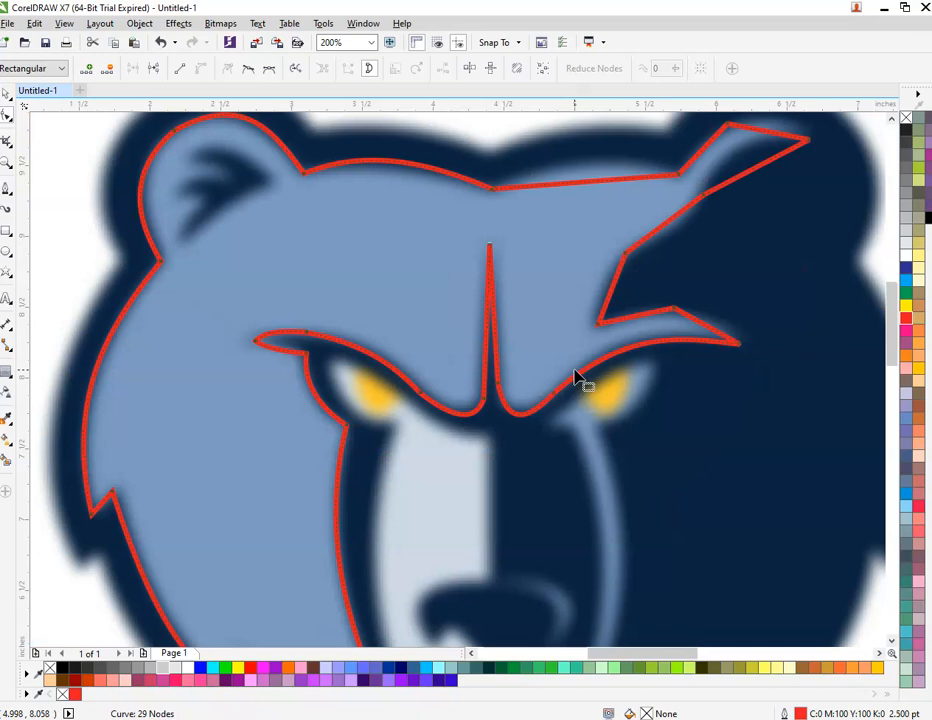
scroll(640, 370, "down", 1)
scroll(650, 360, "up", 2)
mouse_move(574, 343)
left_mouse_down()
mouse_move(604, 334)
mouse_move(573, 334)
mouse_move(589, 339)
left_mouse_up()
scroll(589, 339, "down", 1)
scroll(541, 214, "up", 1)
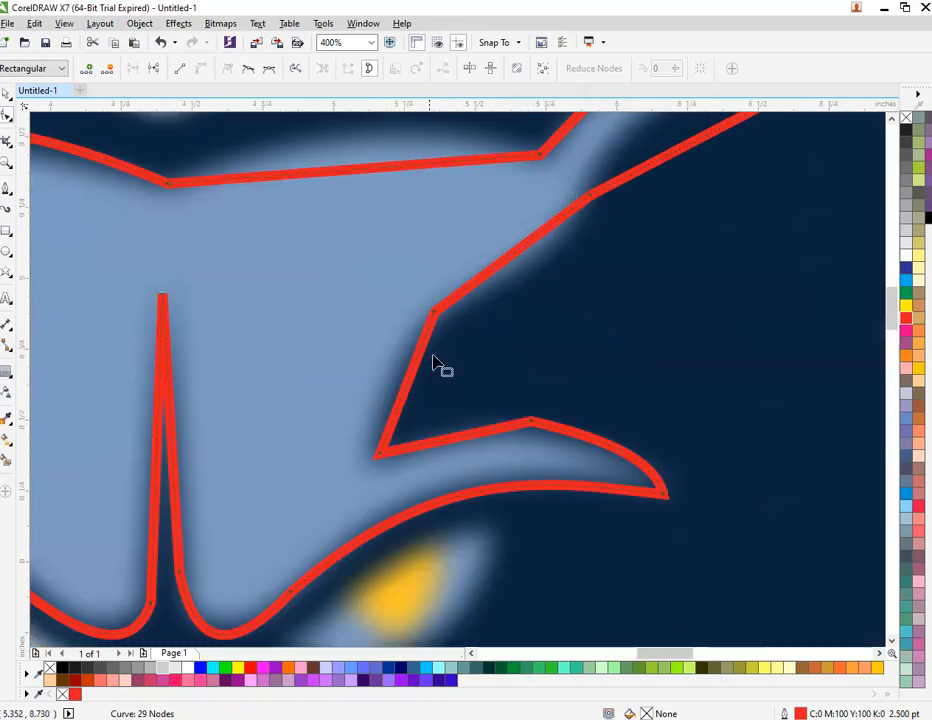
left_click_drag(455, 445, 455, 432)
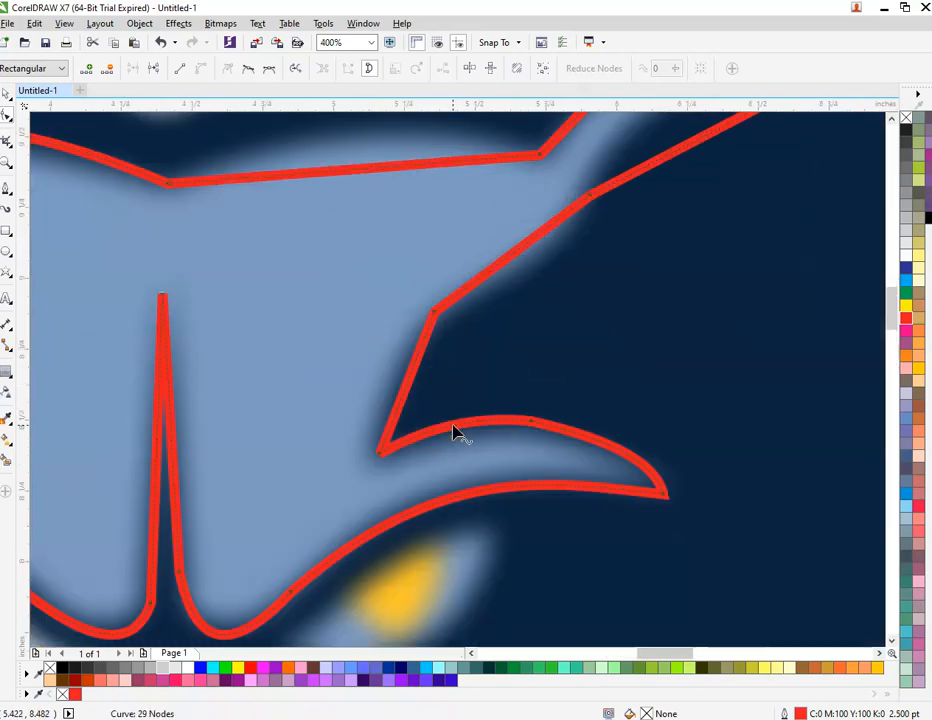
left_click_drag(403, 405, 390, 392)
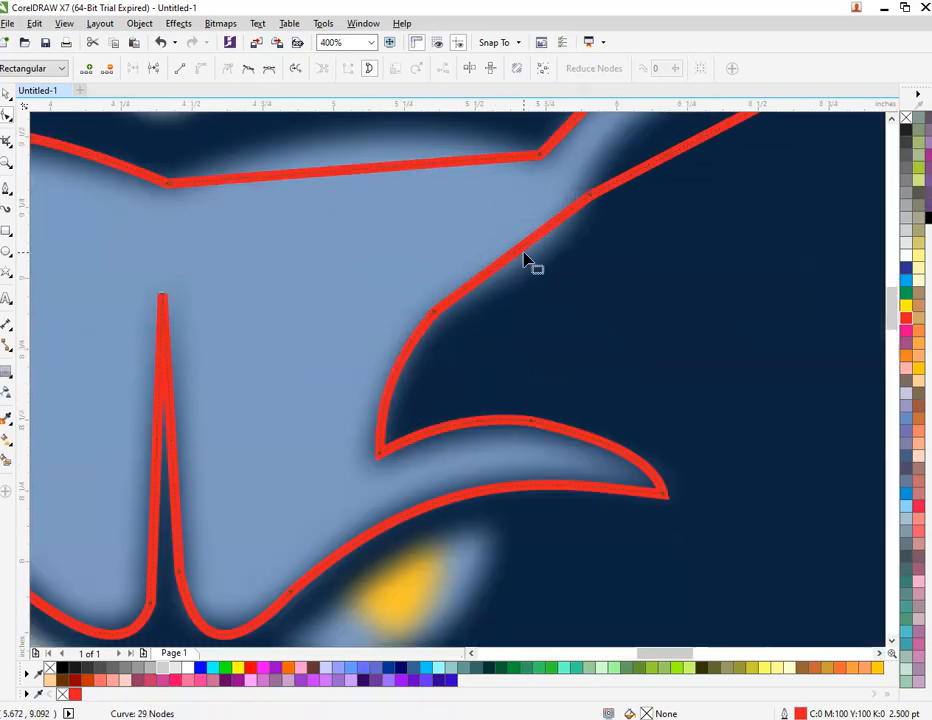
Step: Curve both edges of the top-right ear point and arch the top line, then return to the Pick tool
left_click_drag(515, 260, 537, 281)
scroll(537, 281, "down", 2)
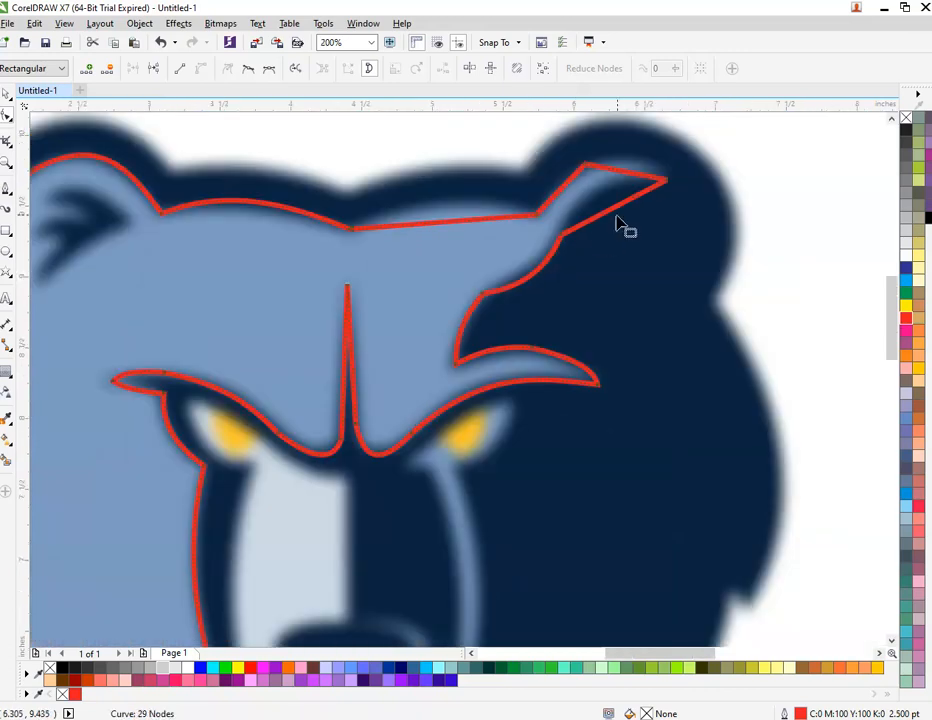
scroll(635, 170, "up", 1)
scroll(604, 257, "up", 1)
left_click_drag(604, 257, 597, 212)
scroll(630, 150, "up", 2)
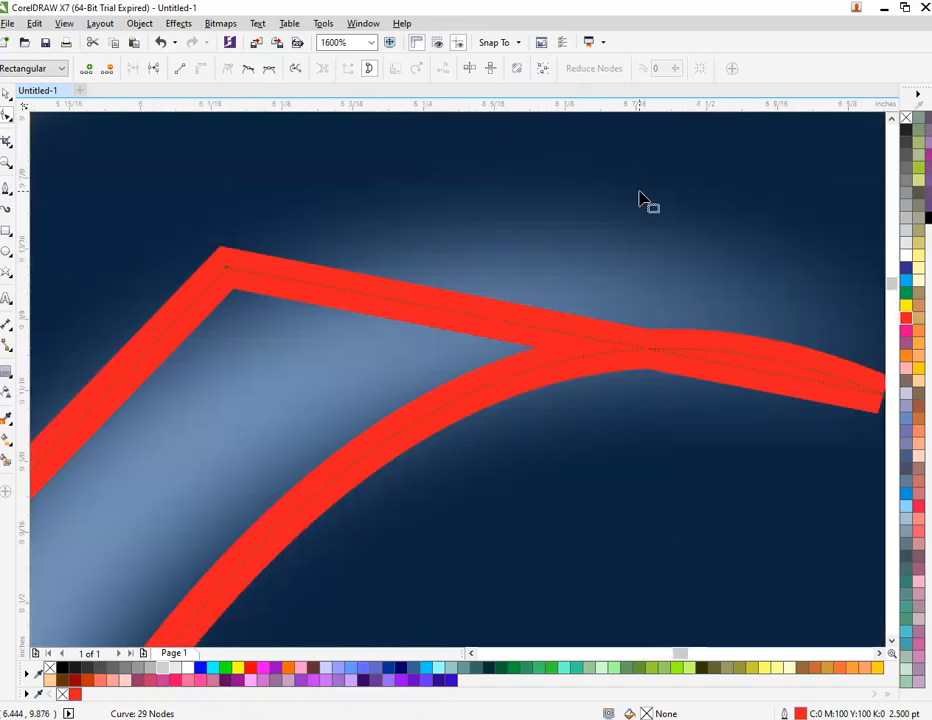
scroll(541, 318, "down", 1)
left_click_drag(531, 322, 568, 270)
scroll(568, 270, "down", 2)
scroll(495, 289, "down", 1)
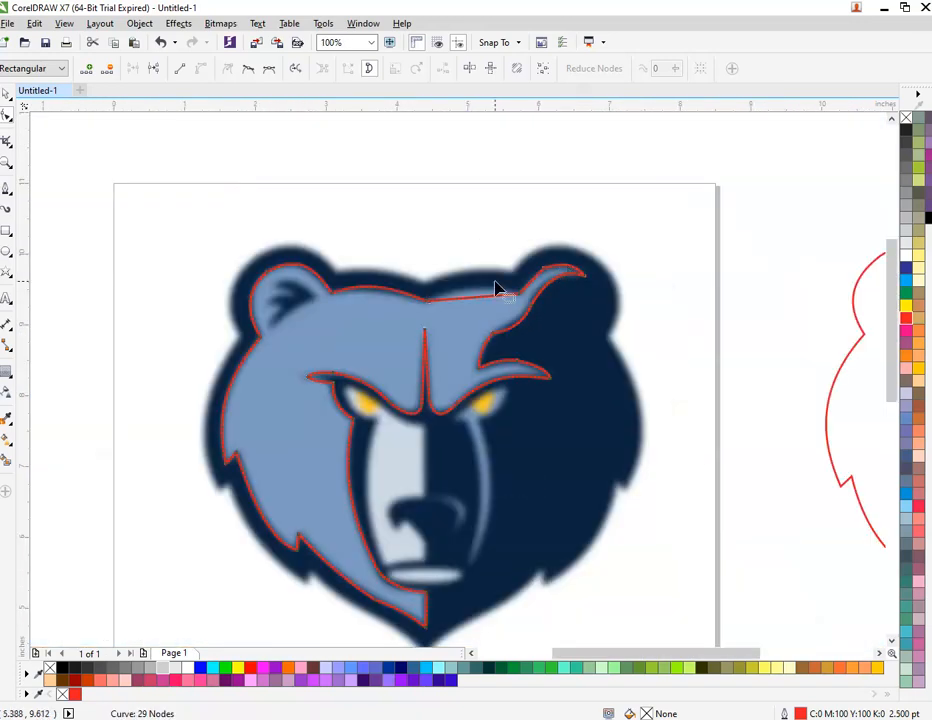
scroll(499, 293, "up", 1)
left_click_drag(462, 318, 460, 297)
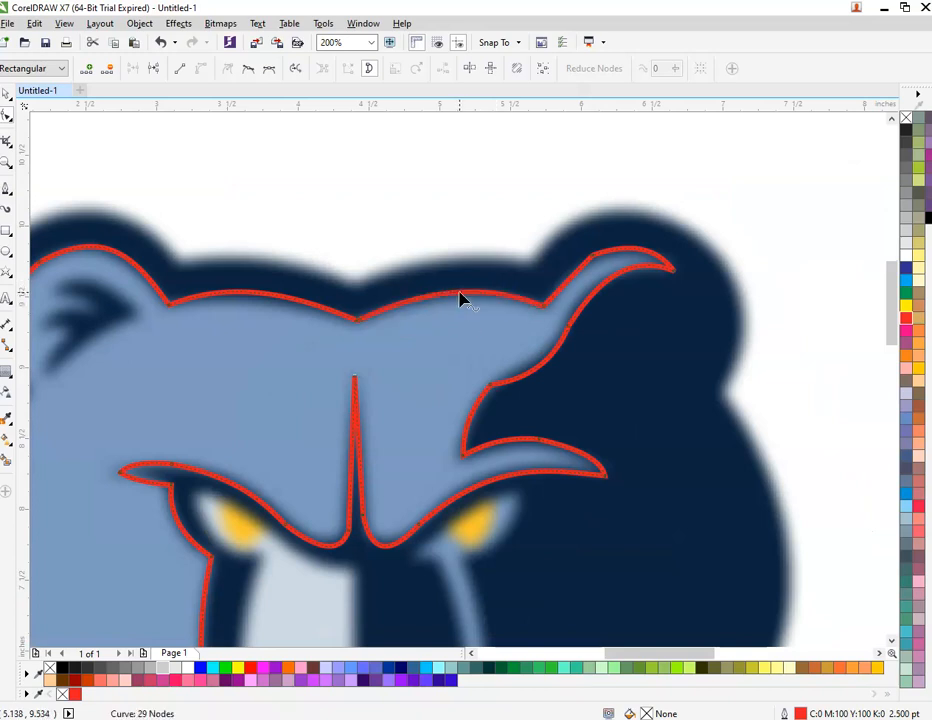
scroll(460, 297, "down", 2)
key("space")
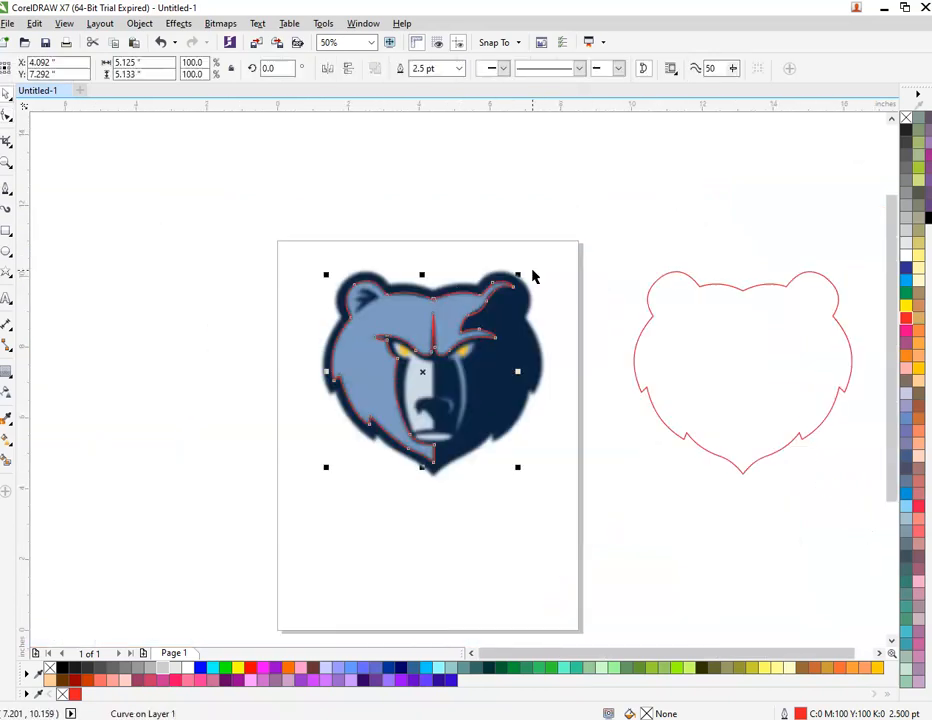
scroll(533, 274, "up", 1)
Step: Move the red face tracing onto the bear outline and centre it there both ways
scroll(425, 308, "down", 1)
left_click_drag(346, 340, 425, 340)
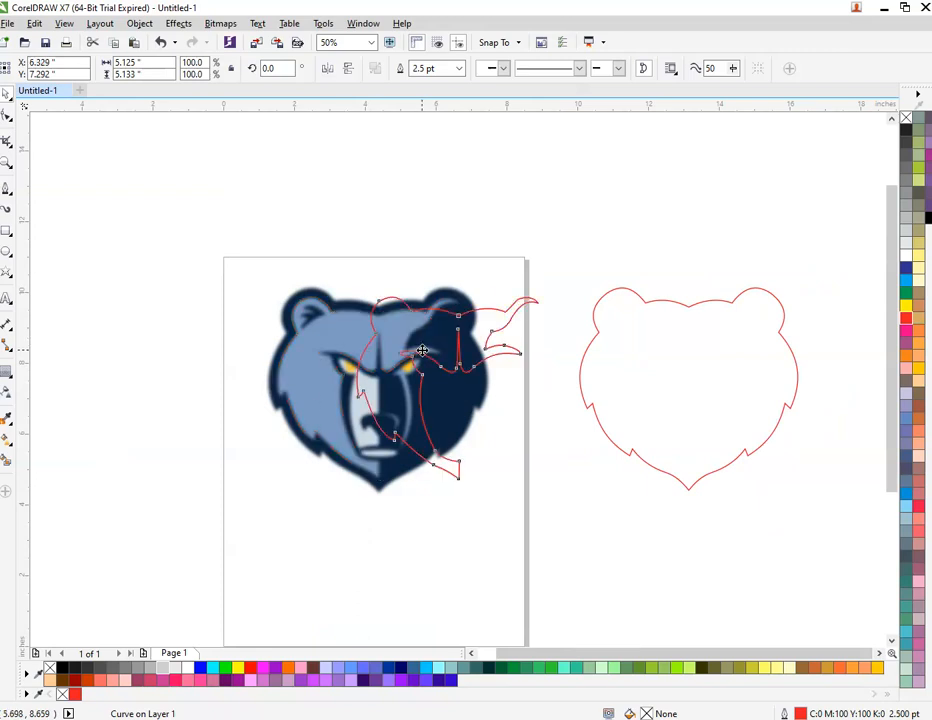
left_click(722, 431, "shift")
key("e")
key("c")
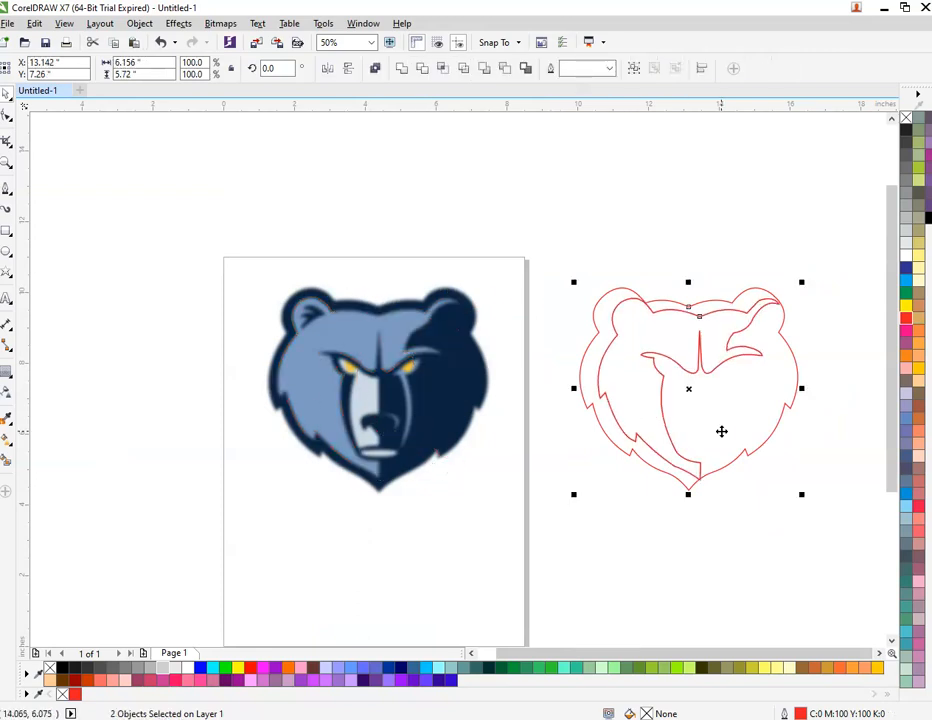
left_click(678, 537)
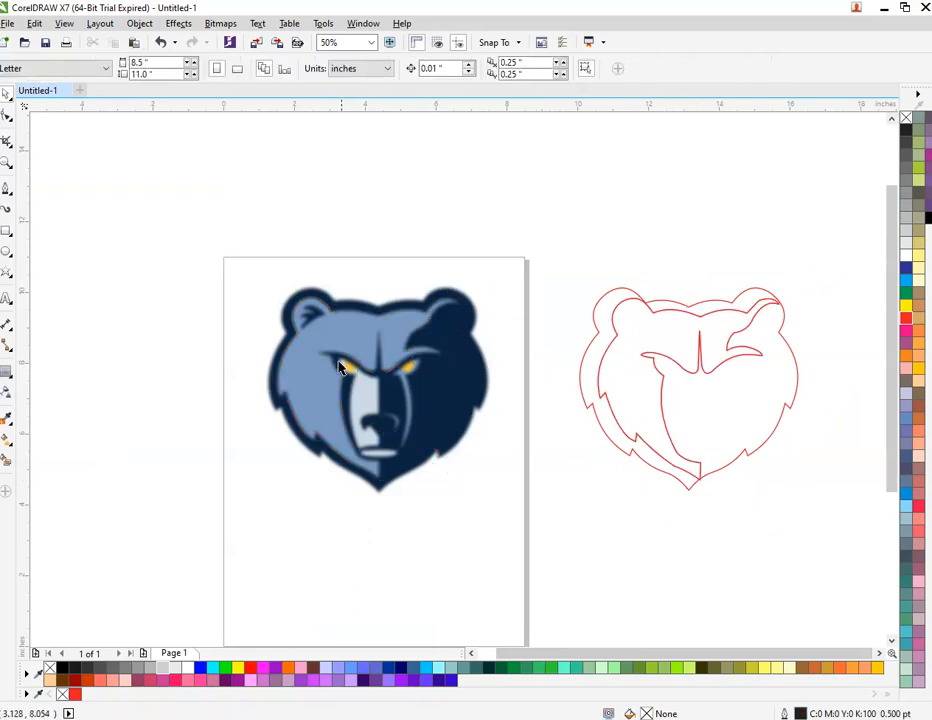
Step: Check the centred tracing's placement, then switch to the Bézier tool for a new shape
left_click(743, 398)
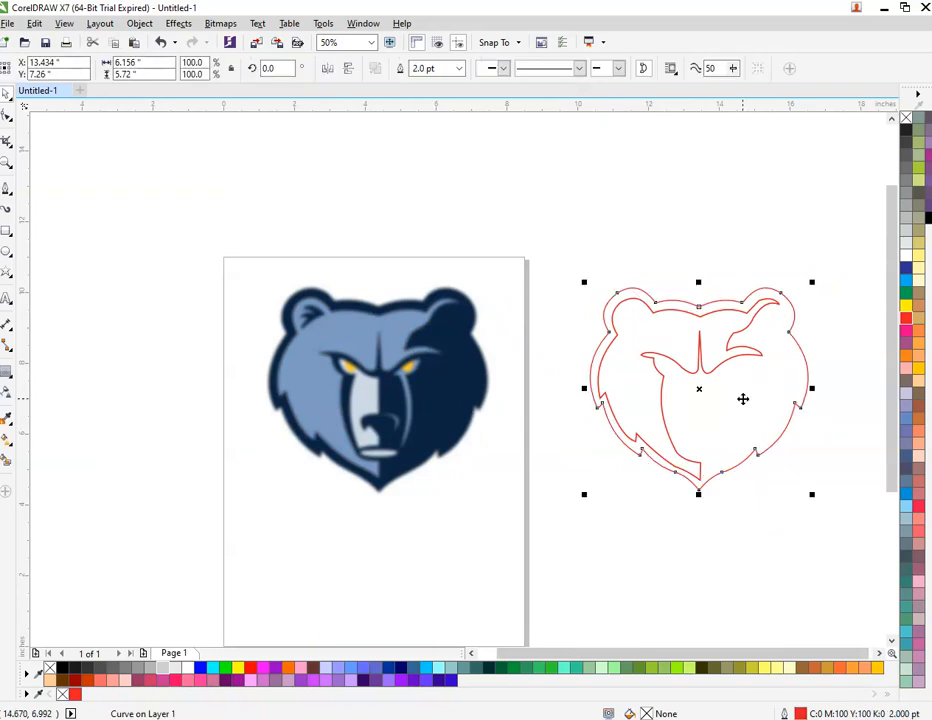
left_click(579, 502)
scroll(369, 405, "up", 2)
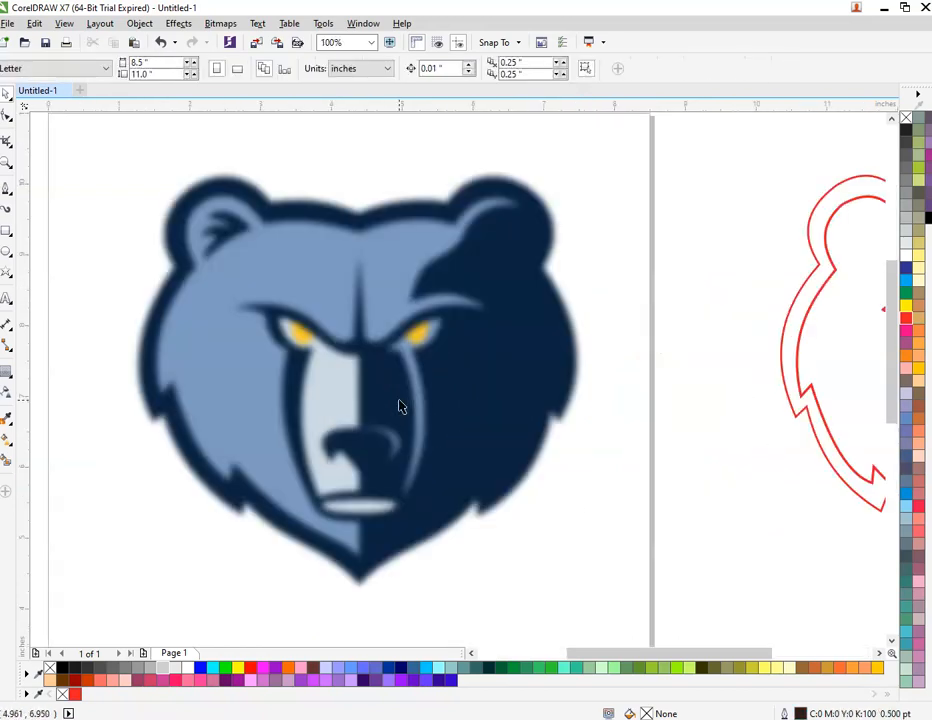
scroll(435, 305, "up", 2)
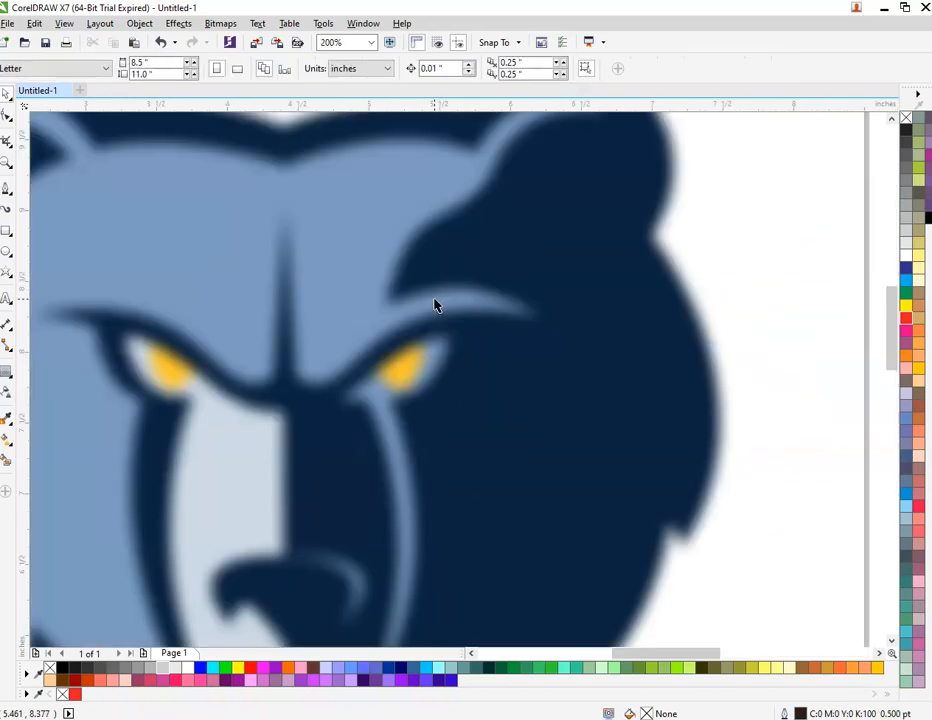
left_click(6, 190)
Step: Trace a closed shape from beside the right eye down toward the chin
scroll(352, 392, "up", 2)
left_click(335, 414)
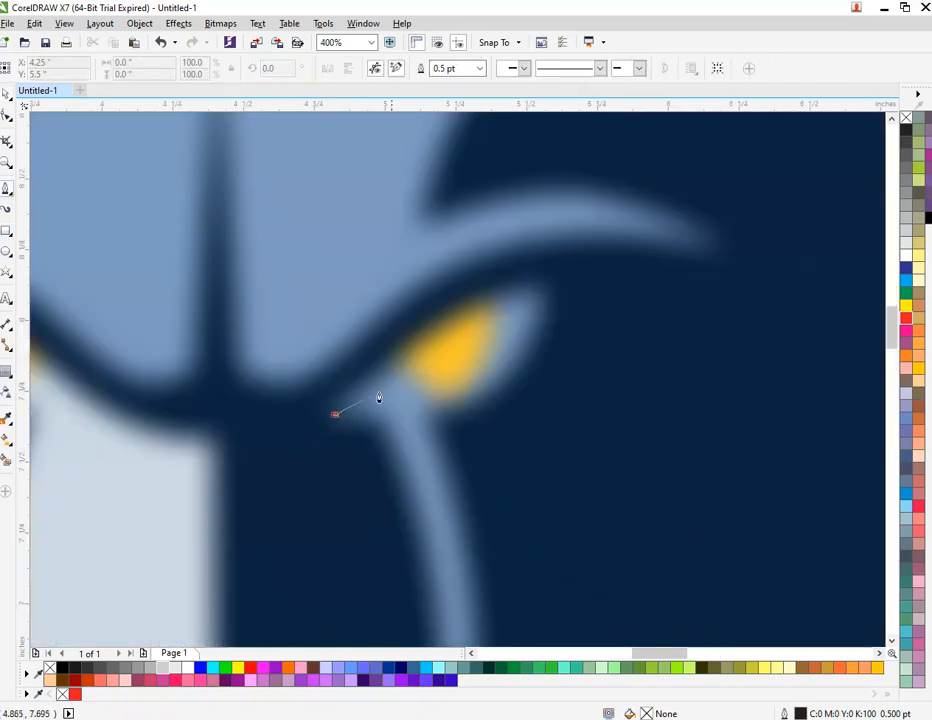
left_click(549, 266)
left_click(516, 384)
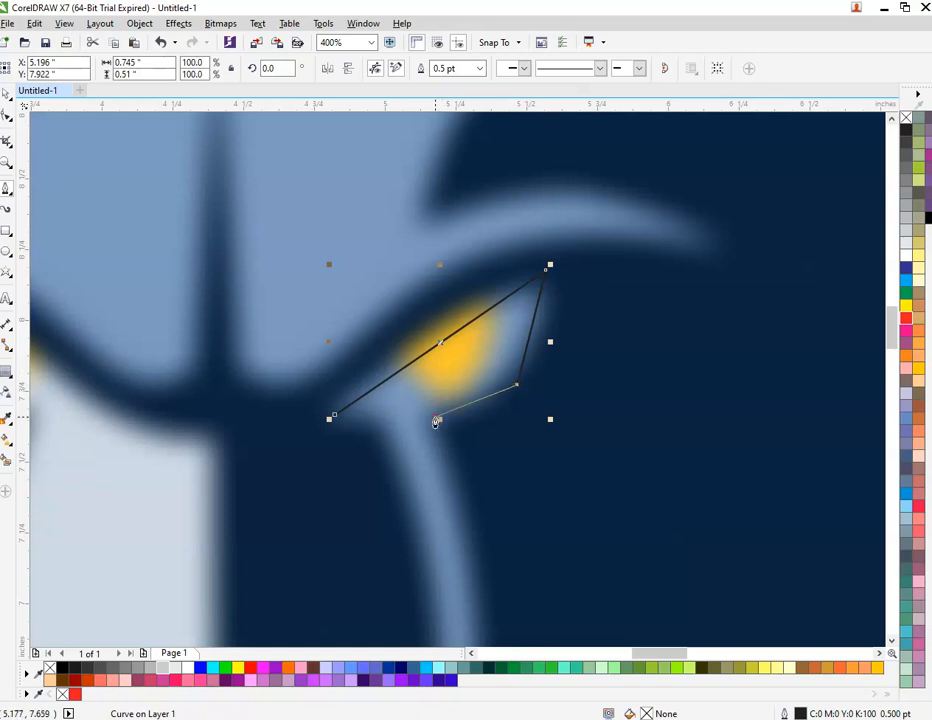
scroll(435, 421, "down", 2)
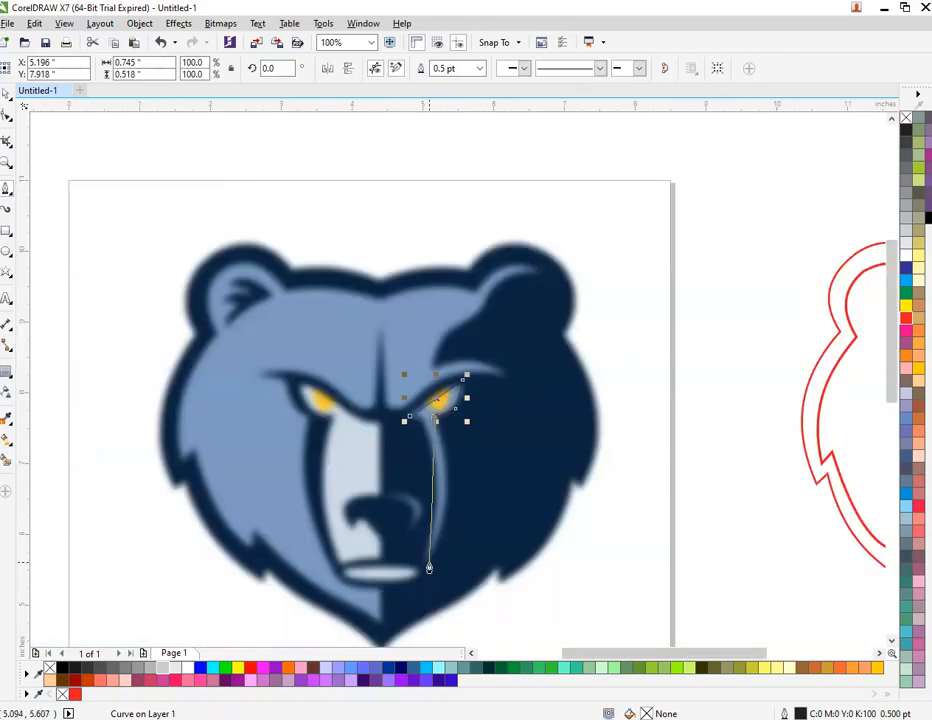
left_click(428, 562)
left_click(410, 417)
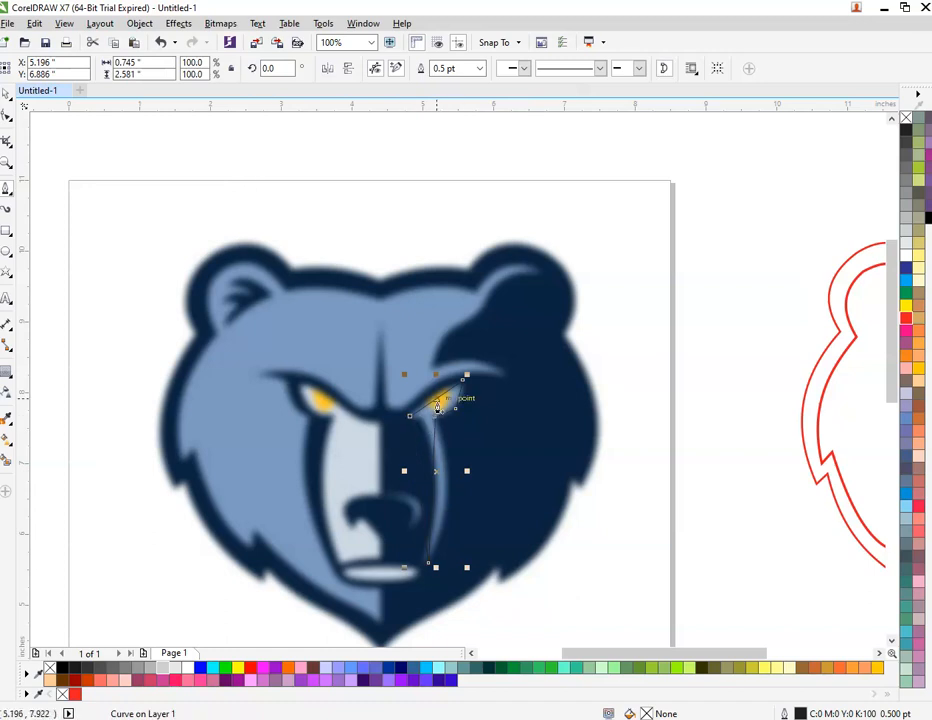
Step: Give the new traced shape a red outline 2 pt wide
key("F10")
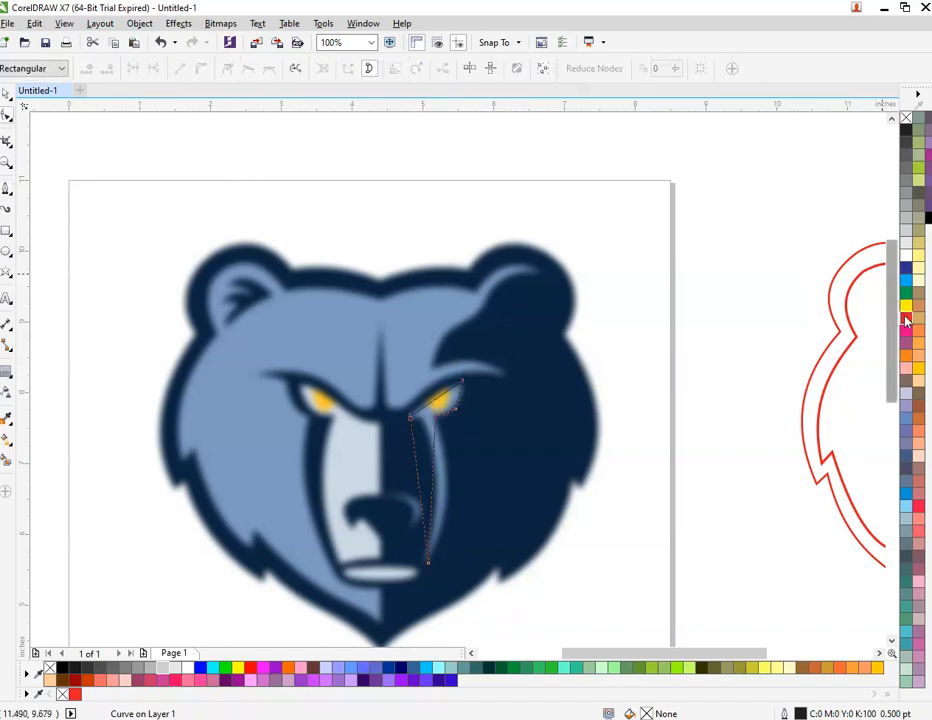
key("space")
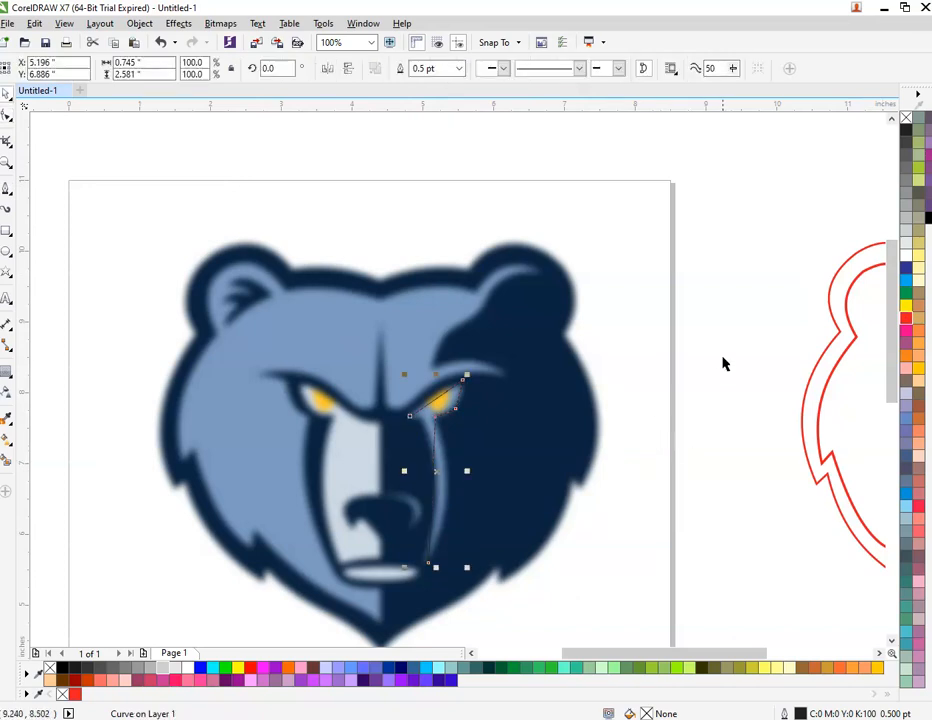
right_click(907, 319)
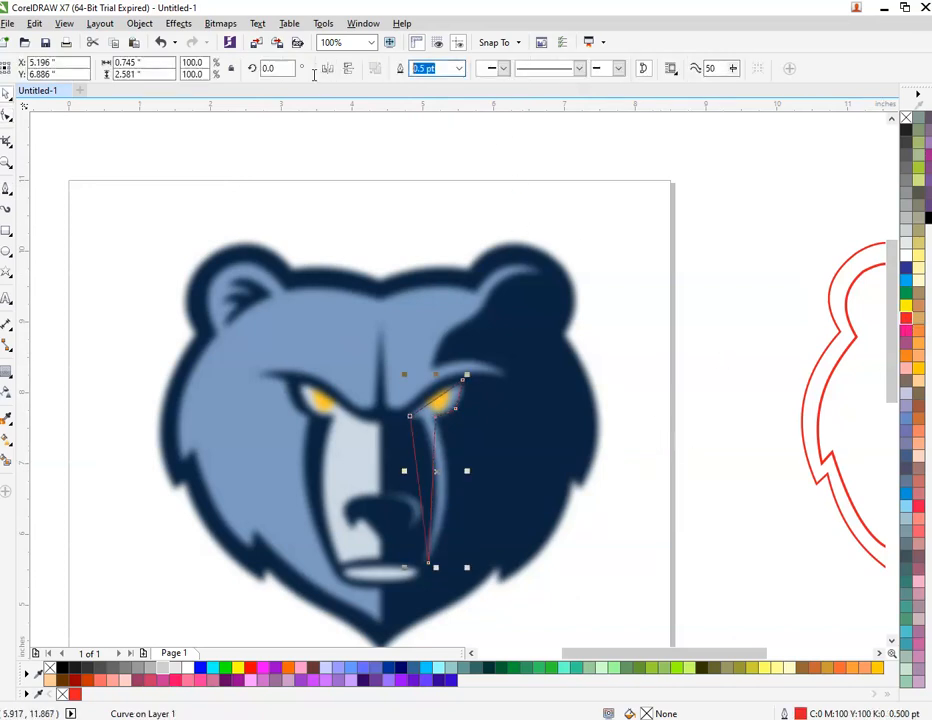
key("Return")
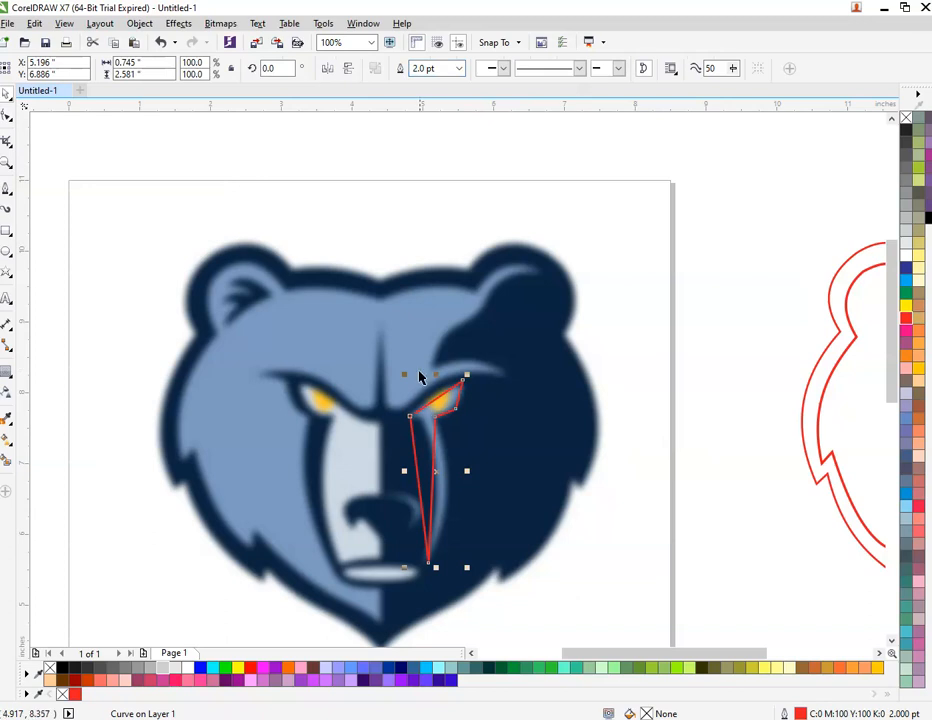
scroll(448, 465, "up", 1)
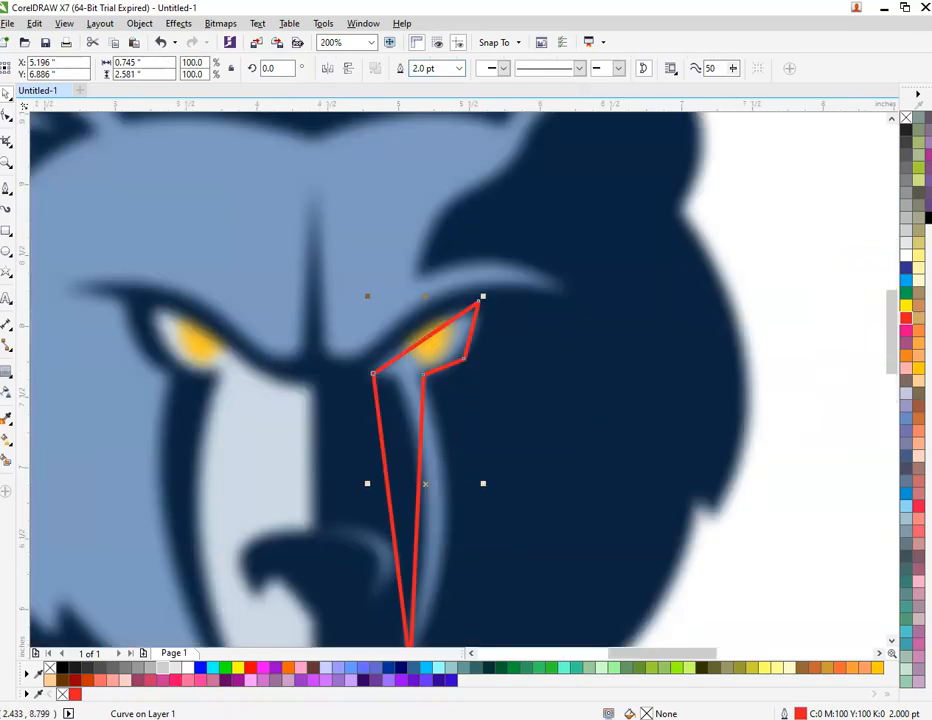
Step: Bend the red shape's top, right and lower edges to hug the right eye
left_click(7, 118)
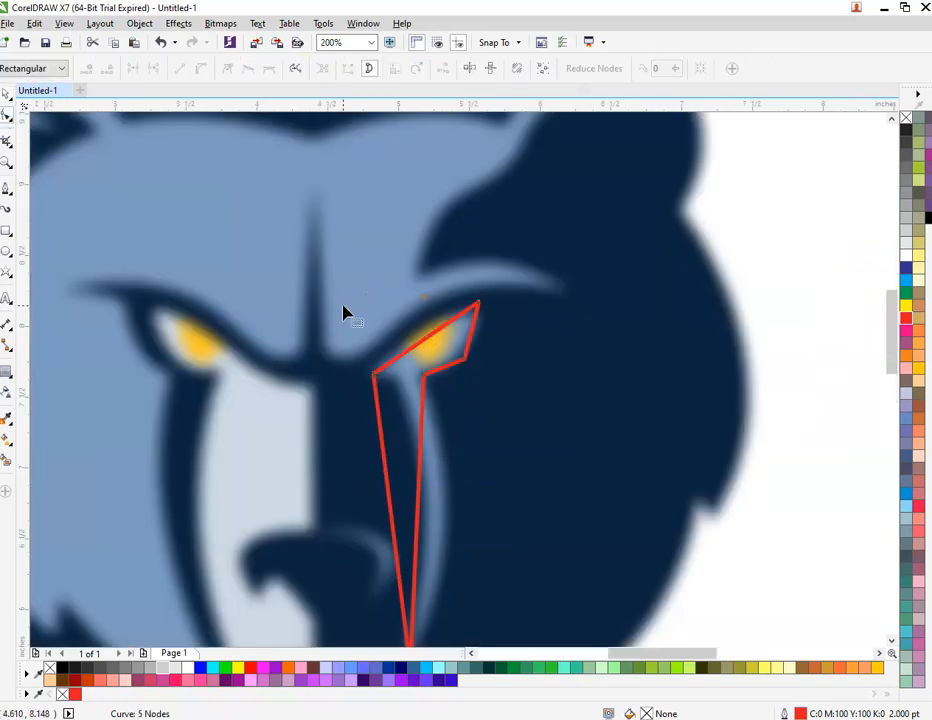
scroll(296, 277, "down", 1)
left_click_drag(296, 277, 486, 540)
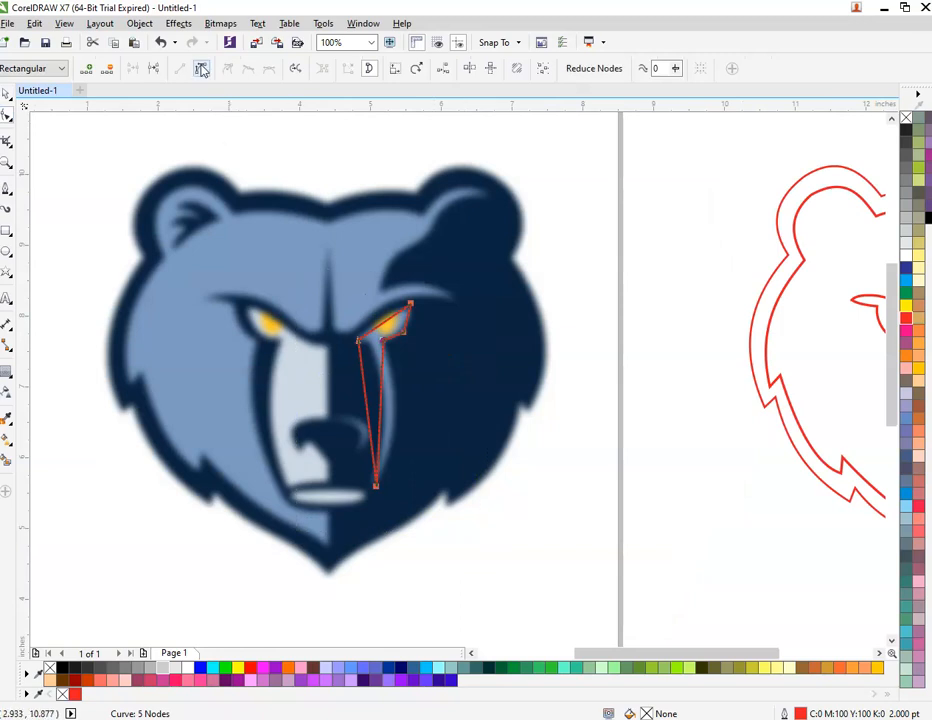
scroll(400, 328, "up", 3)
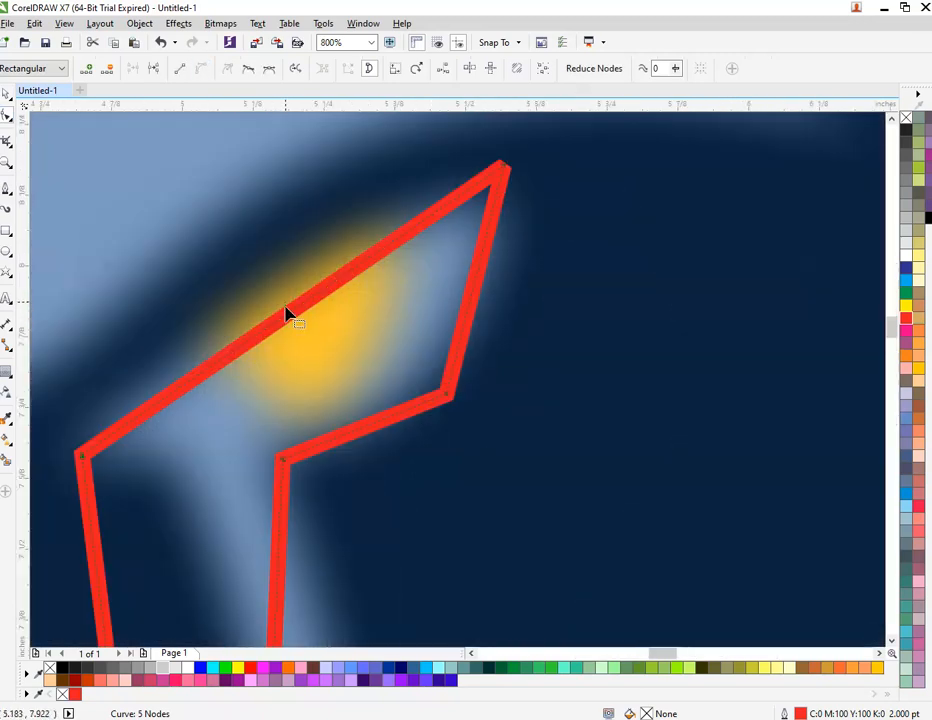
left_click(284, 276)
left_click_drag(279, 327, 279, 270)
scroll(279, 270, "down", 1)
scroll(385, 280, "up", 1)
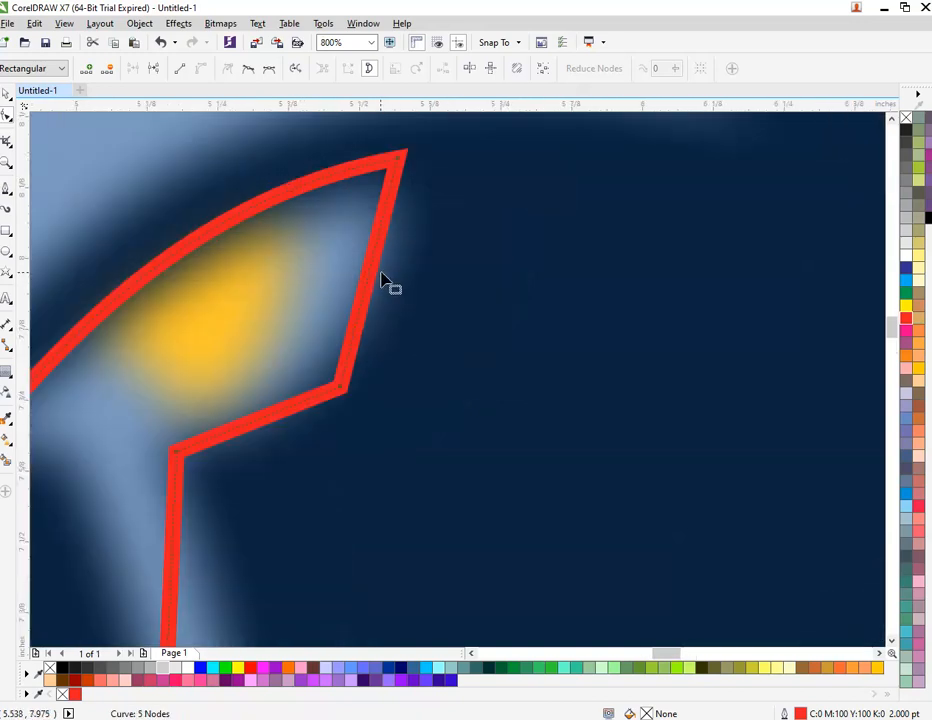
left_click_drag(372, 276, 410, 289)
scroll(318, 358, "down", 1)
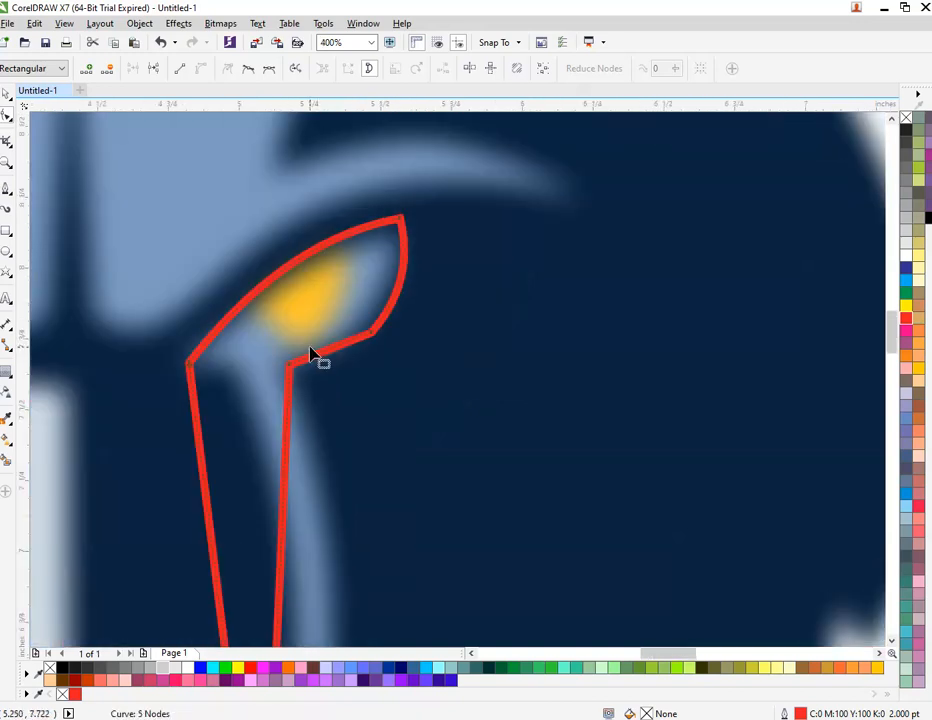
mouse_move(322, 358)
left_mouse_down()
mouse_move(320, 346)
mouse_move(326, 368)
left_mouse_up()
scroll(302, 503, "down", 2)
scroll(300, 590, "up", 1)
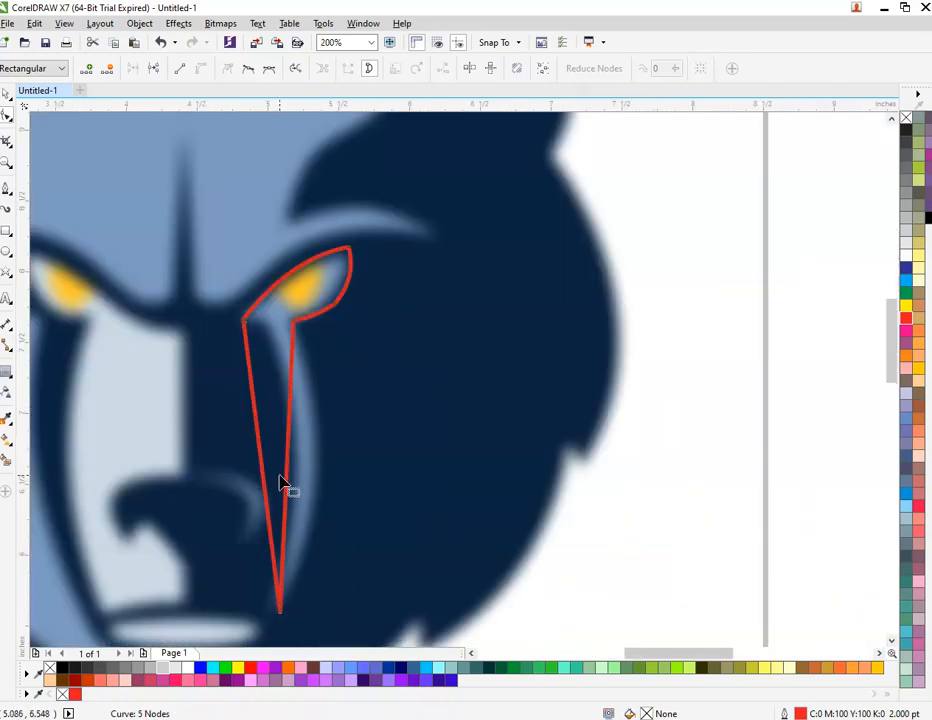
Step: Curve the shape's right and left edges along the light-blue tear streak
left_click_drag(289, 482, 329, 491)
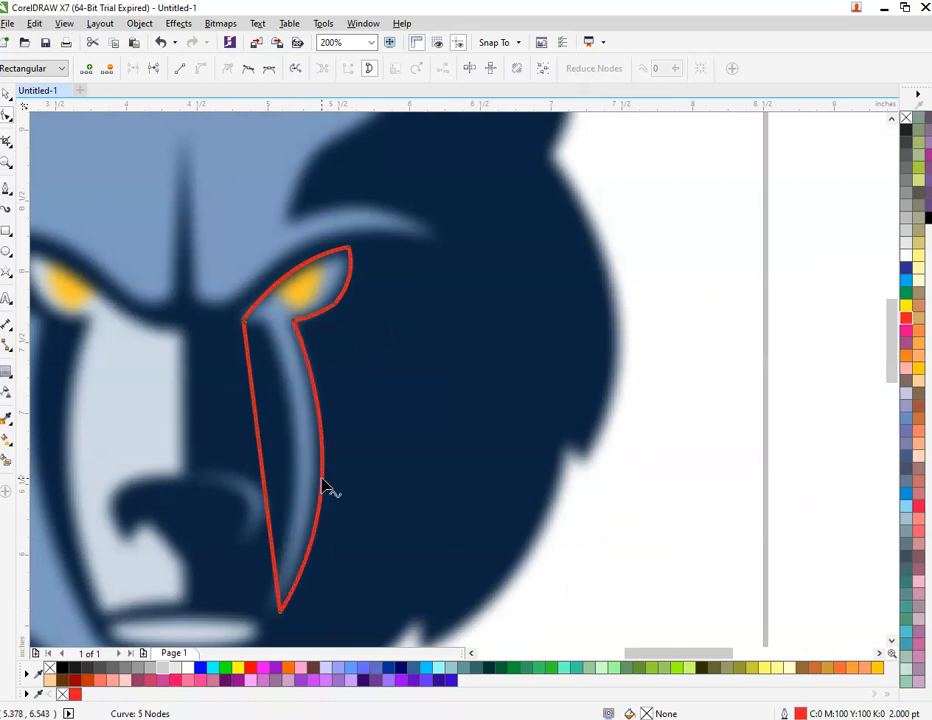
left_click_drag(260, 458, 289, 416)
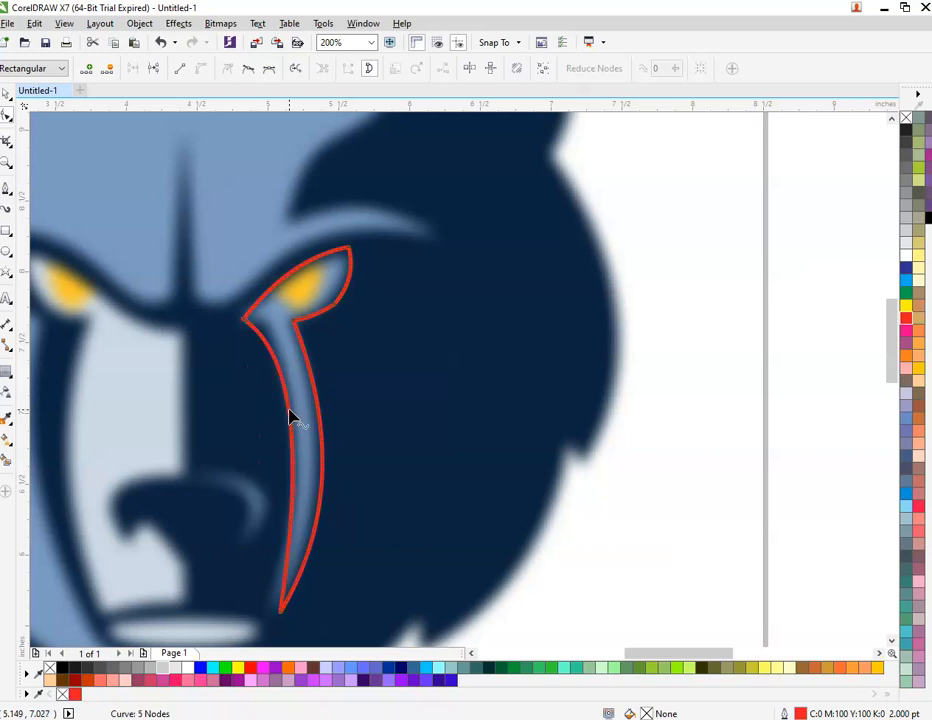
scroll(289, 416, "down", 1)
key("space")
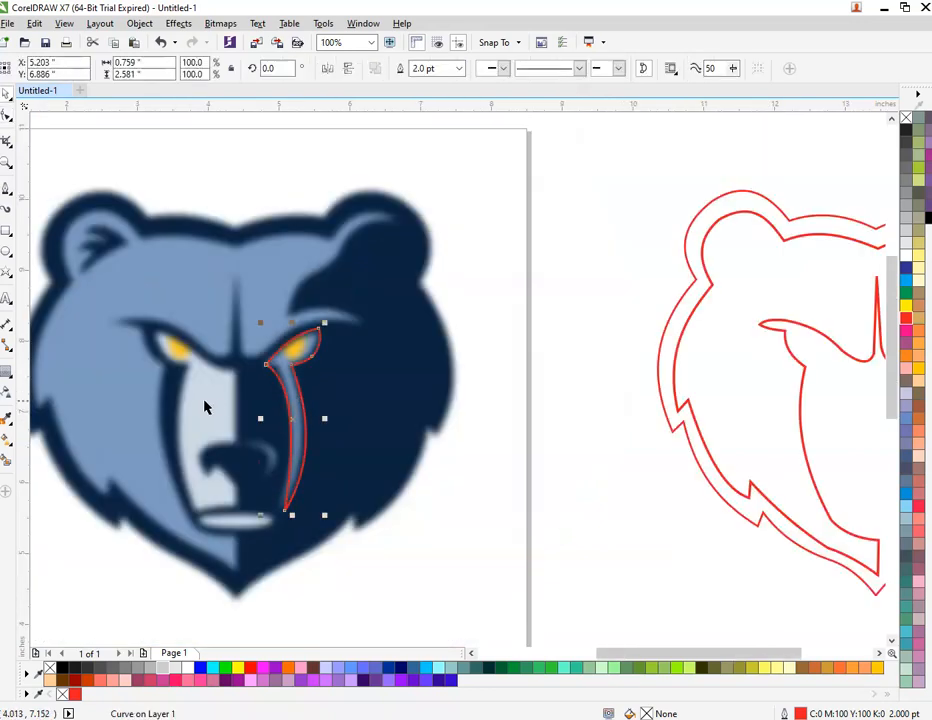
scroll(210, 410, "down", 1)
scroll(235, 421, "up", 2)
scroll(268, 405, "down", 1)
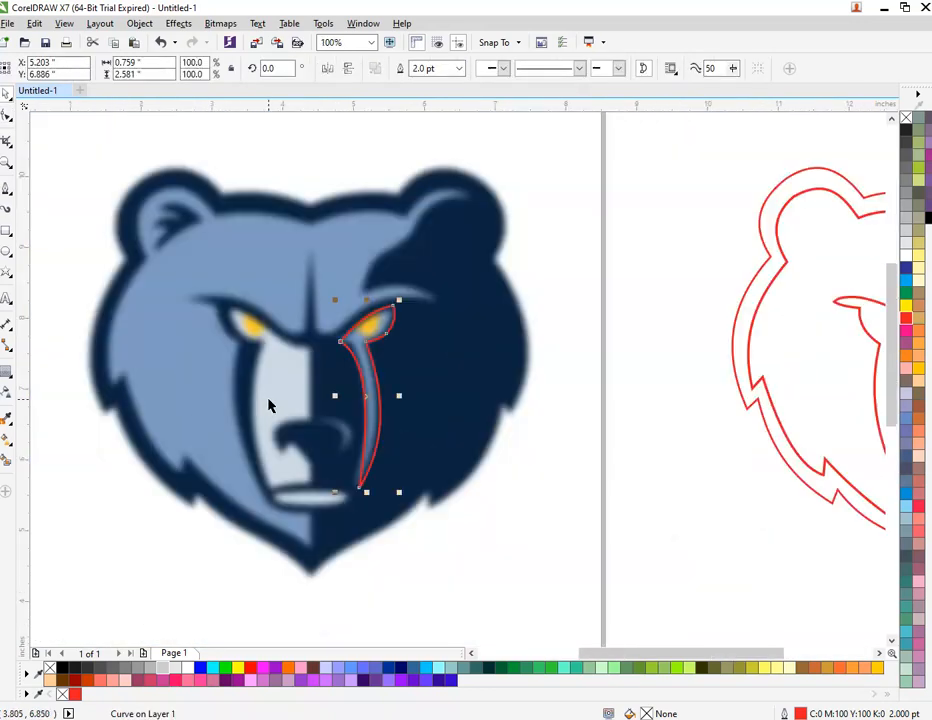
Step: Start a new path at the left eye's corner, across the eye and down the muzzle
left_click(5, 190)
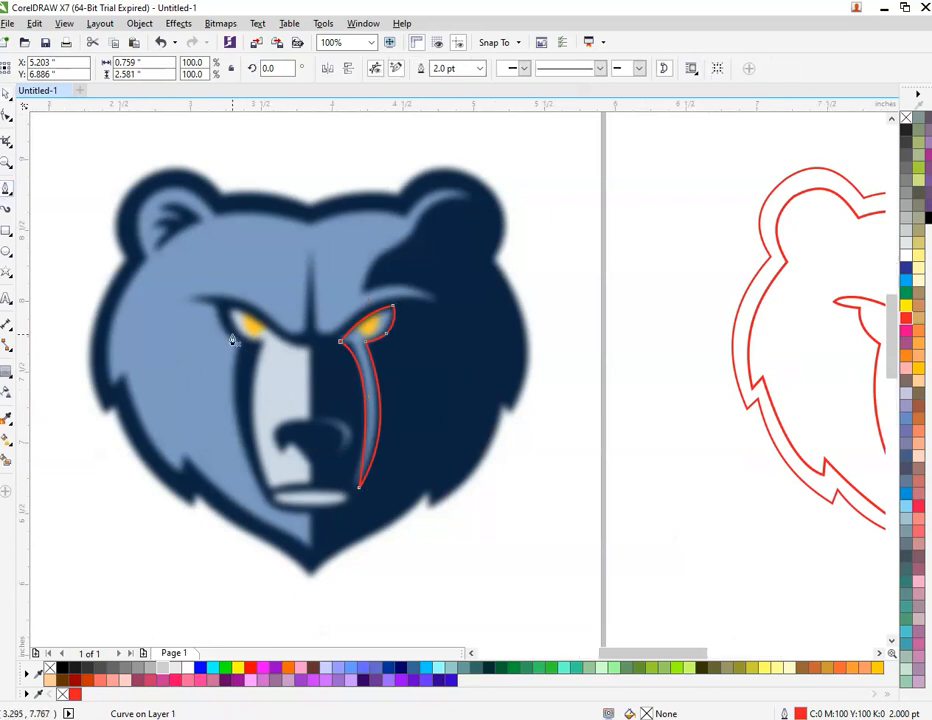
scroll(231, 336, "up", 1)
left_click(293, 349)
scroll(246, 289, "up", 2)
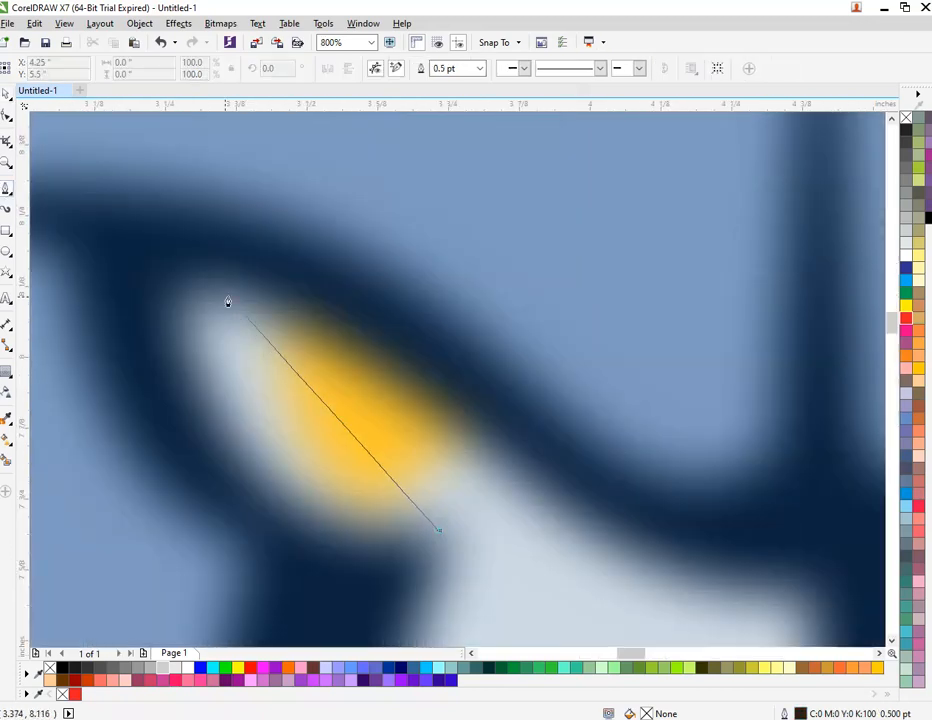
left_click(176, 261)
scroll(530, 485, "down", 2)
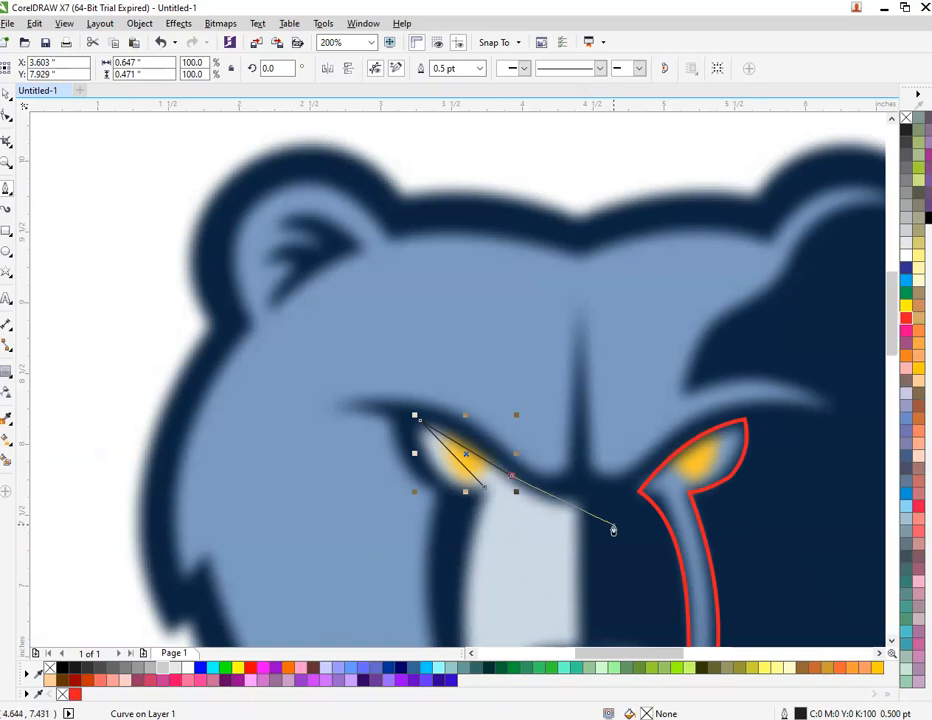
left_click(587, 506)
scroll(589, 503, "down", 2)
scroll(549, 563, "up", 2)
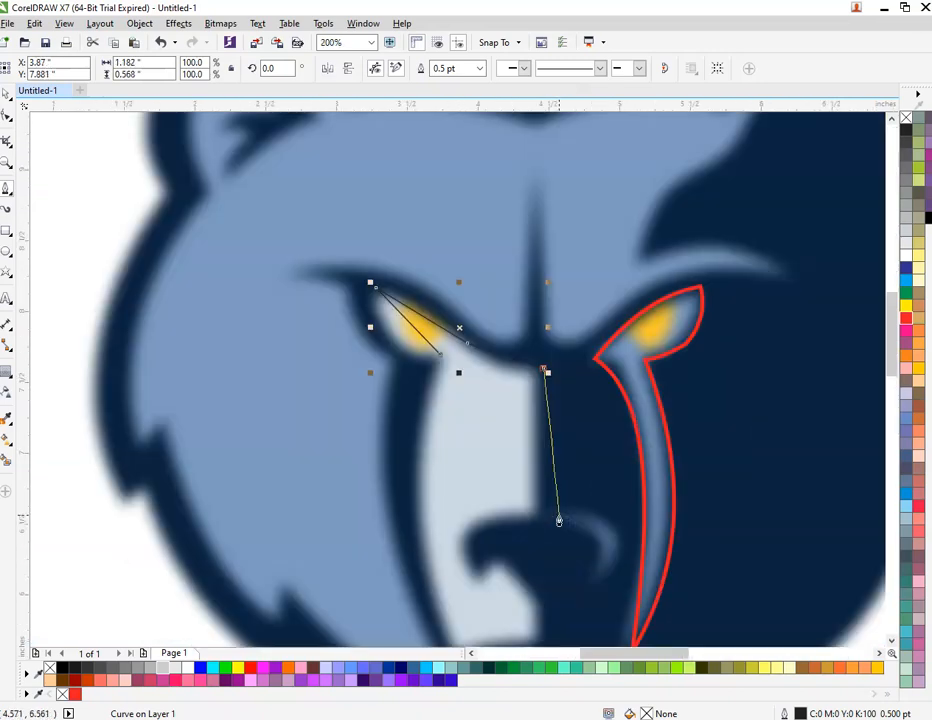
Step: Continue the path around the nose and muzzle bottom, closing it at the start node
left_click(537, 520)
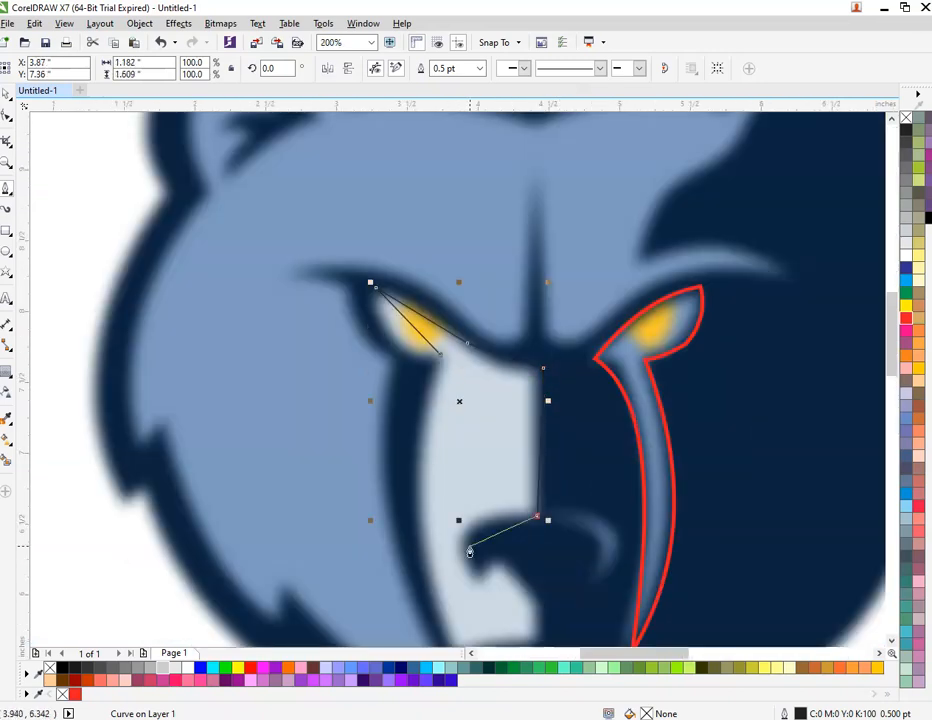
left_click_drag(470, 549, 493, 563)
left_click(494, 561)
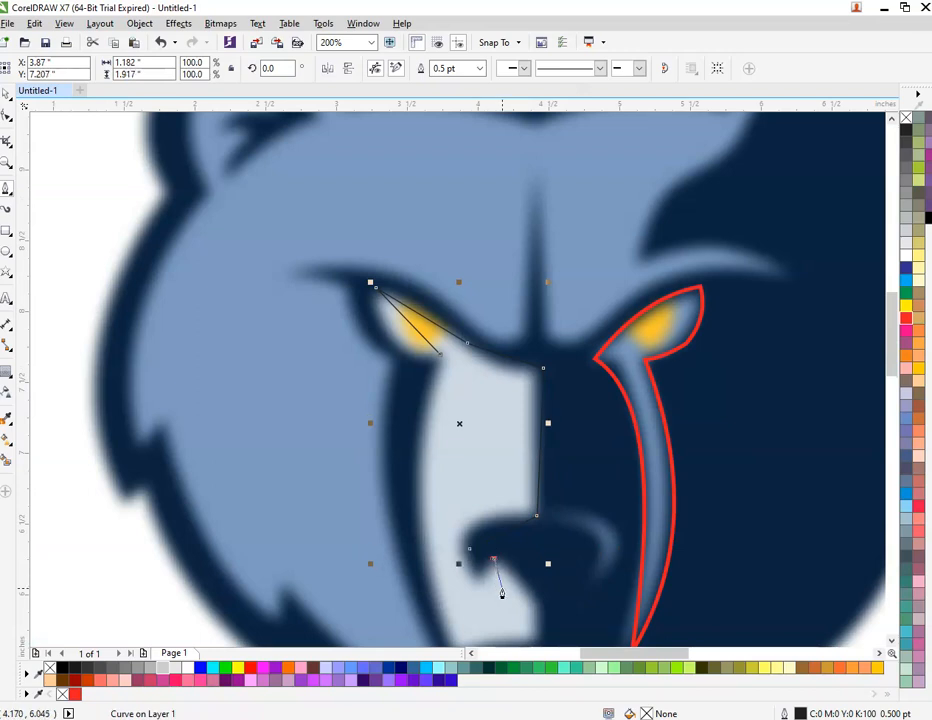
scroll(510, 600, "up", 2)
left_click(613, 624)
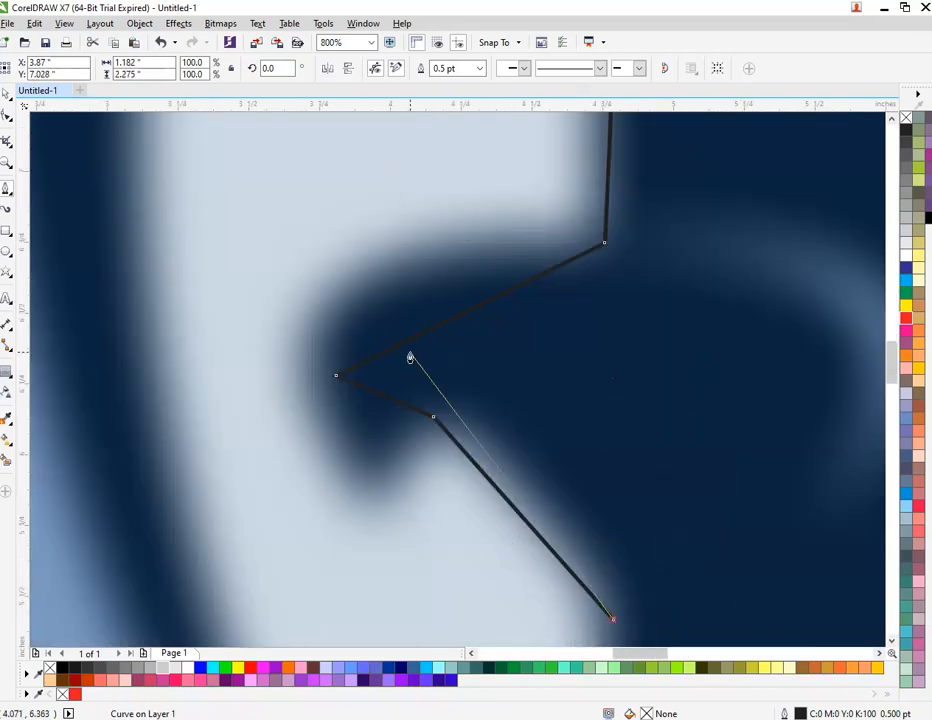
scroll(420, 392, "down", 3)
scroll(440, 420, "up", 1)
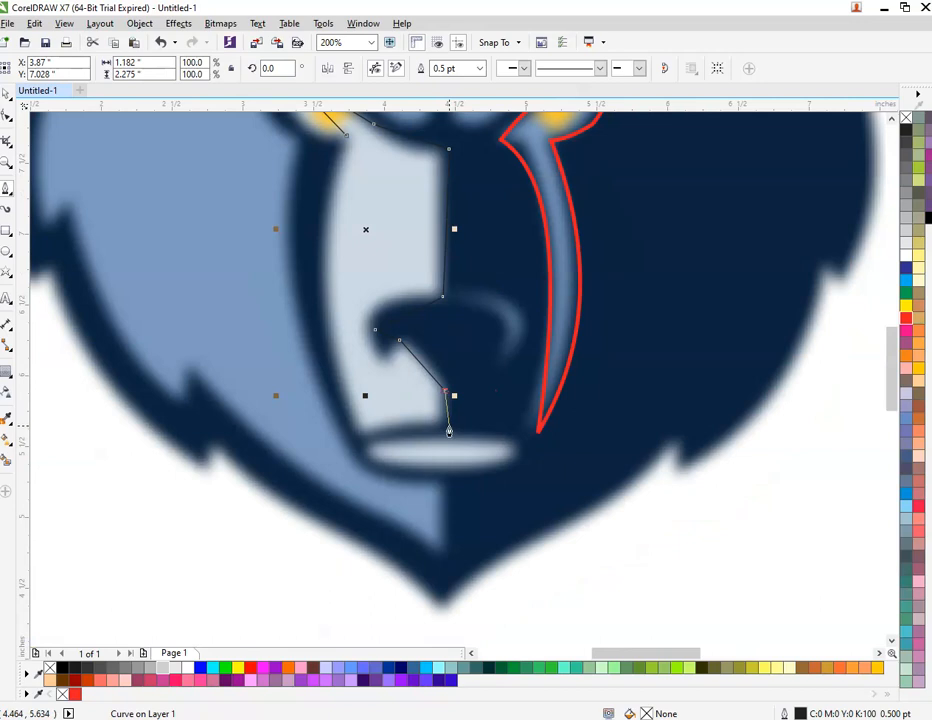
left_click(449, 427)
left_click(360, 437)
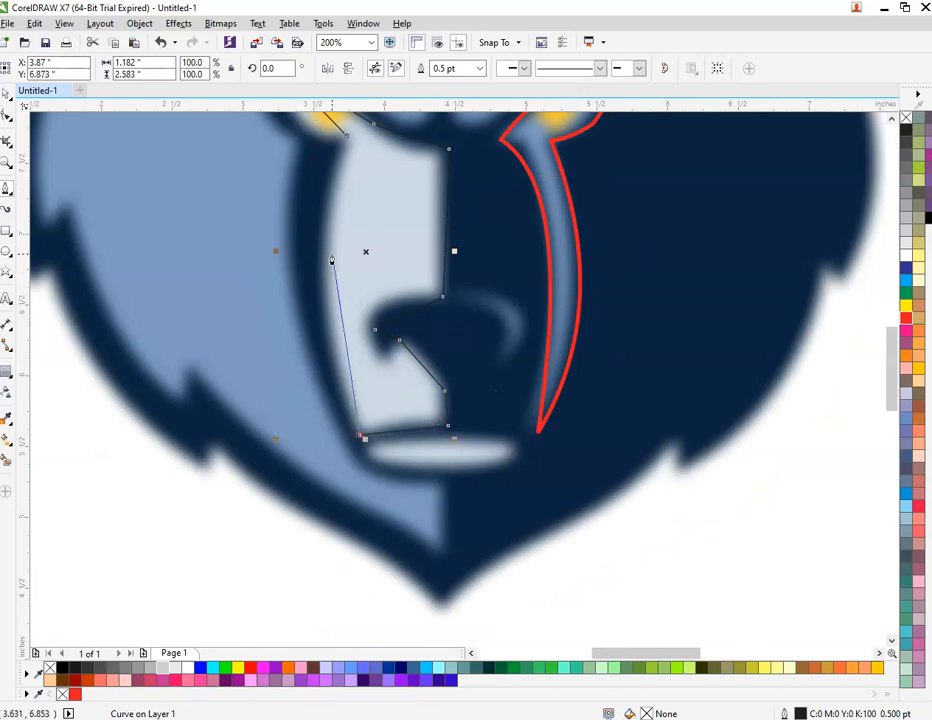
left_click(327, 251)
left_click(342, 144)
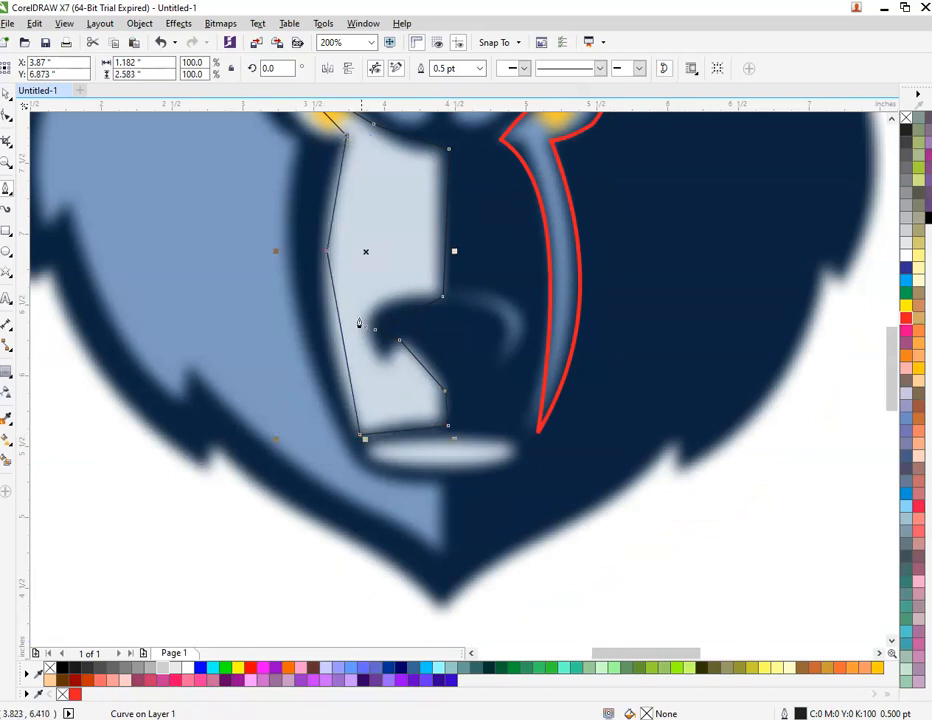
Step: Give the new 11-node shape a red 2 pt outline
scroll(360, 327, "down", 2)
scroll(398, 195, "up", 2)
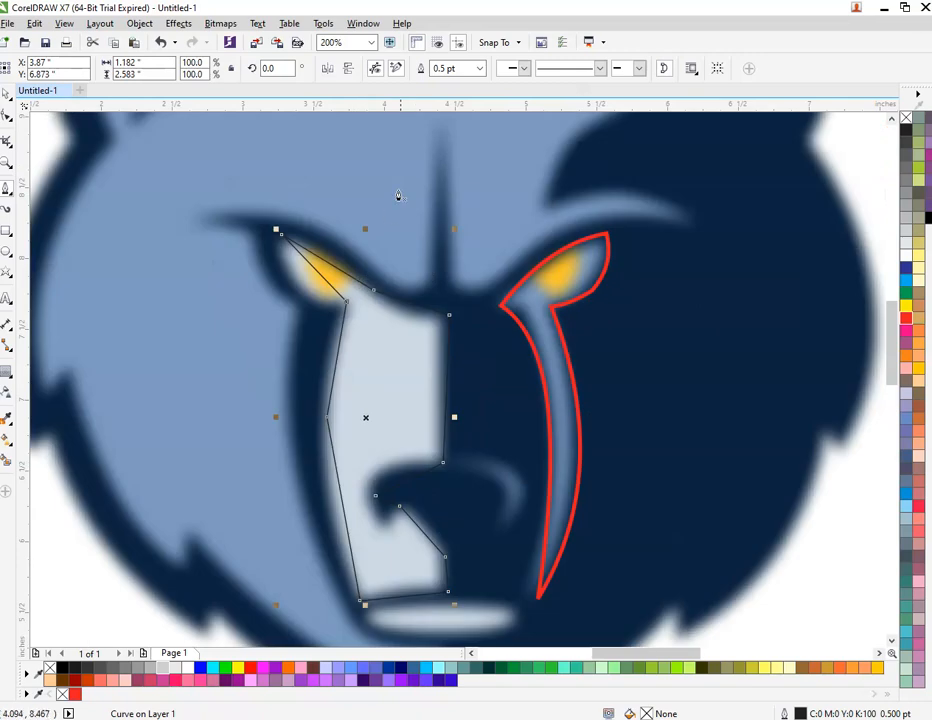
right_click(251, 668)
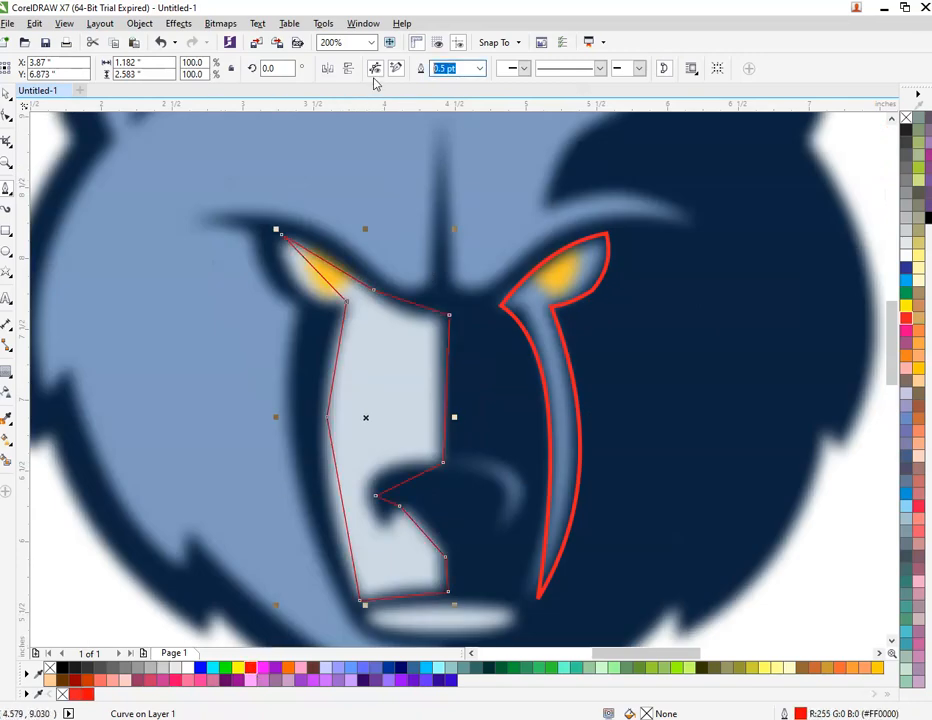
type("2")
key("Return")
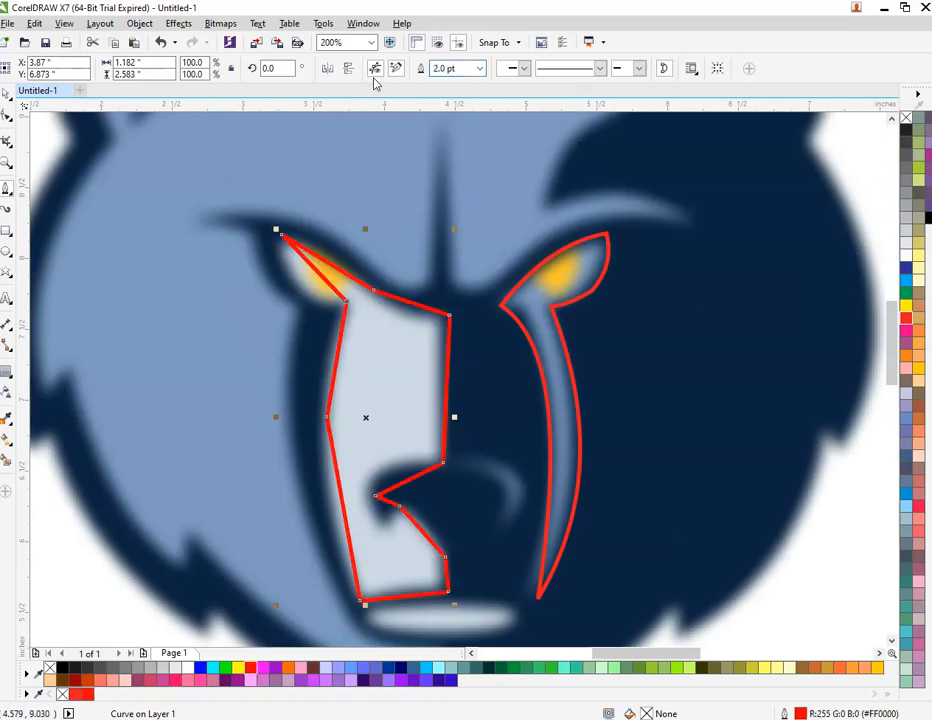
left_click(7, 118)
scroll(225, 198, "down", 1)
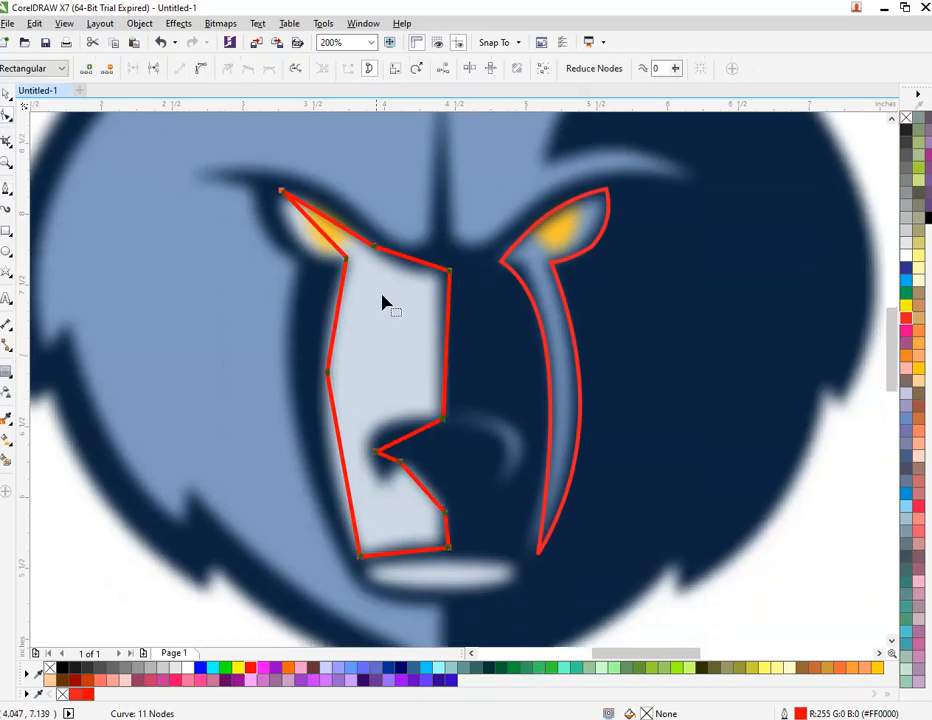
Step: Curve the left eye's outer, top and right edges on the traced shape
scroll(352, 196, "up", 1)
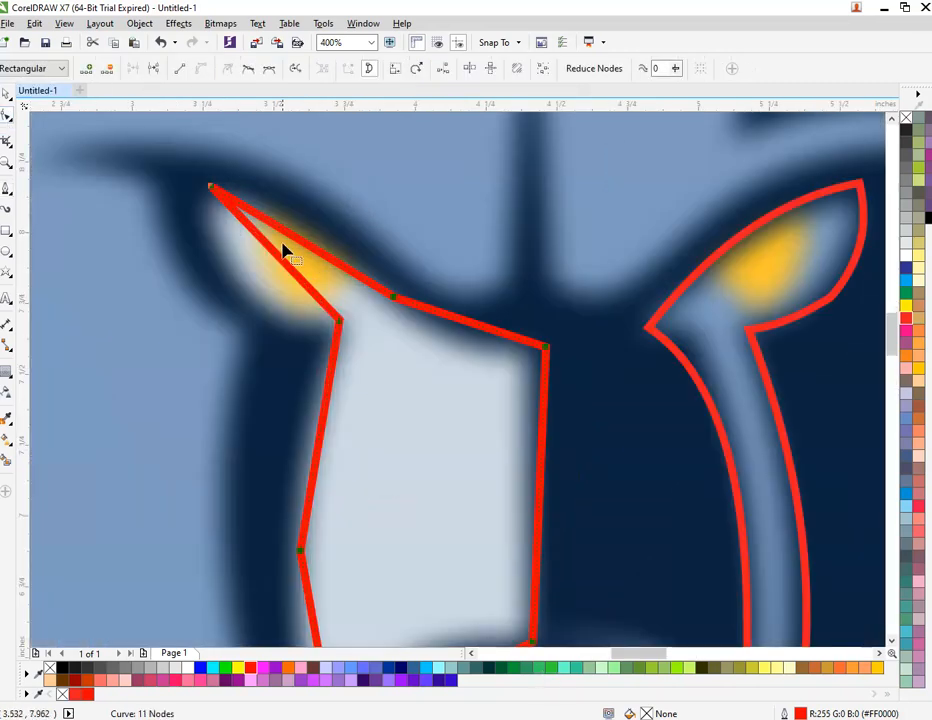
left_click_drag(280, 262, 353, 298)
left_click_drag(472, 330, 468, 341)
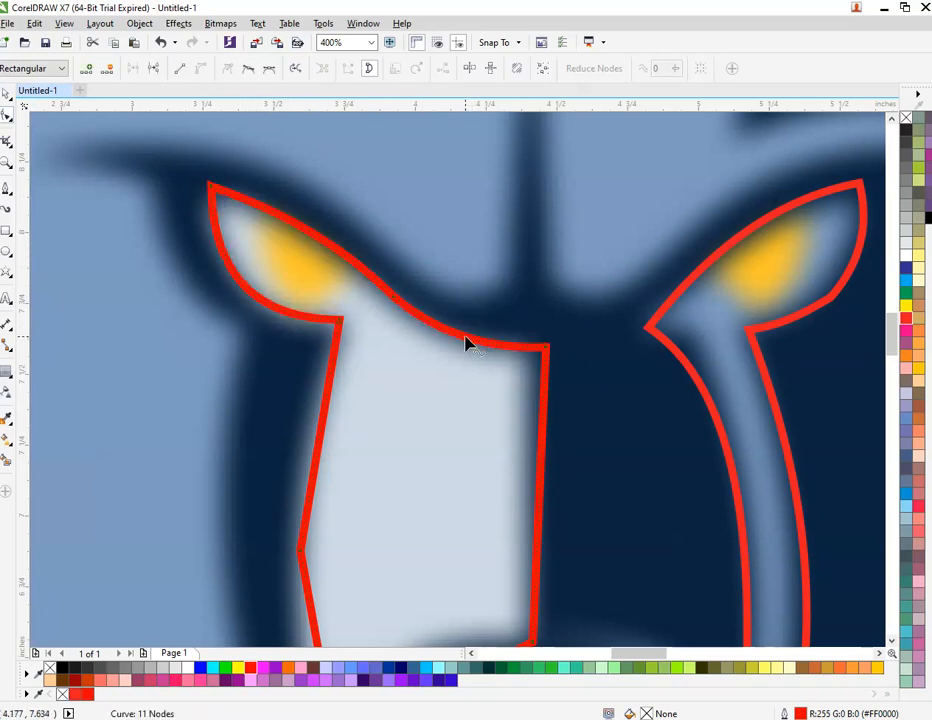
scroll(465, 360, "down", 1)
left_click_drag(505, 432, 497, 405)
scroll(505, 355, "up", 1)
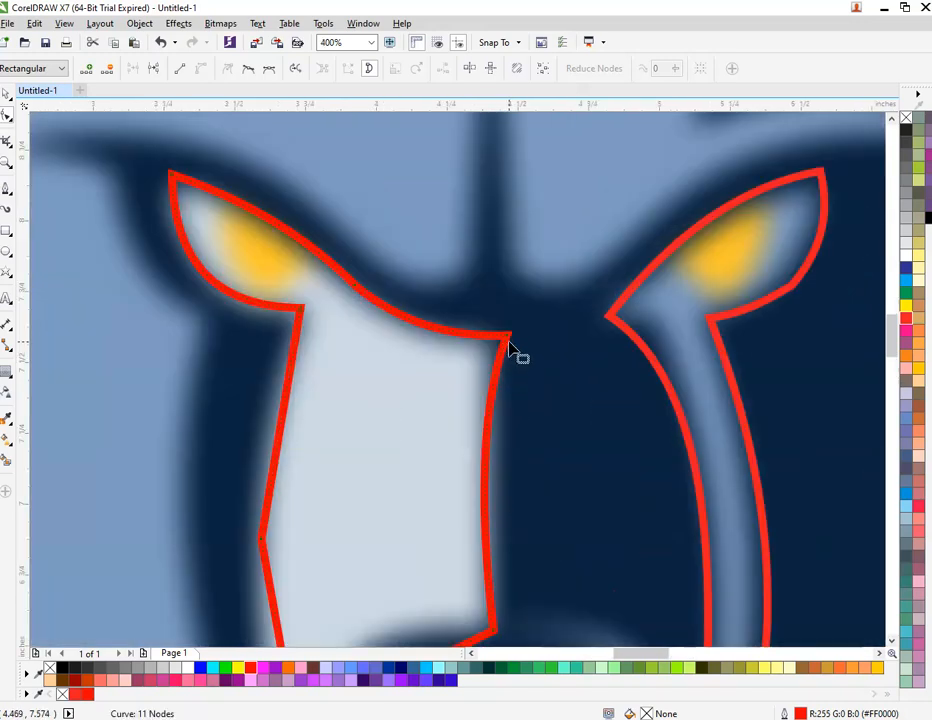
Step: Align the muzzle's top-right corner and right edge with the logo
left_click_drag(512, 339, 497, 336)
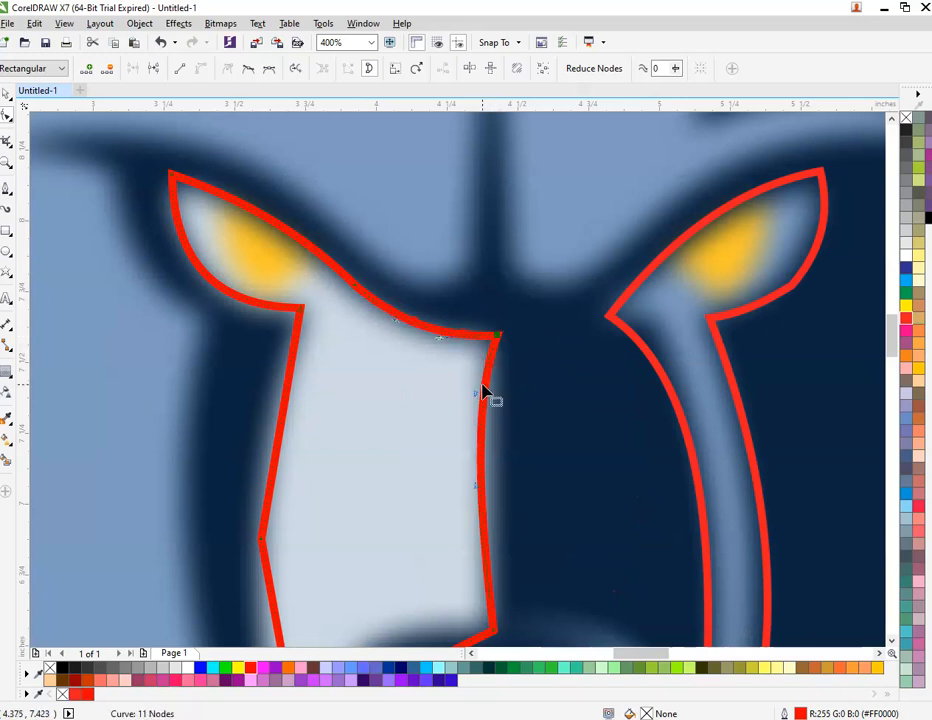
left_click_drag(477, 400, 500, 412)
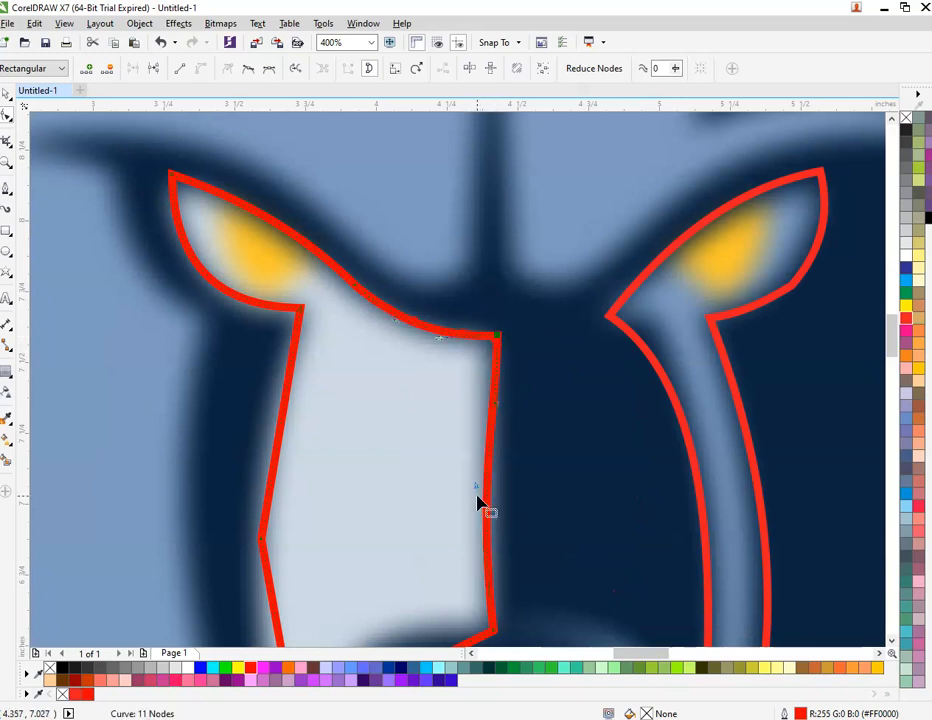
left_click_drag(478, 492, 489, 493)
scroll(489, 493, "down", 2)
scroll(483, 548, "up", 2)
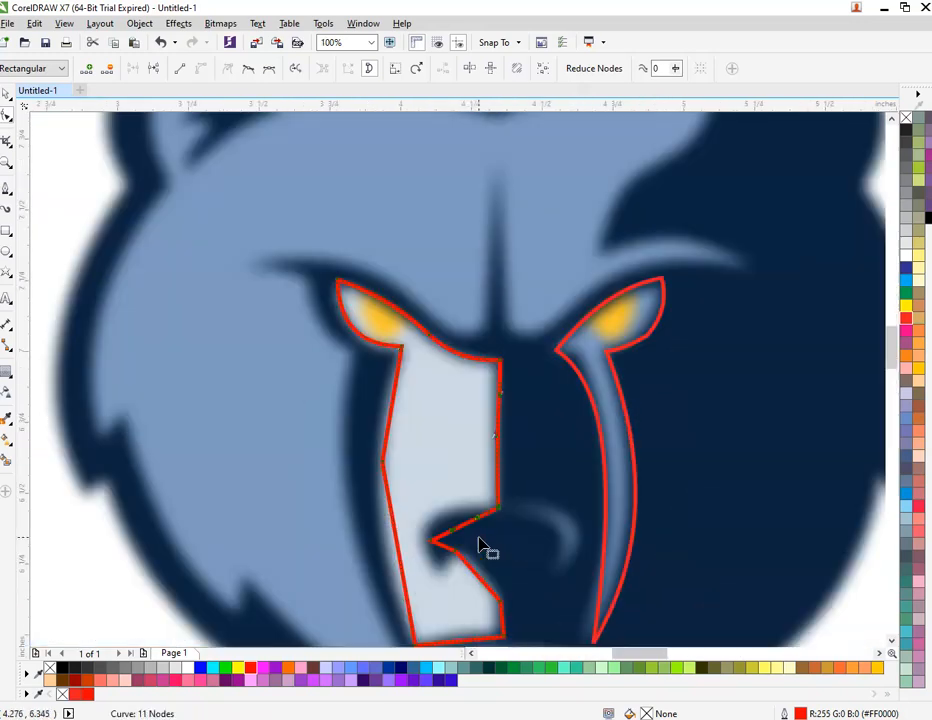
Step: Bend the notch segments so they follow the bear's nose
left_click(420, 507)
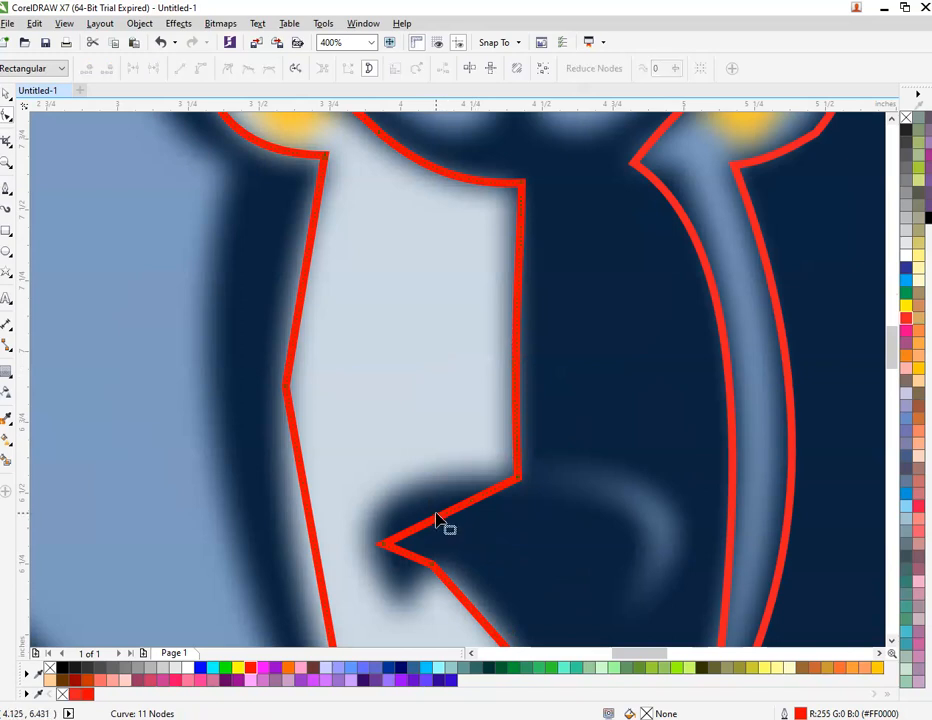
left_click_drag(443, 518, 416, 501)
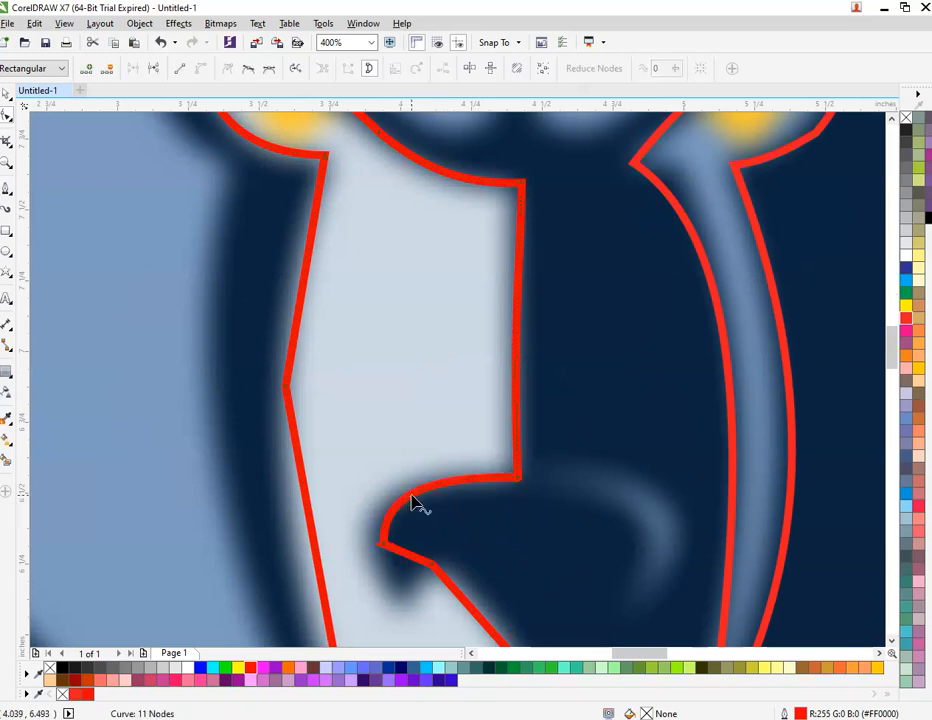
scroll(416, 501, "down", 1)
scroll(414, 553, "up", 1)
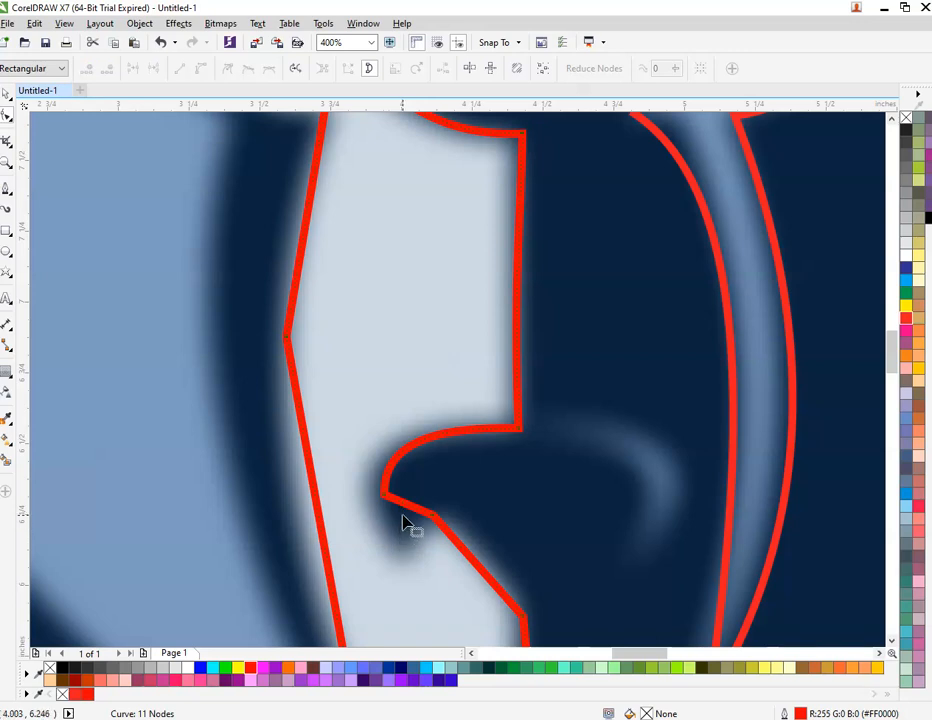
left_click_drag(410, 512, 480, 542)
scroll(418, 490, "down", 2)
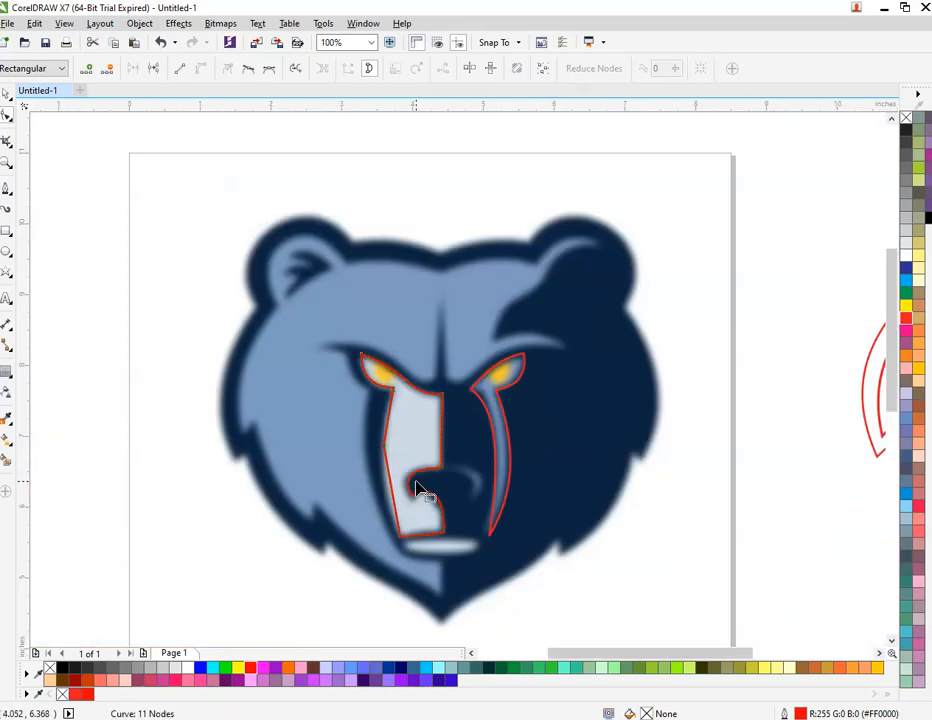
scroll(418, 490, "up", 1)
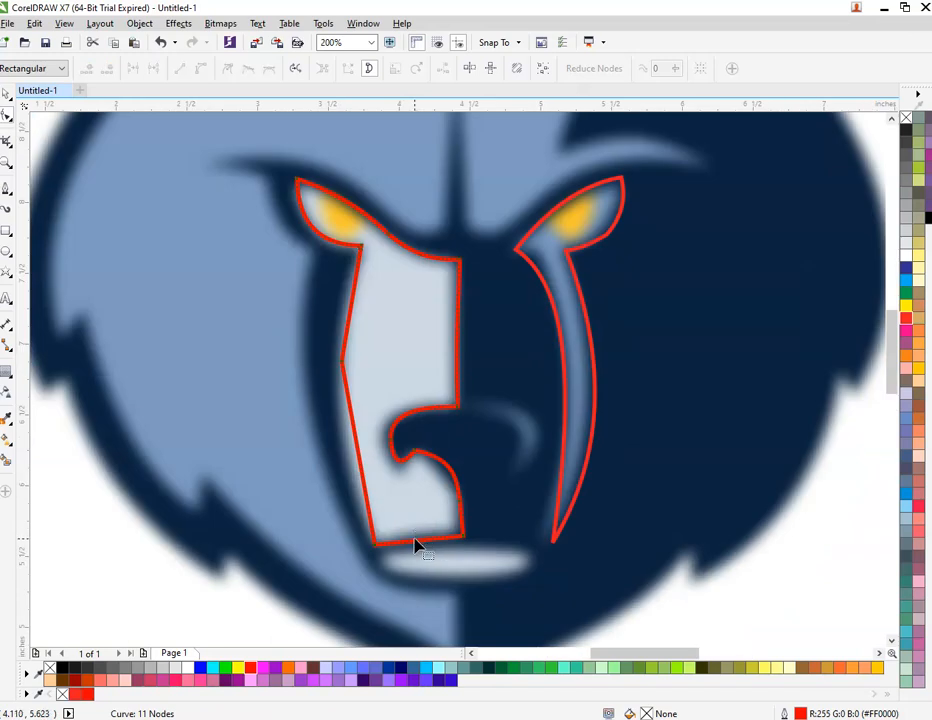
scroll(416, 542, "up", 2)
Step: Adjust the muzzle's bottom edge and bow its left edge to match the logo
left_click_drag(418, 553, 406, 533)
scroll(406, 533, "down", 2)
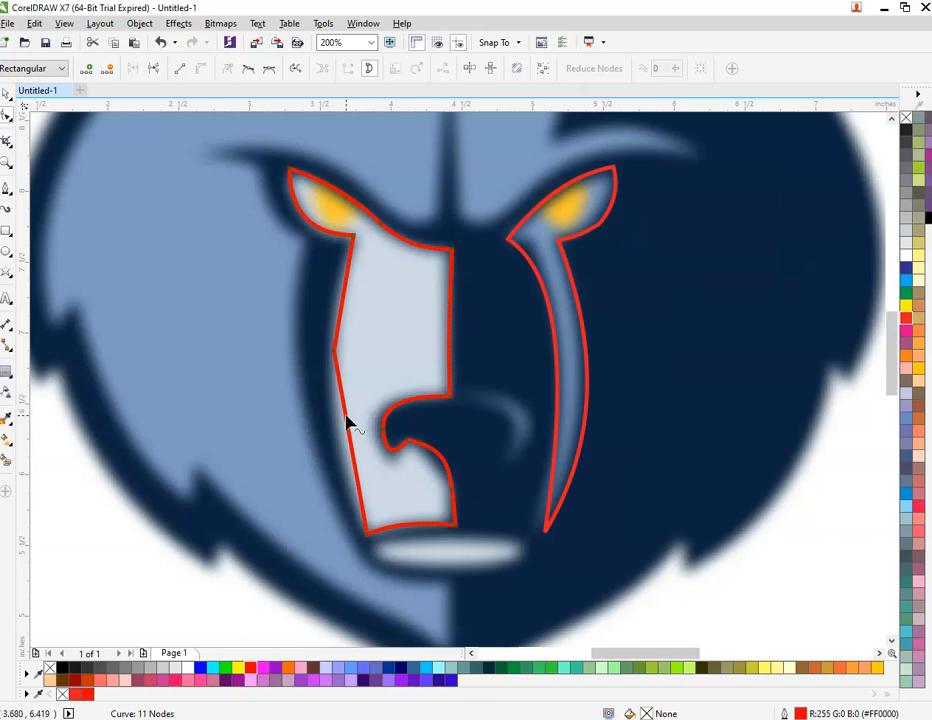
mouse_move(346, 422)
left_mouse_down()
mouse_move(333, 431)
mouse_move(343, 392)
left_mouse_up()
scroll(357, 273, "up", 1)
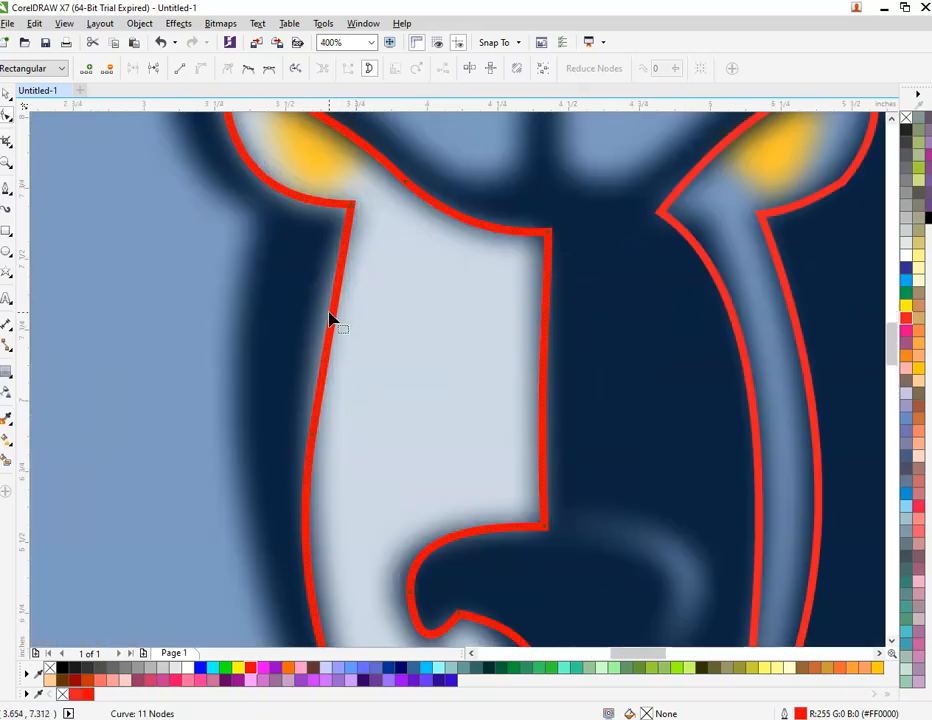
left_click_drag(333, 324, 314, 322)
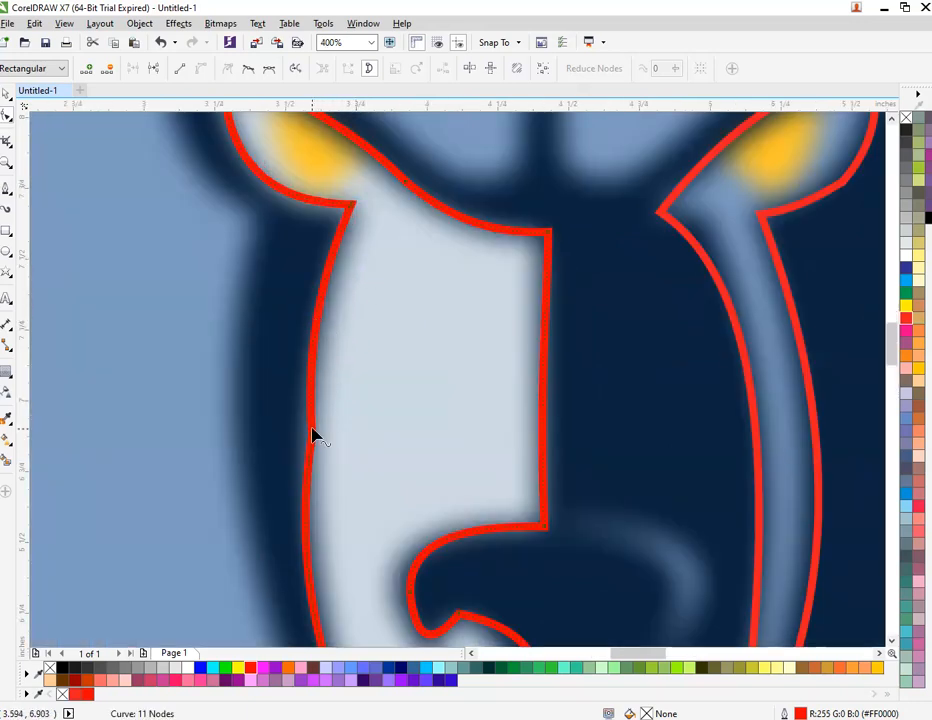
left_click_drag(313, 440, 304, 439)
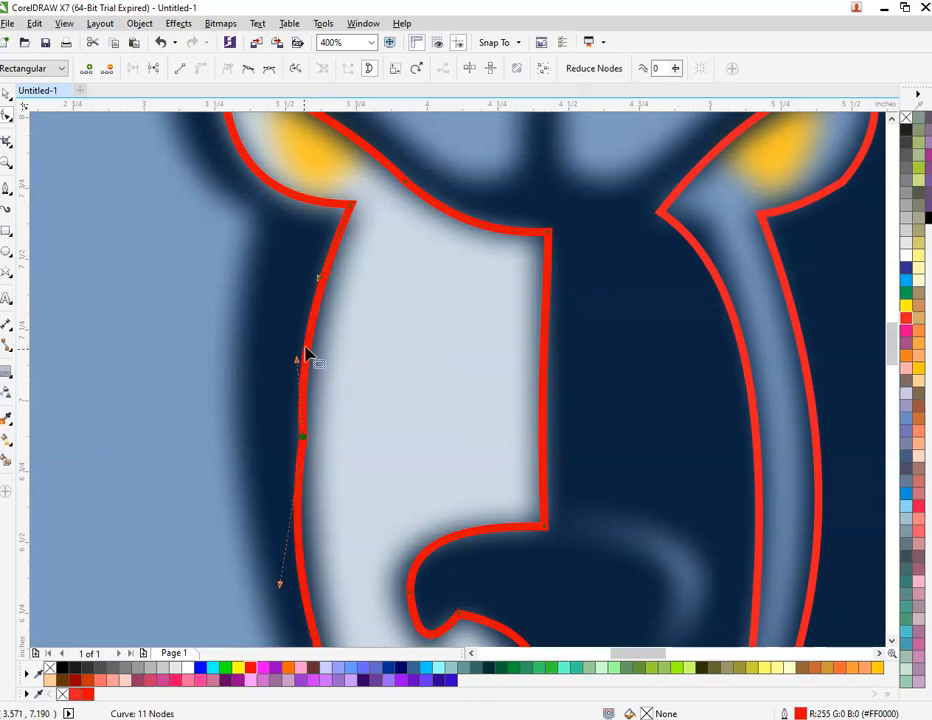
left_click_drag(300, 365, 314, 366)
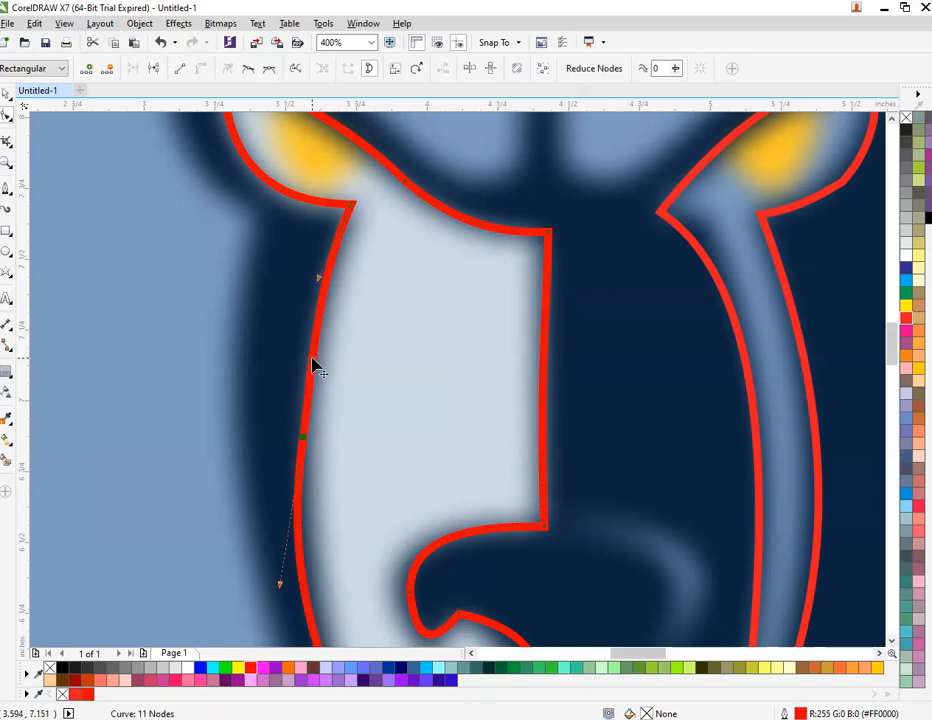
scroll(312, 368, "down", 2)
key("space")
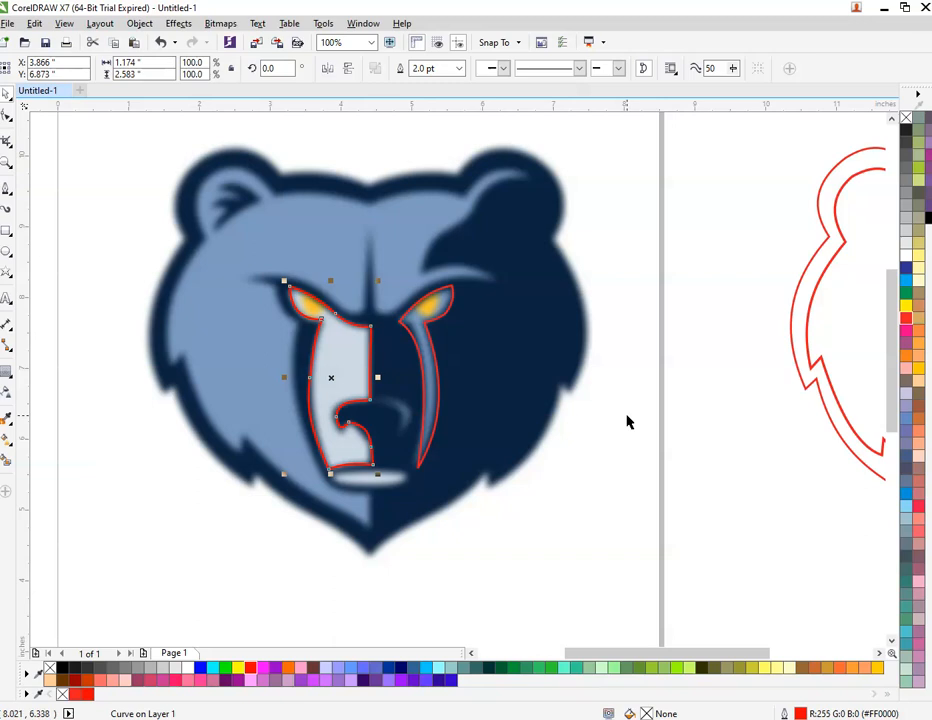
Step: Select both traced muzzle and eye-stripe curves and drag them into the red outline bear
left_click(627, 421)
left_click(327, 381)
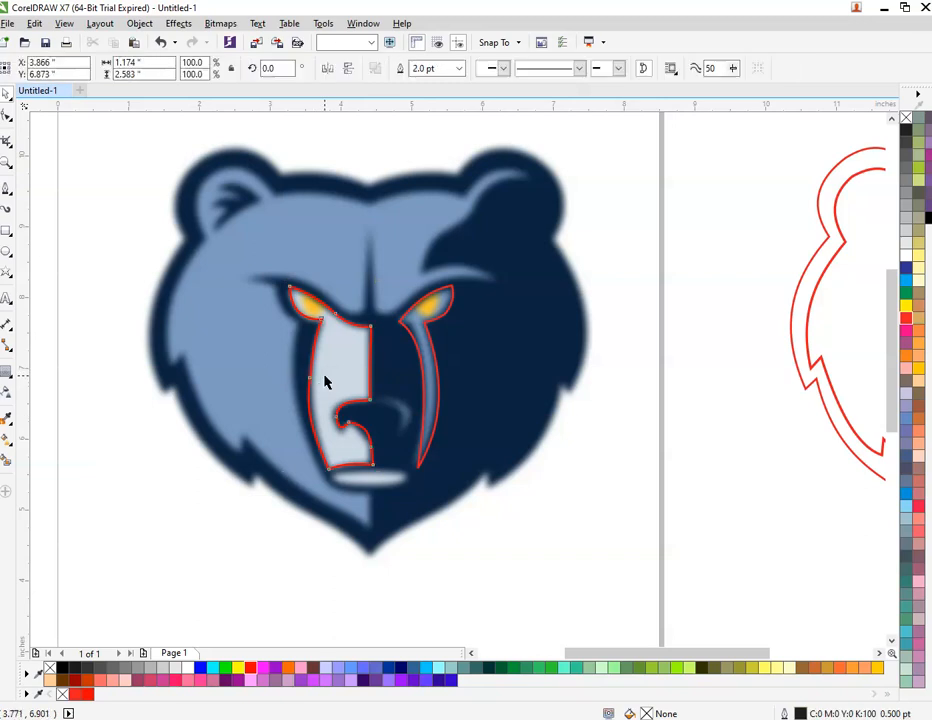
left_click(430, 393, "shift")
scroll(345, 404, "down", 2)
scroll(348, 404, "up", 1)
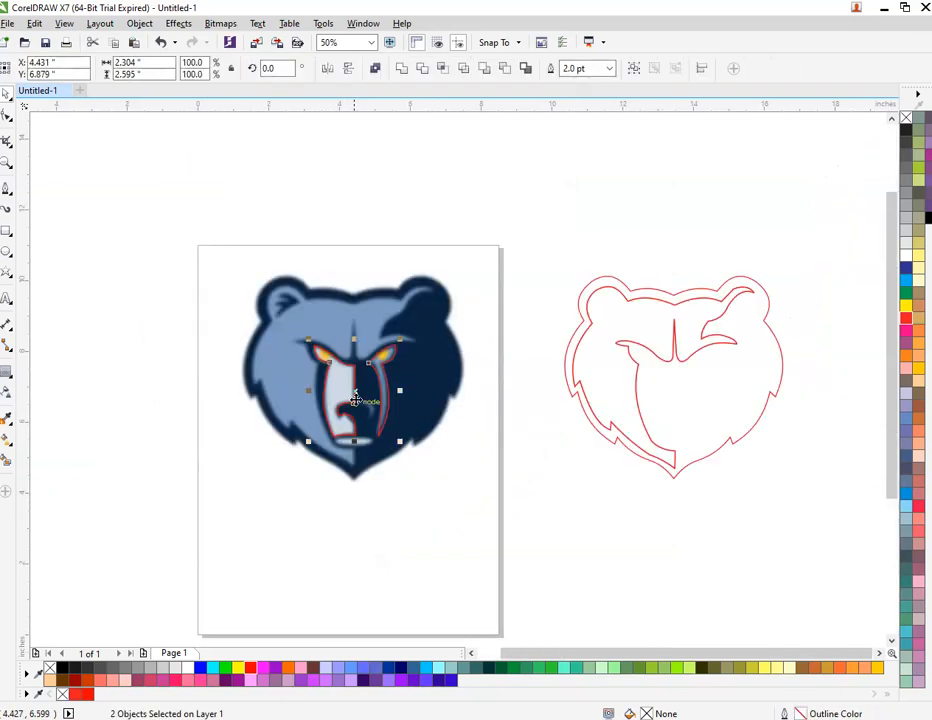
left_click_drag(356, 393, 673, 409)
left_click(722, 391)
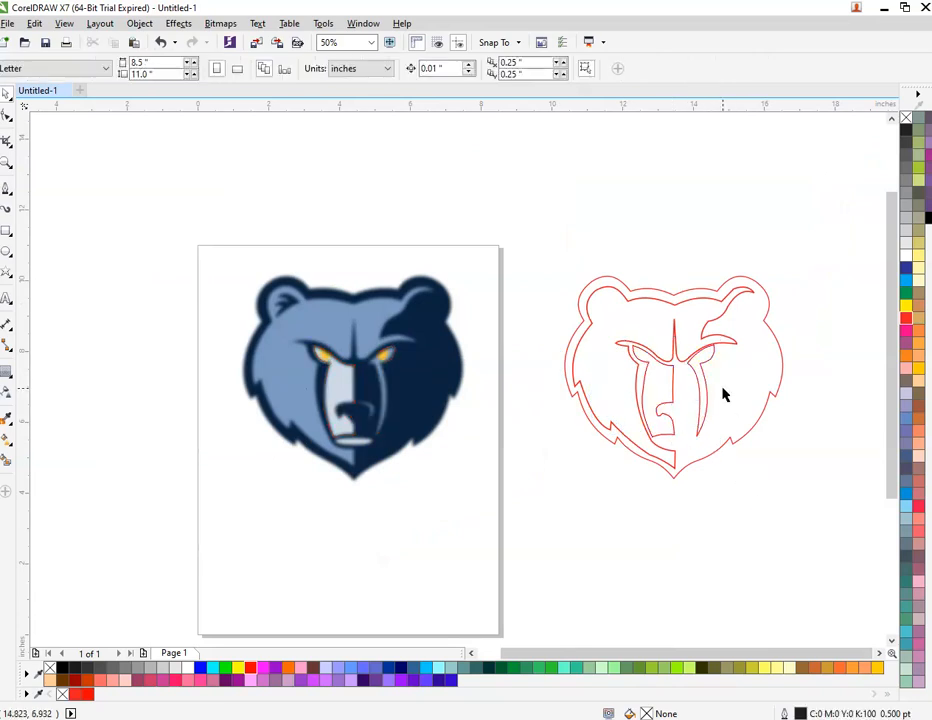
Step: Nudge the eye-stripe curve slightly left and down into alignment
scroll(697, 350, "up", 1)
left_click(697, 331)
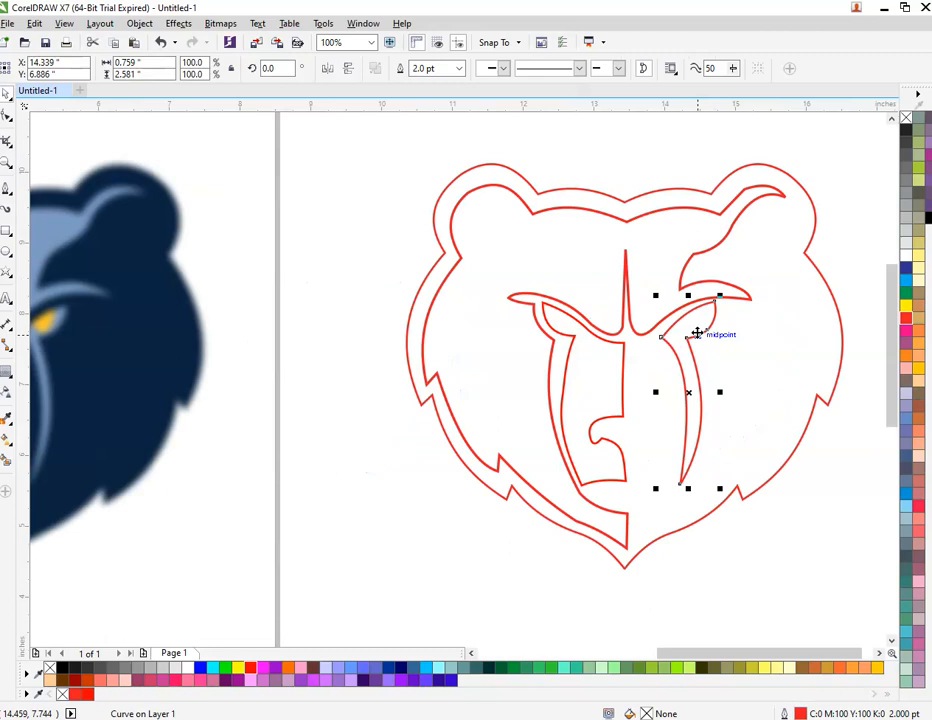
key("Left")
key("Down")
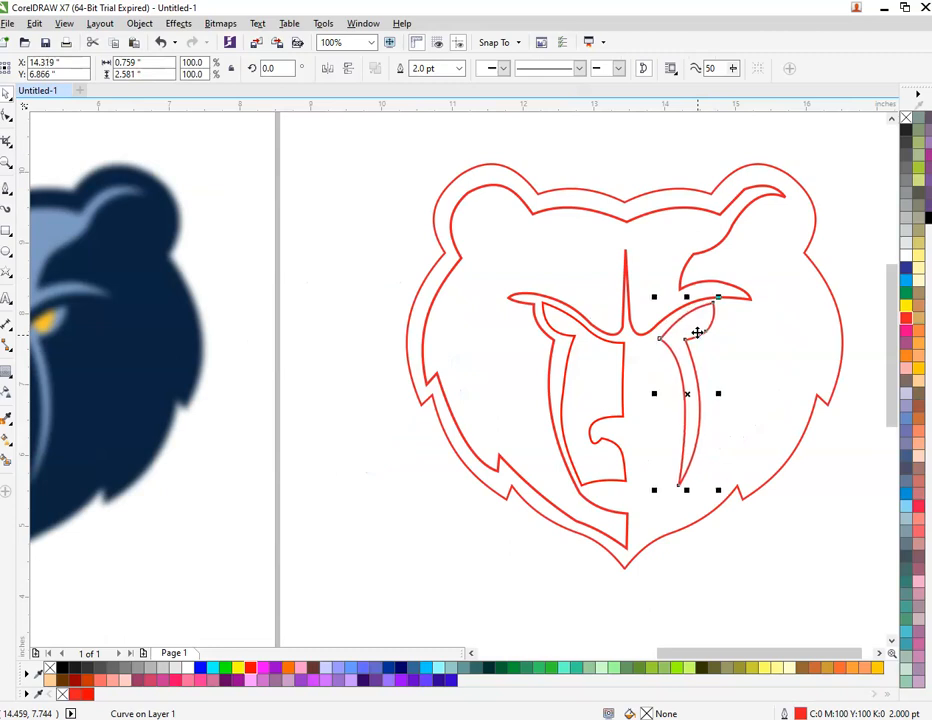
scroll(682, 343, "down", 1)
scroll(330, 352, "up", 2)
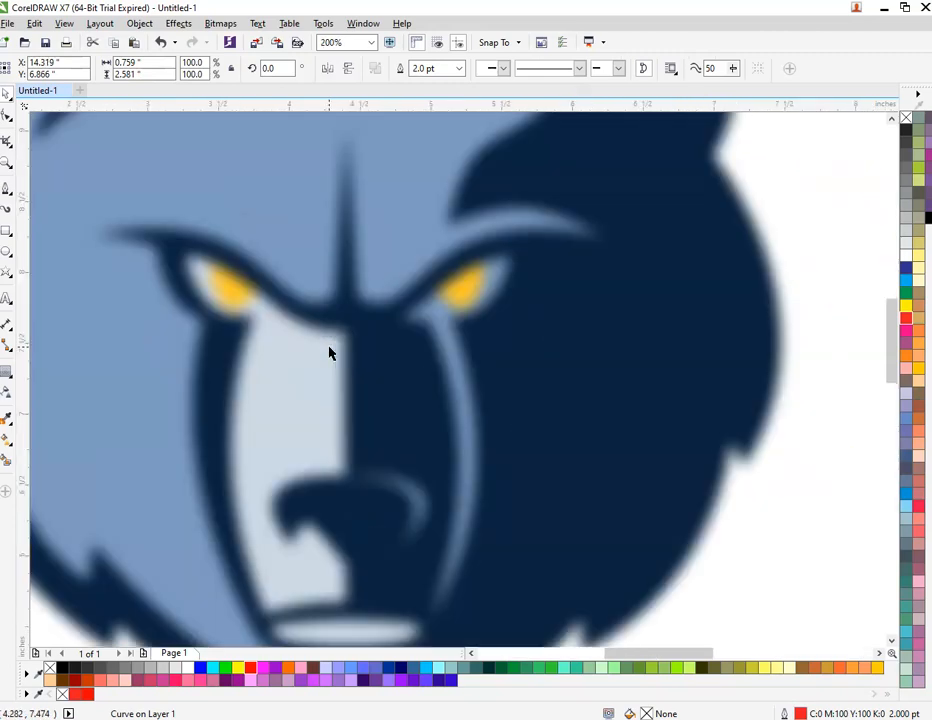
Step: Trace a triangle beside the nose and give it a red 2 pt outline
scroll(360, 488, "up", 1)
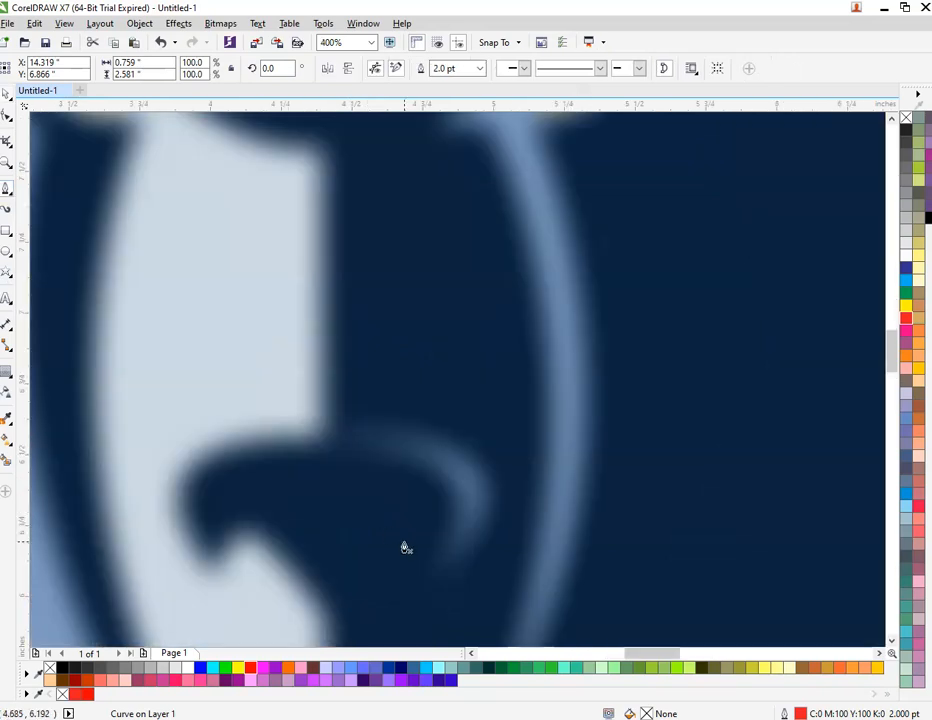
left_click(437, 567)
left_click(361, 435)
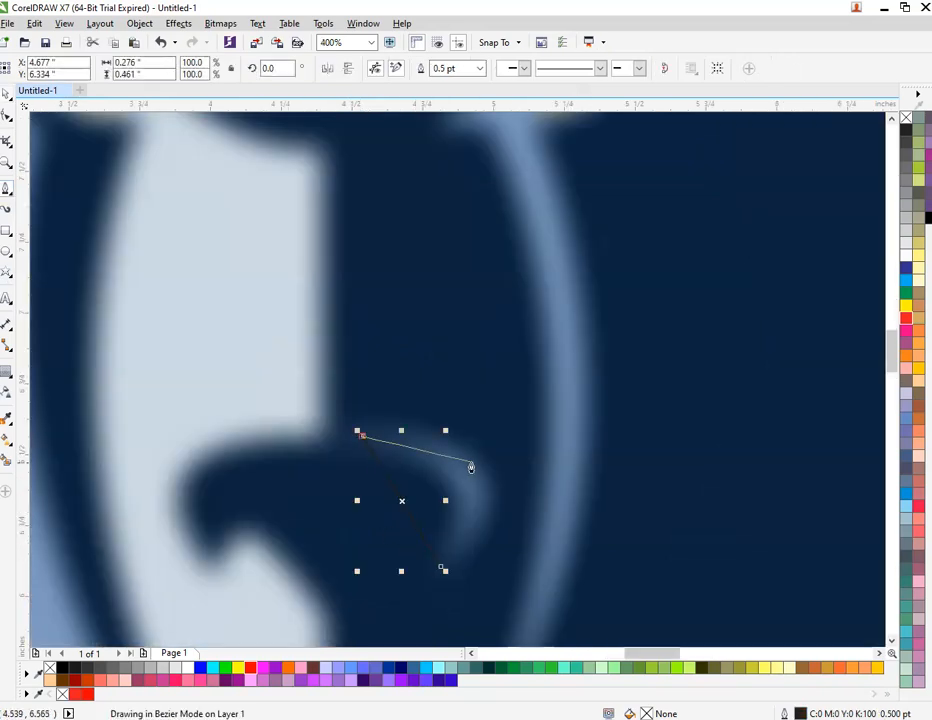
left_click(488, 466)
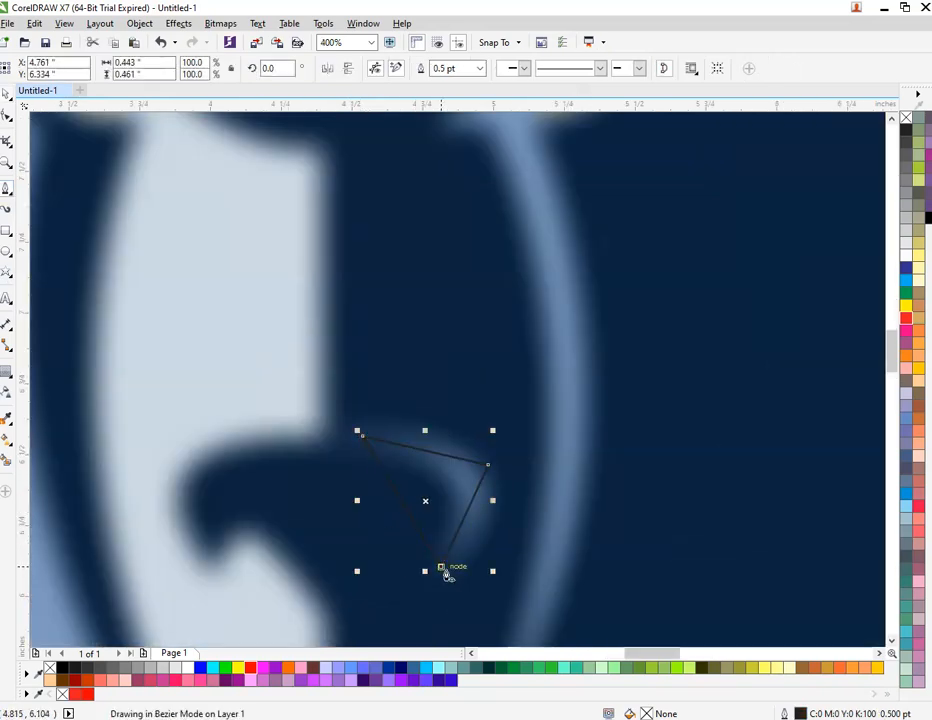
left_click(440, 567)
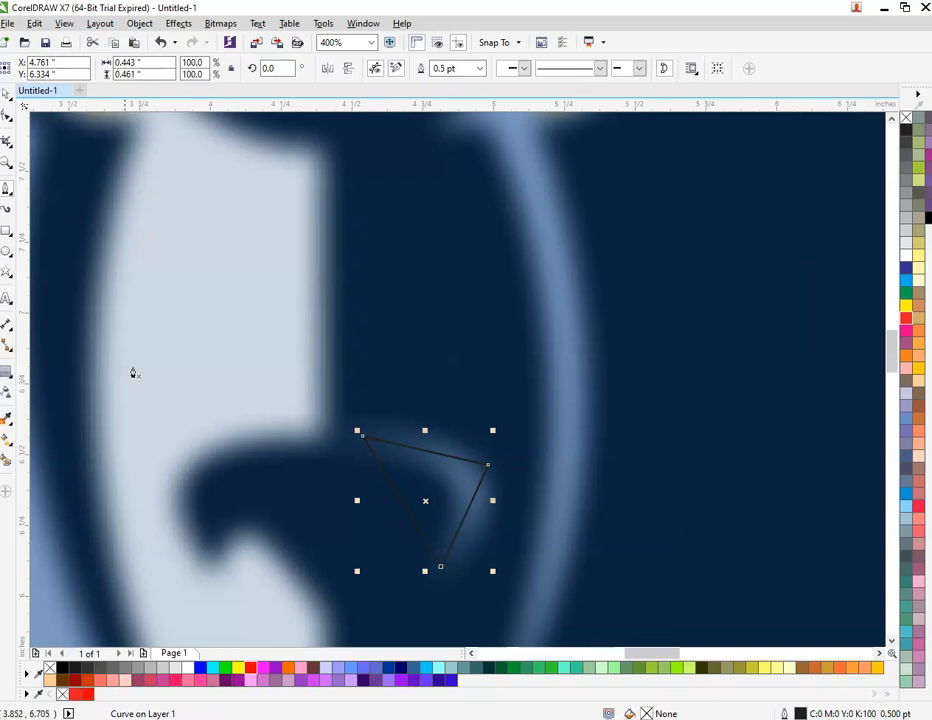
right_click(88, 694)
left_click(458, 68)
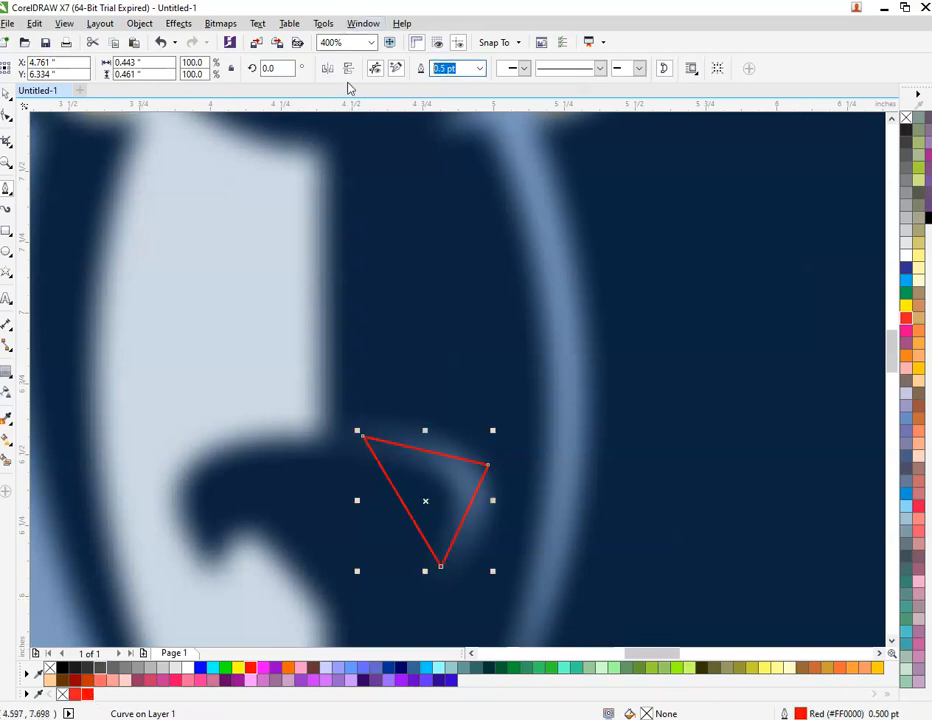
type("2")
key("Return")
Step: Convert the triangle's sides to curves and bend them into a crescent
left_click(7, 115)
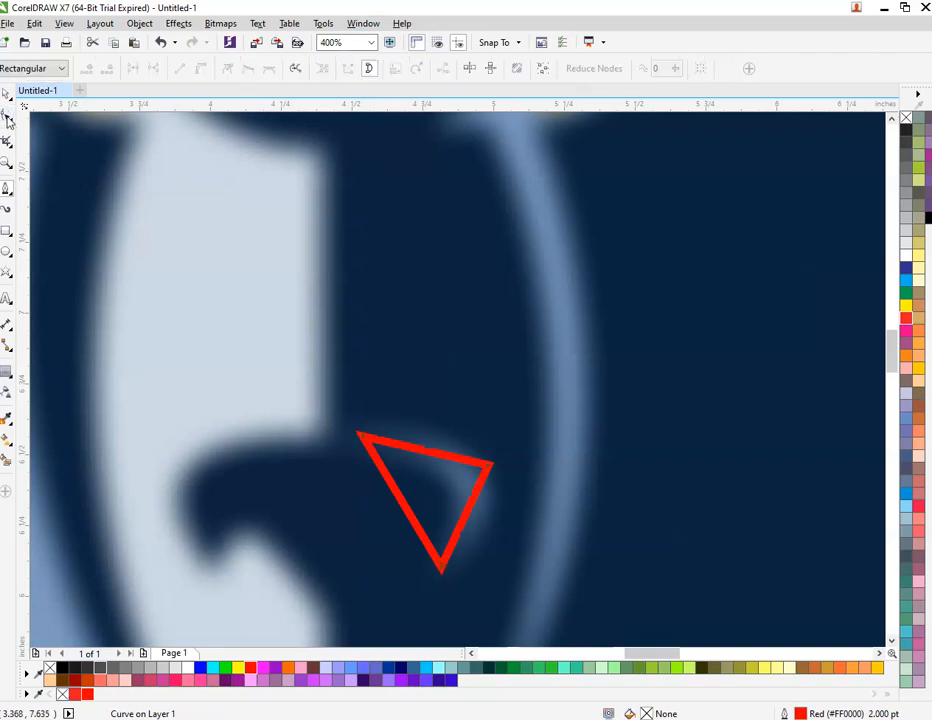
left_click_drag(272, 322, 566, 634)
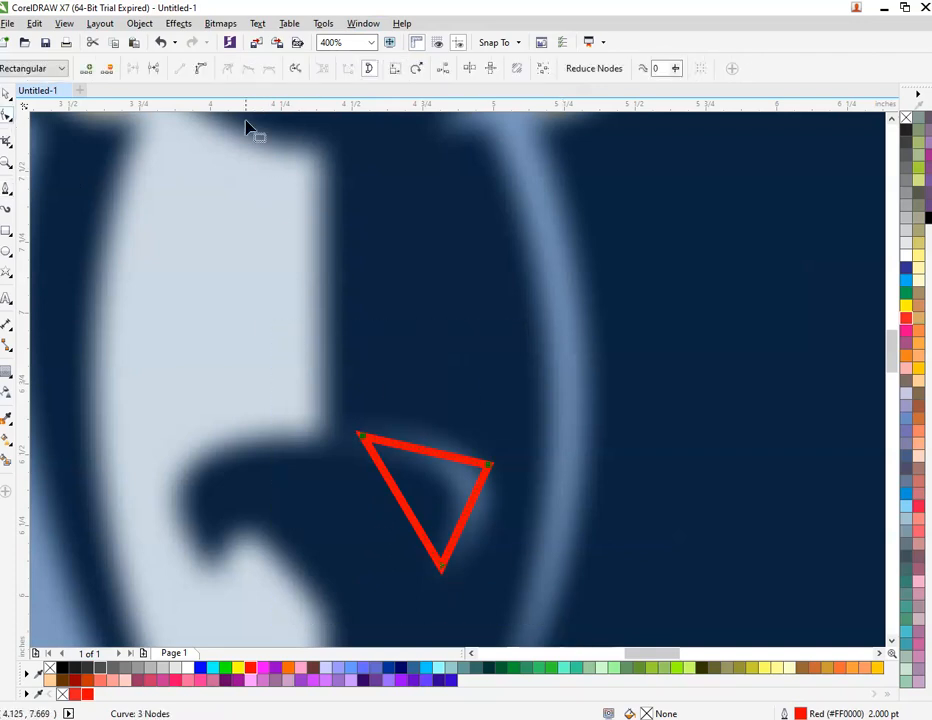
left_click(203, 66)
left_click_drag(431, 457, 440, 428)
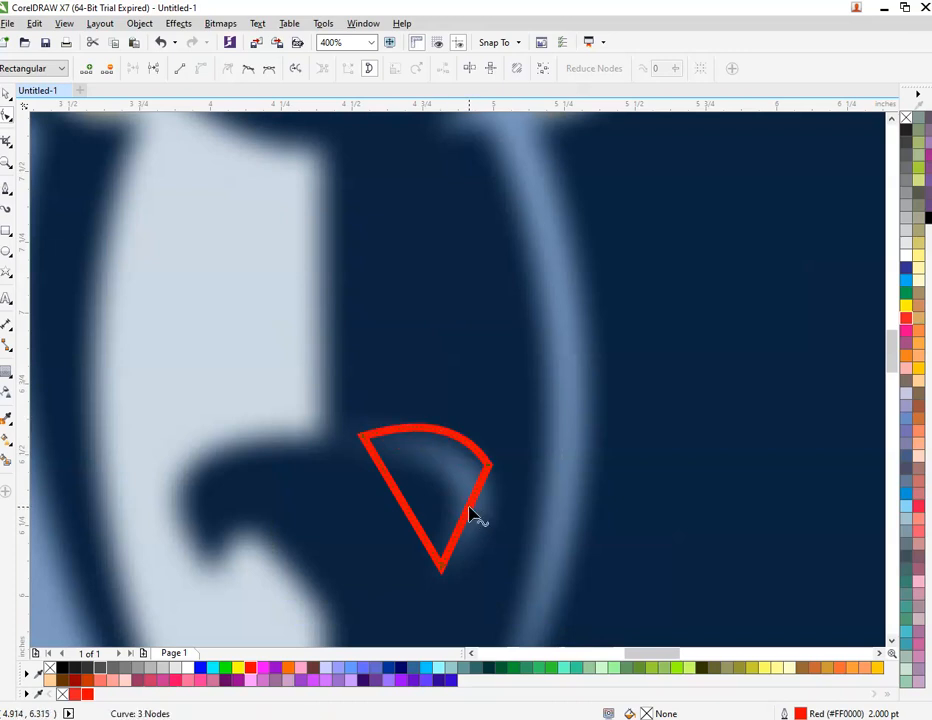
left_click_drag(470, 515, 501, 543)
left_click_drag(406, 510, 453, 487)
Step: Delete the crescent's extra node and reshape its right side and lower tip
scroll(453, 487, "down", 1)
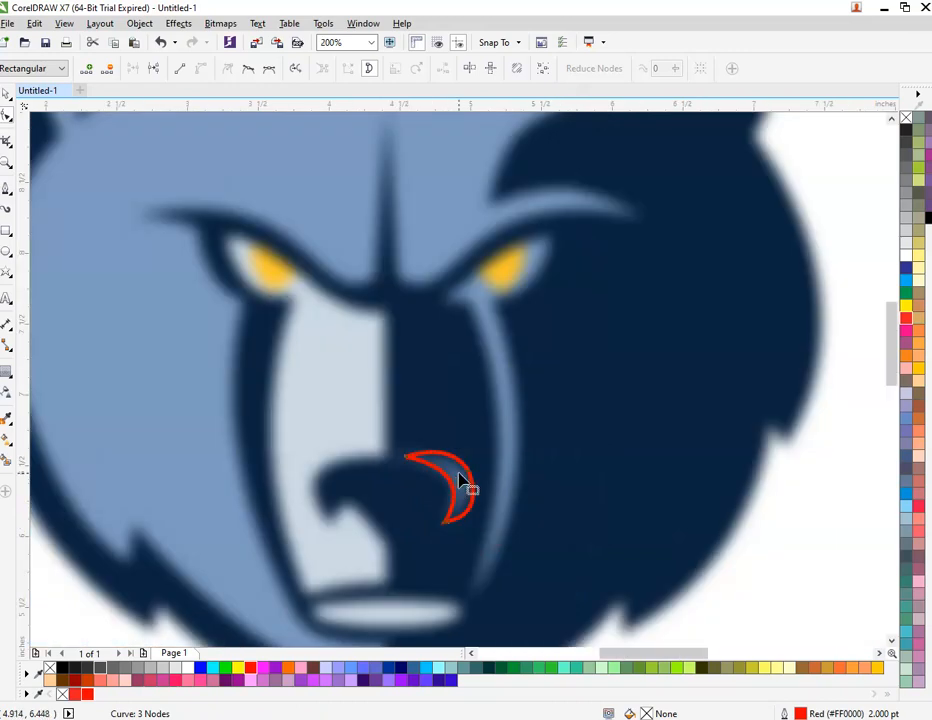
scroll(460, 481, "up", 1)
left_click(468, 508)
key("Delete")
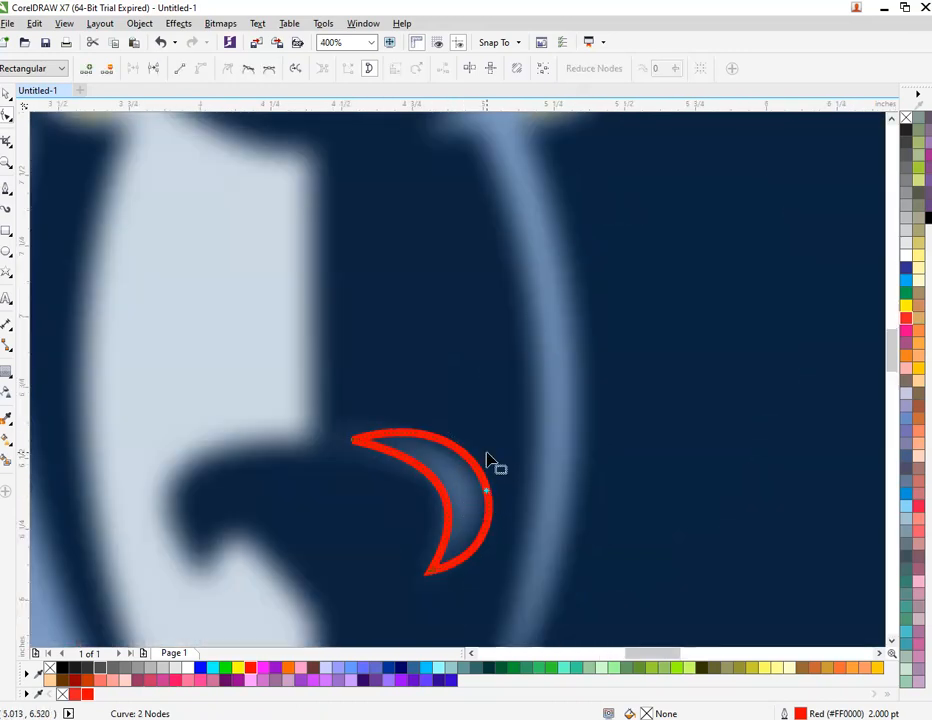
left_click(384, 450)
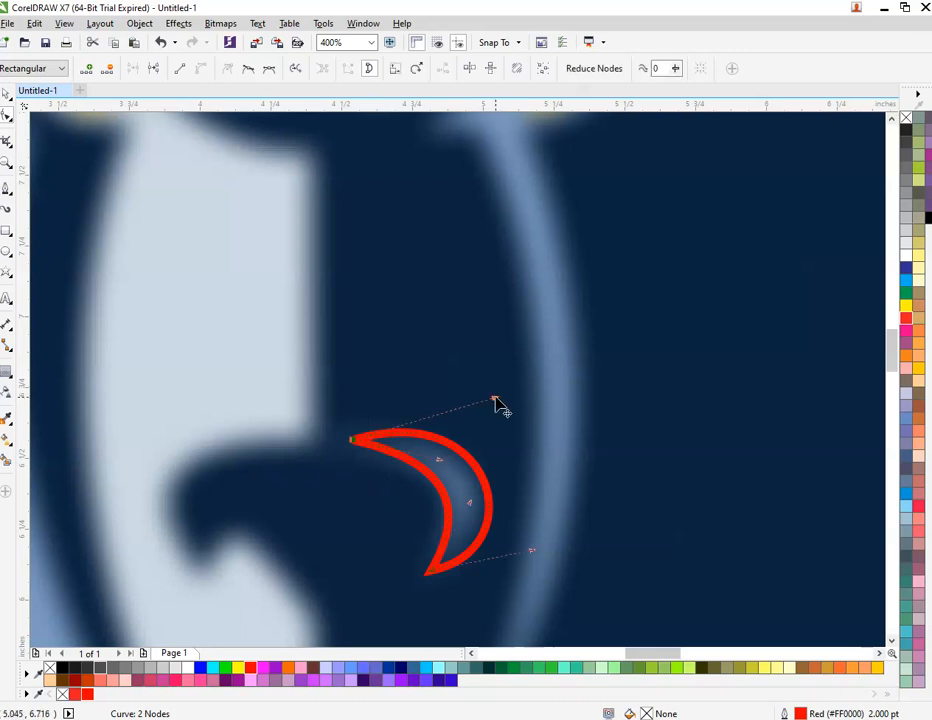
left_click_drag(494, 400, 481, 404)
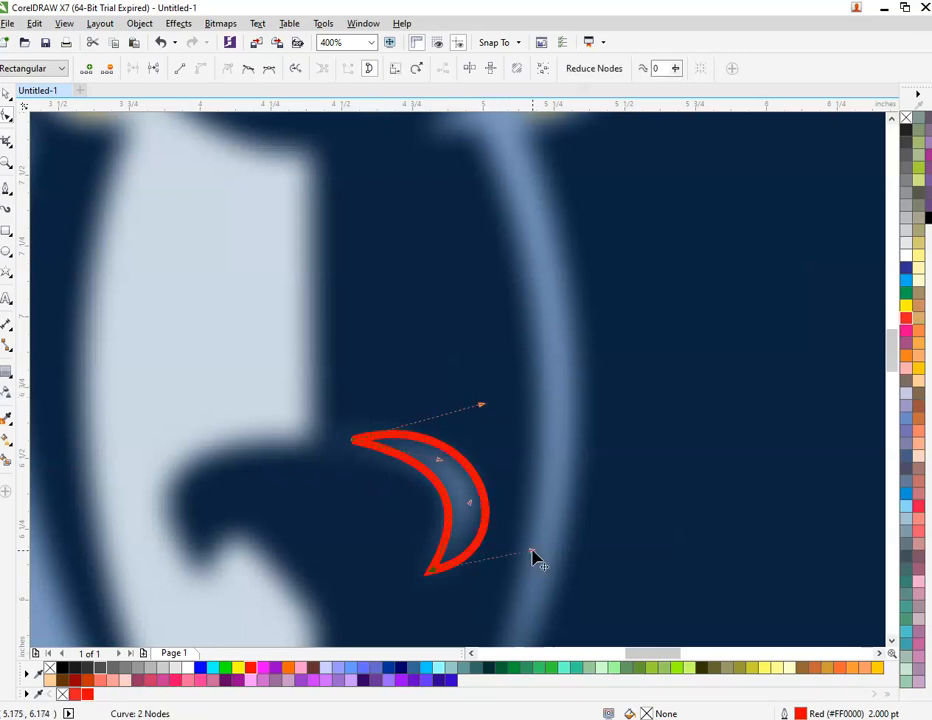
left_click_drag(532, 557, 522, 546)
scroll(466, 440, "down", 3)
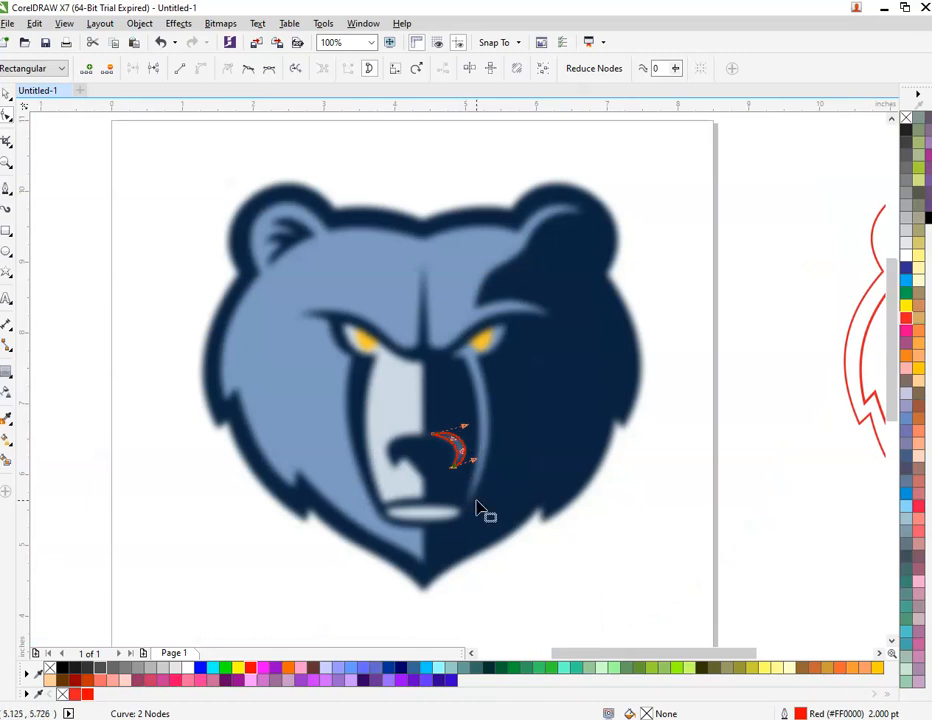
Step: Move the crescent onto the red outline bear's nose
key("space")
scroll(456, 466, "down", 1)
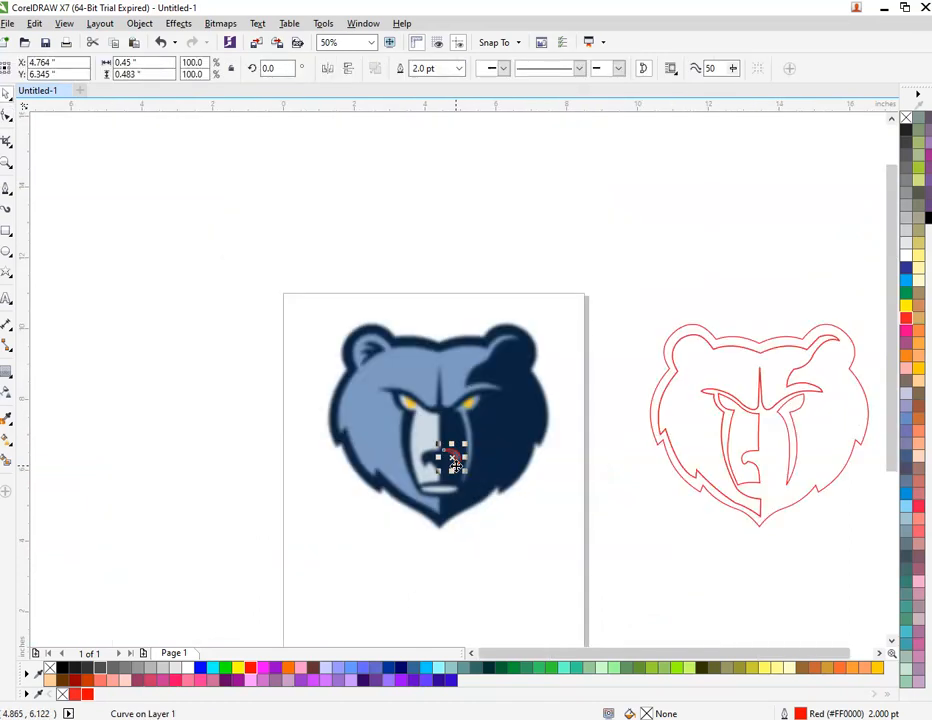
left_click_drag(456, 458, 775, 491)
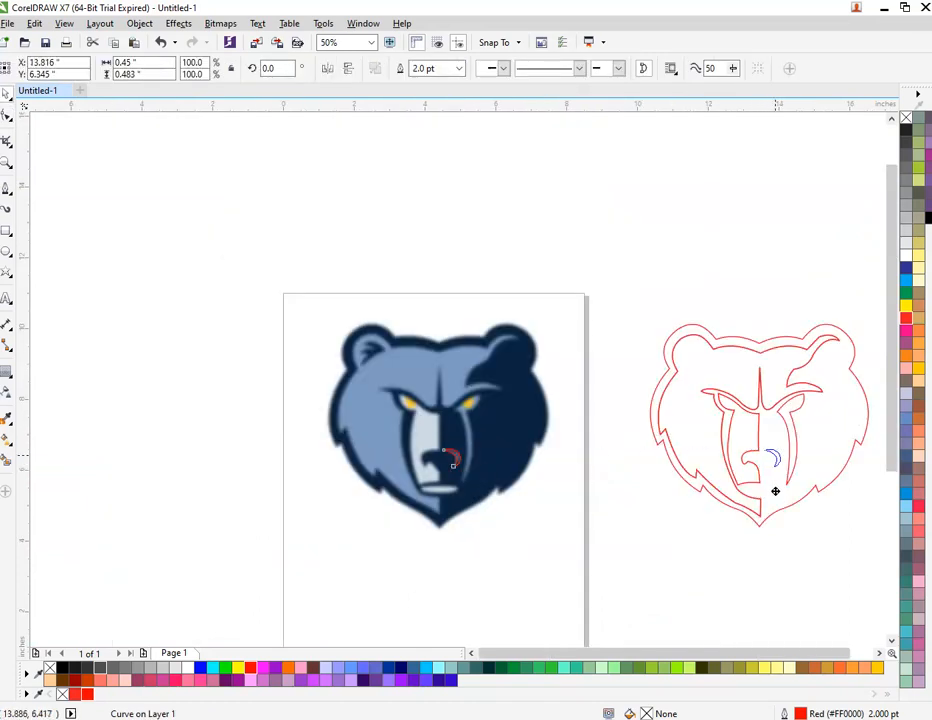
Step: Draw a flat ellipse over the bear's pale mouth and nudge it up to fit
key("Escape")
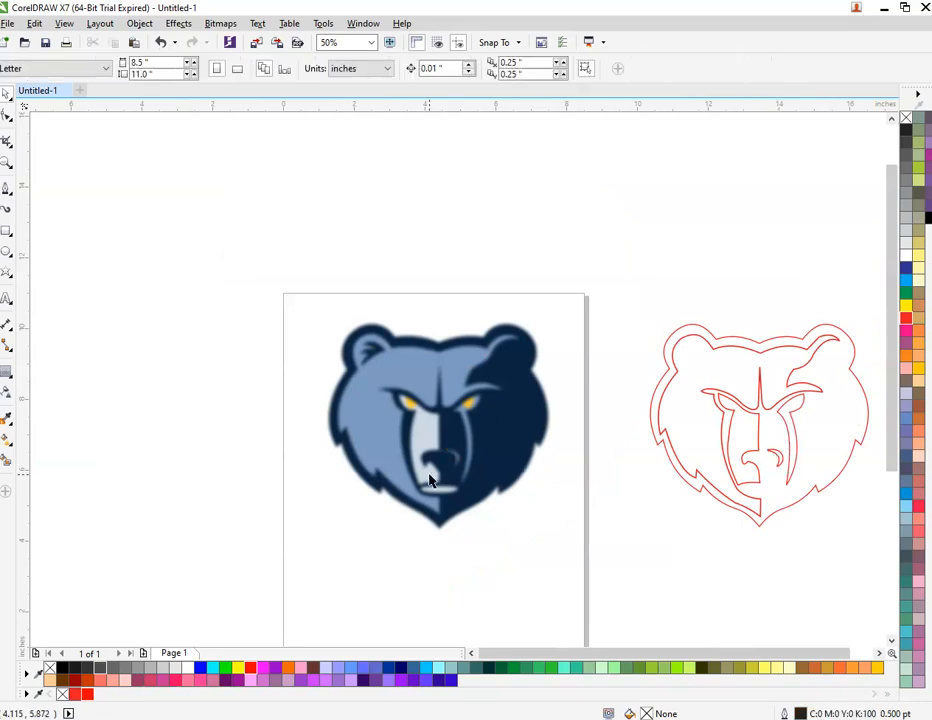
scroll(430, 481, "up", 2)
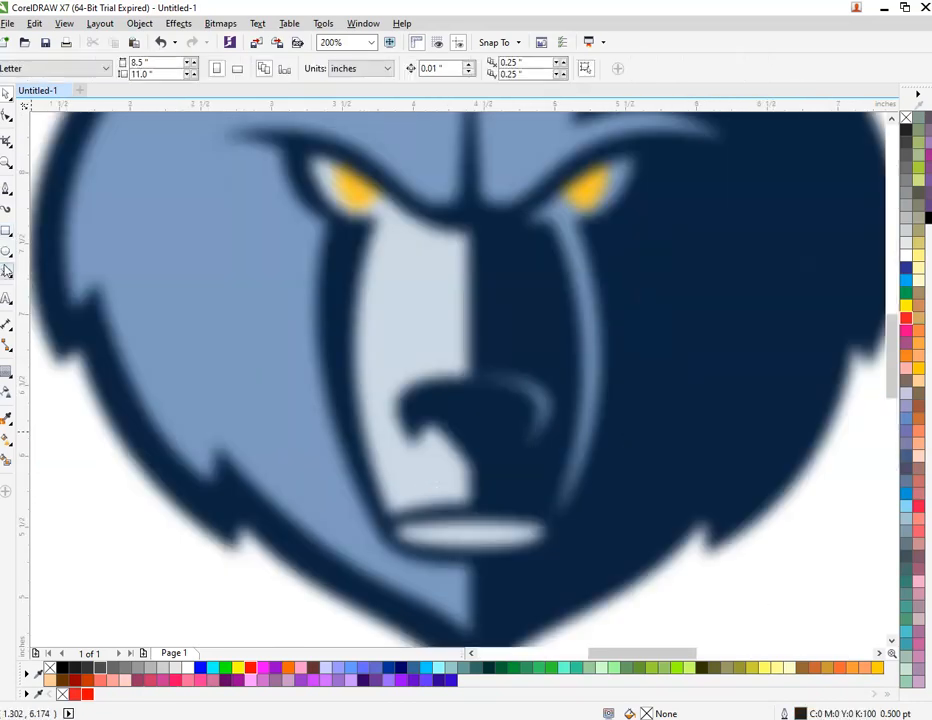
left_click(6, 252)
scroll(345, 538, "up", 1)
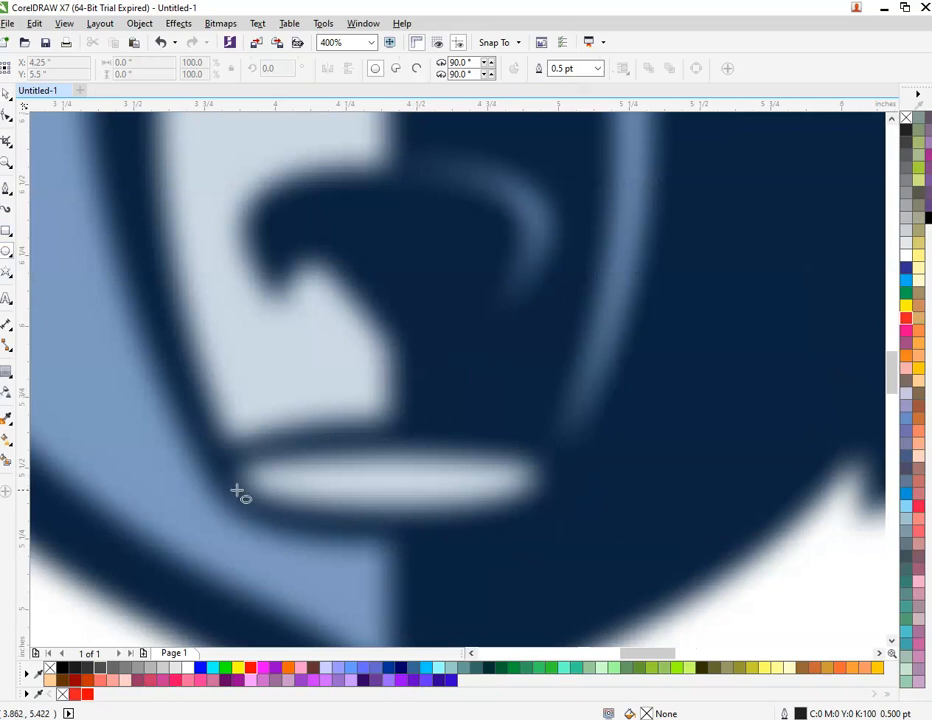
left_click_drag(241, 457, 553, 523)
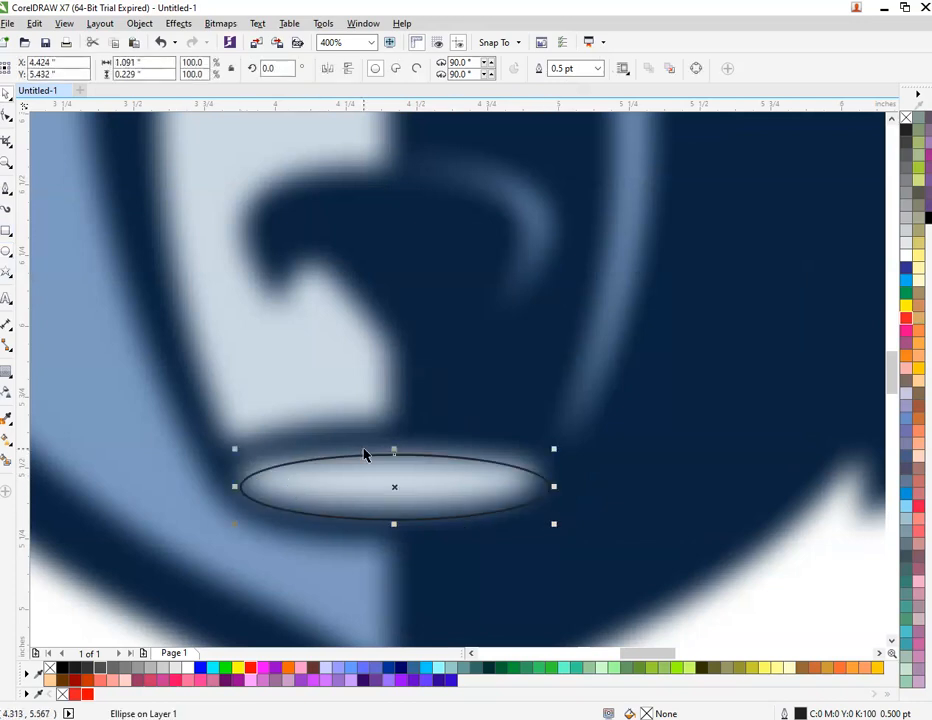
left_click_drag(365, 455, 362, 449)
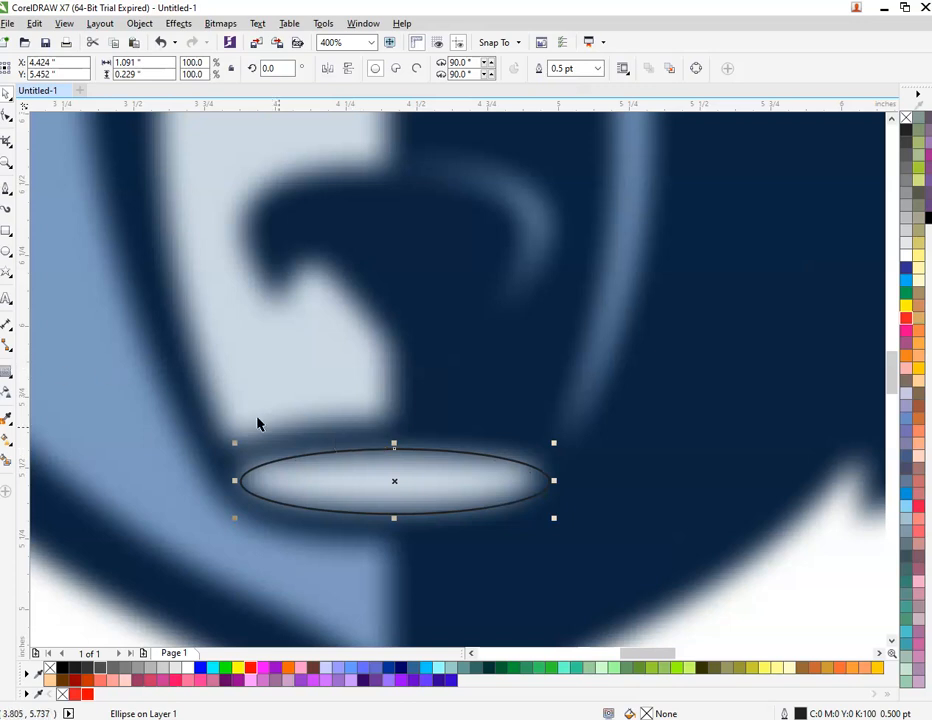
Step: Outline the mouth ellipse red at 2 pt and move it onto the outline bear's chin
scroll(371, 472, "down", 3)
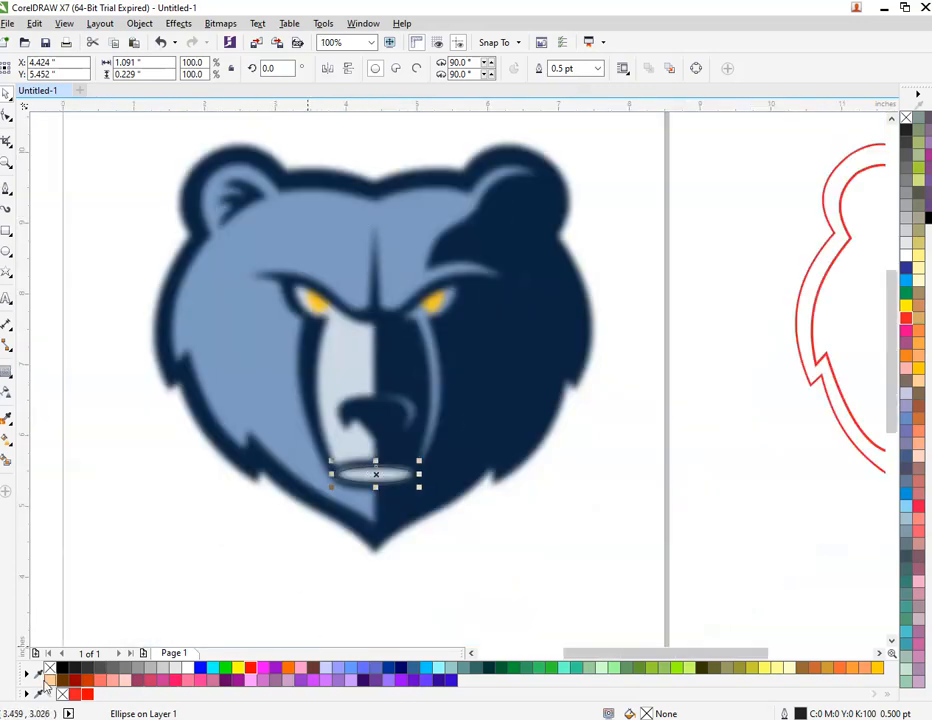
right_click(88, 694)
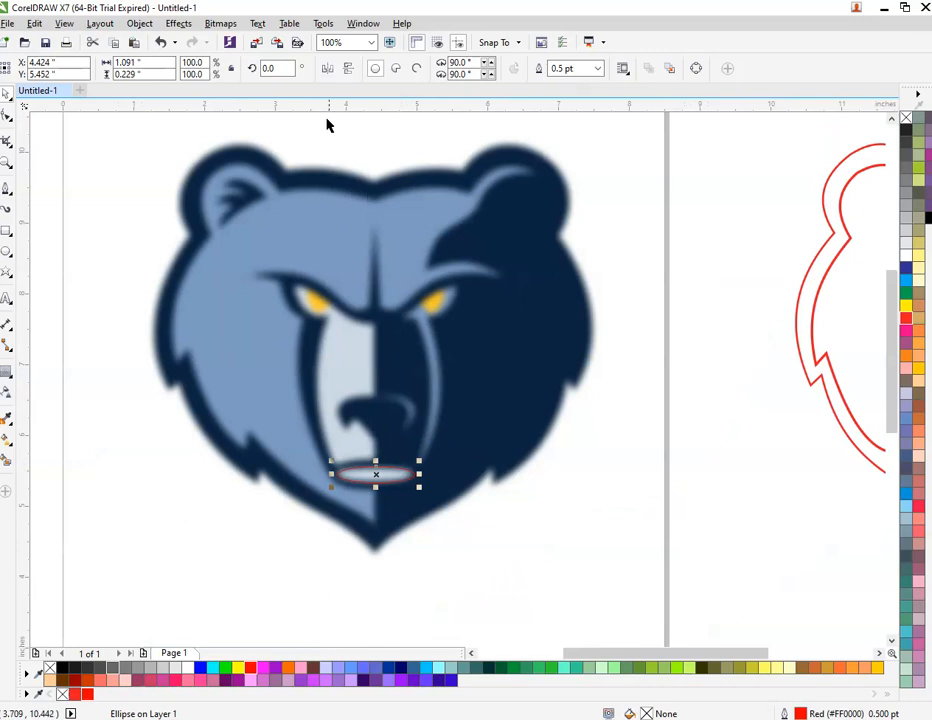
left_click_drag(583, 69, 487, 78)
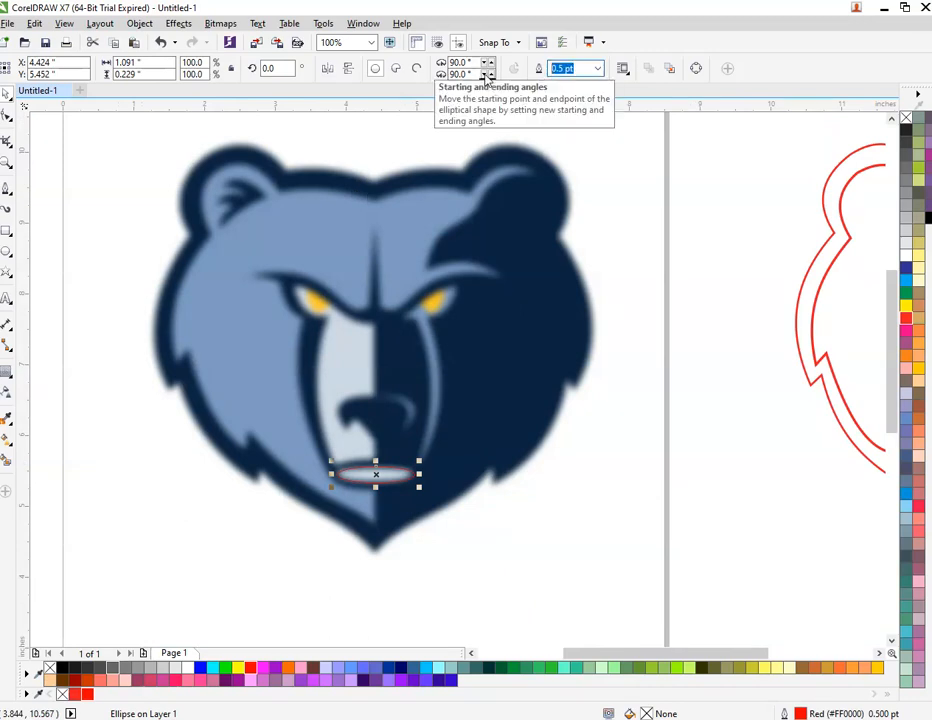
scroll(370, 337, "down", 2)
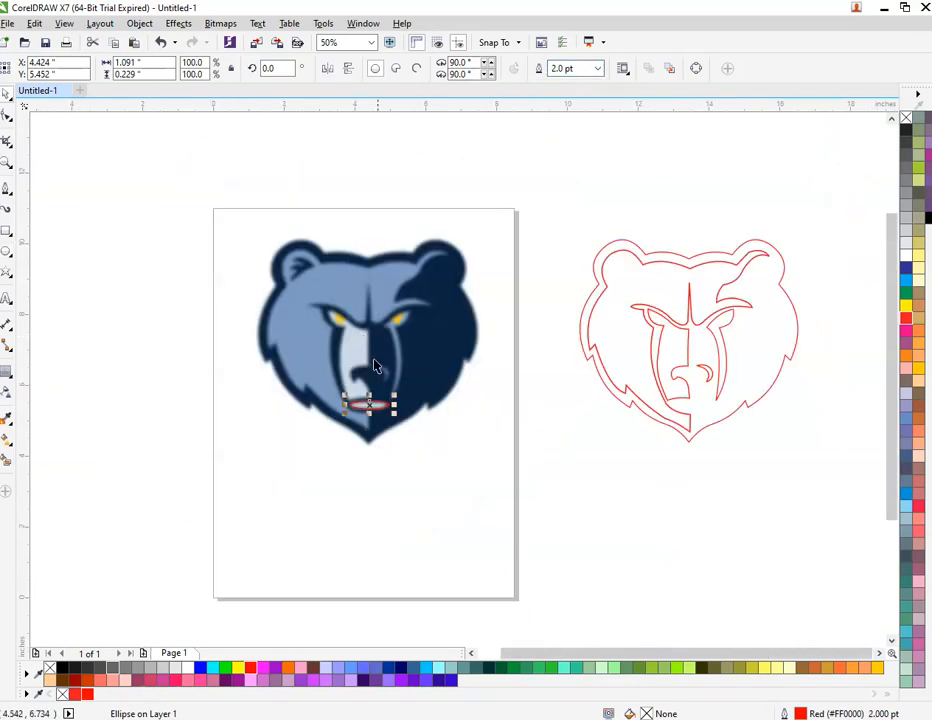
left_click_drag(372, 408, 695, 420)
scroll(714, 393, "up", 3)
scroll(600, 437, "down", 3)
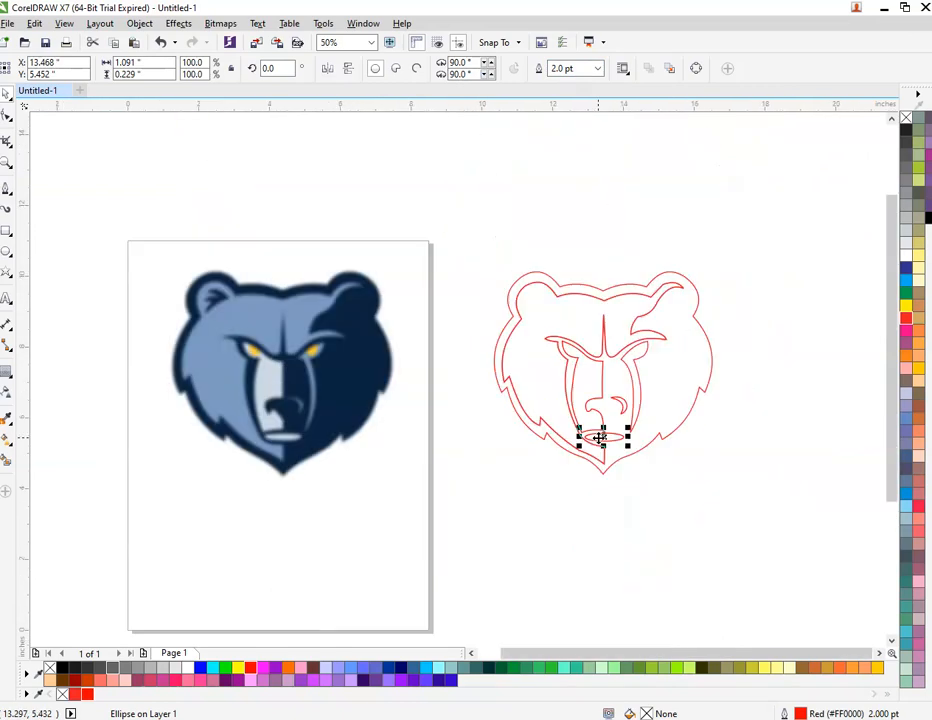
scroll(270, 352, "up", 3)
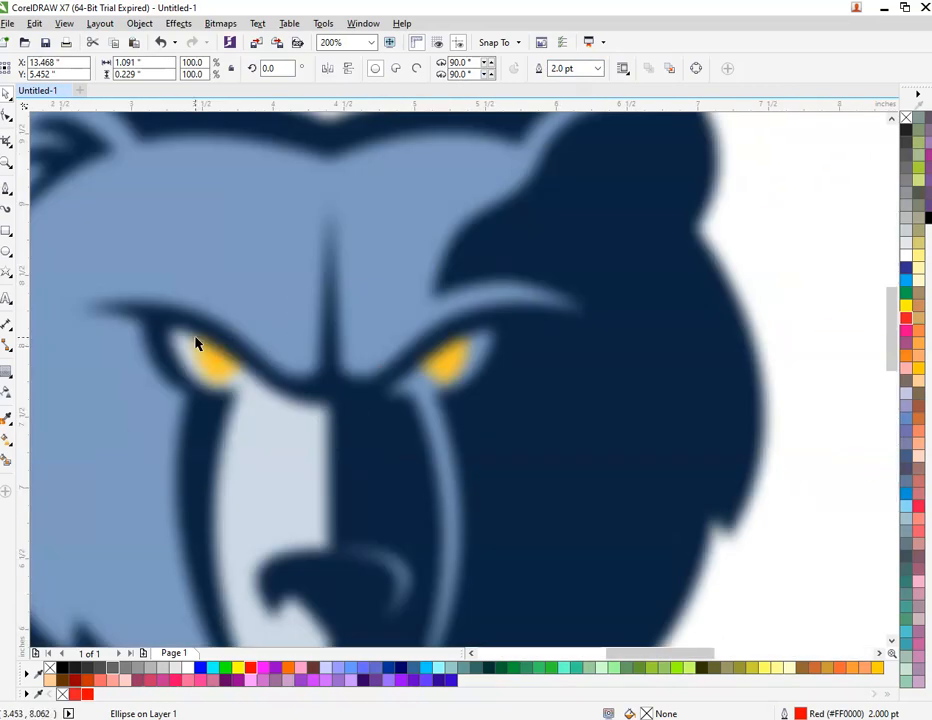
Step: Trace a closed triangle over each yellow eye with the Polyline tool
scroll(197, 344, "up", 1)
left_click(6, 189)
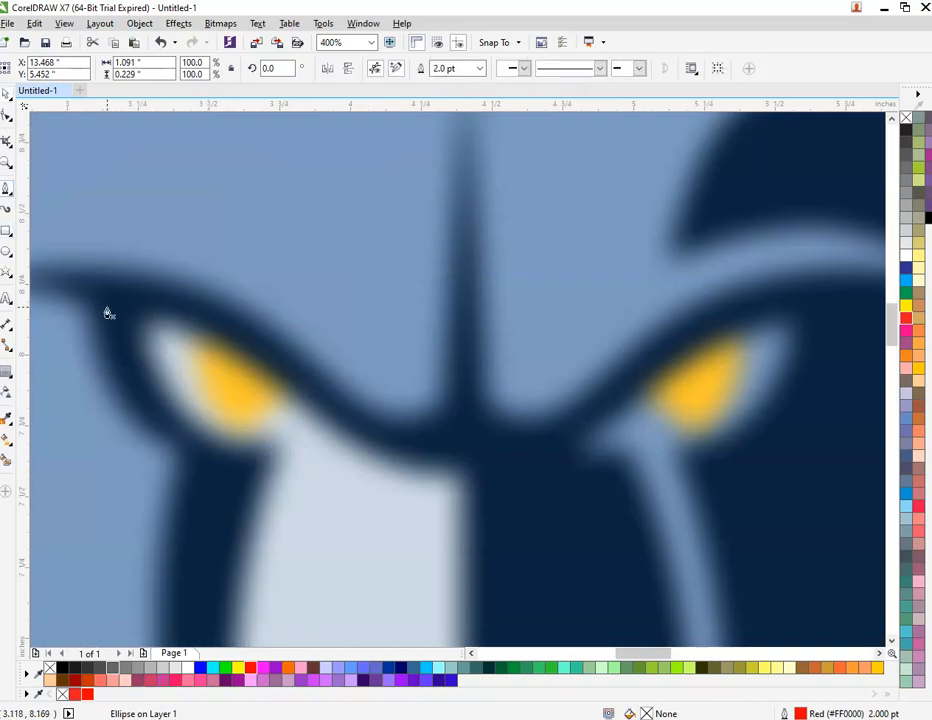
left_click(193, 341)
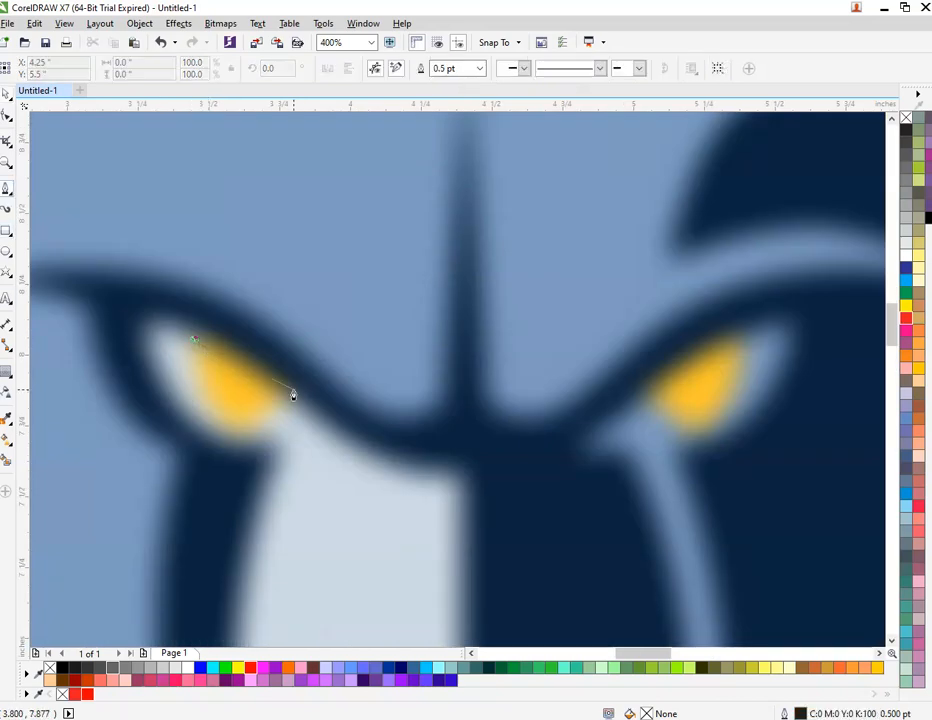
left_click(293, 390)
left_click(229, 420)
left_click(195, 341)
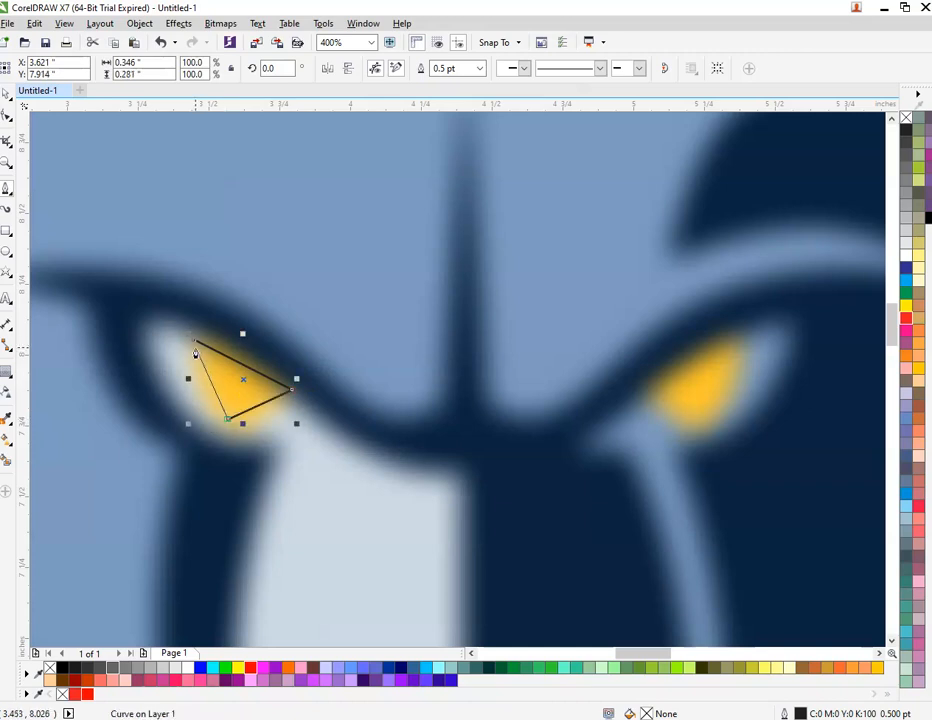
left_click(654, 395)
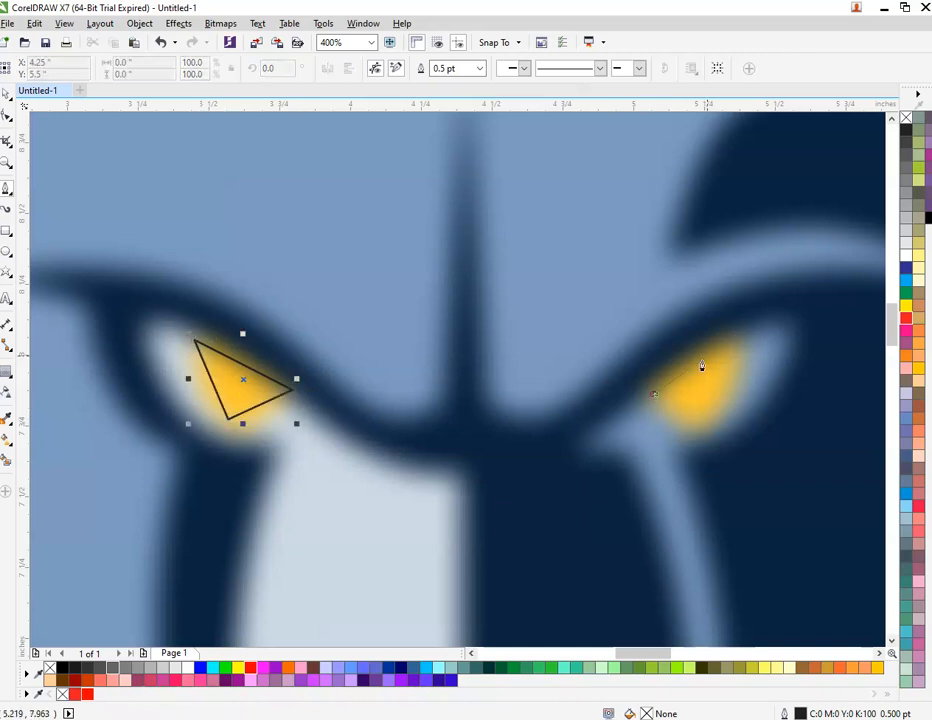
left_click(737, 334)
left_click(655, 394)
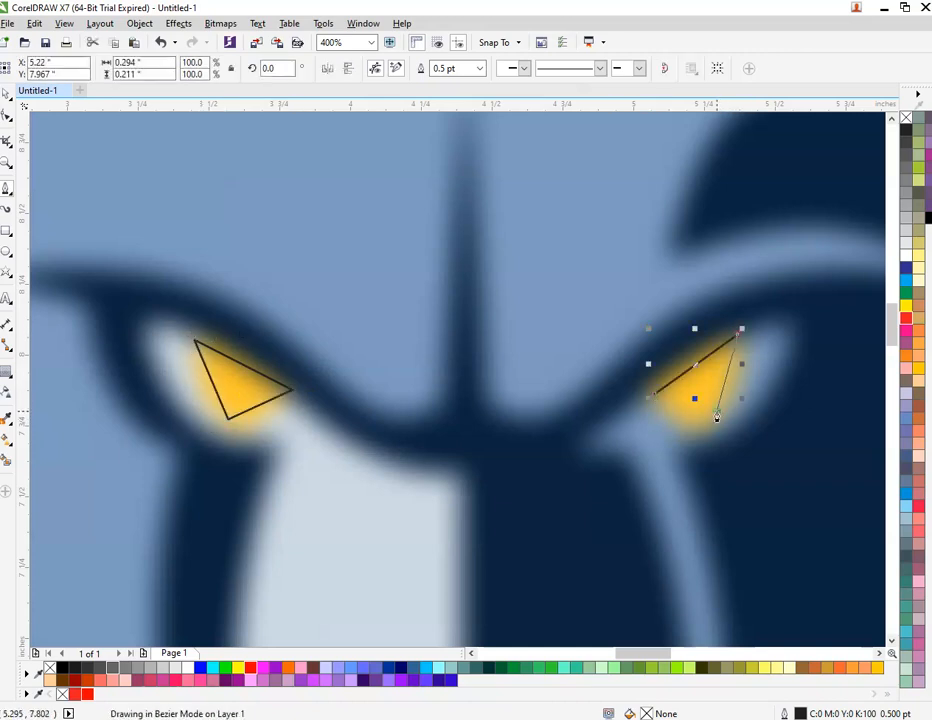
Step: Give both eye triangles red outlines at 1 pt width
left_click(208, 382, "shift")
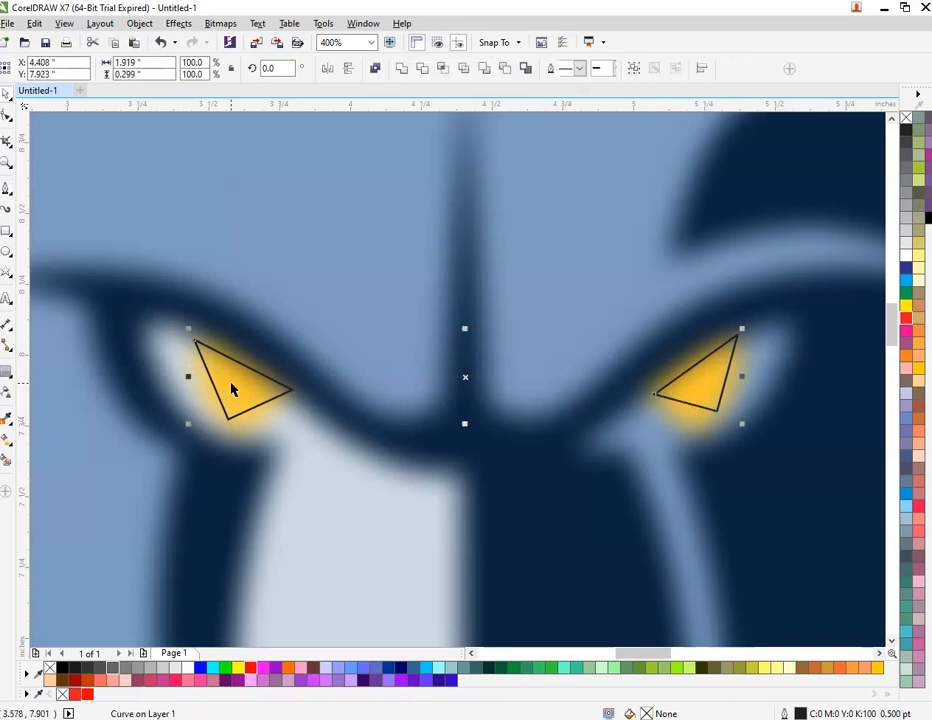
right_click(88, 694)
double_click(580, 68)
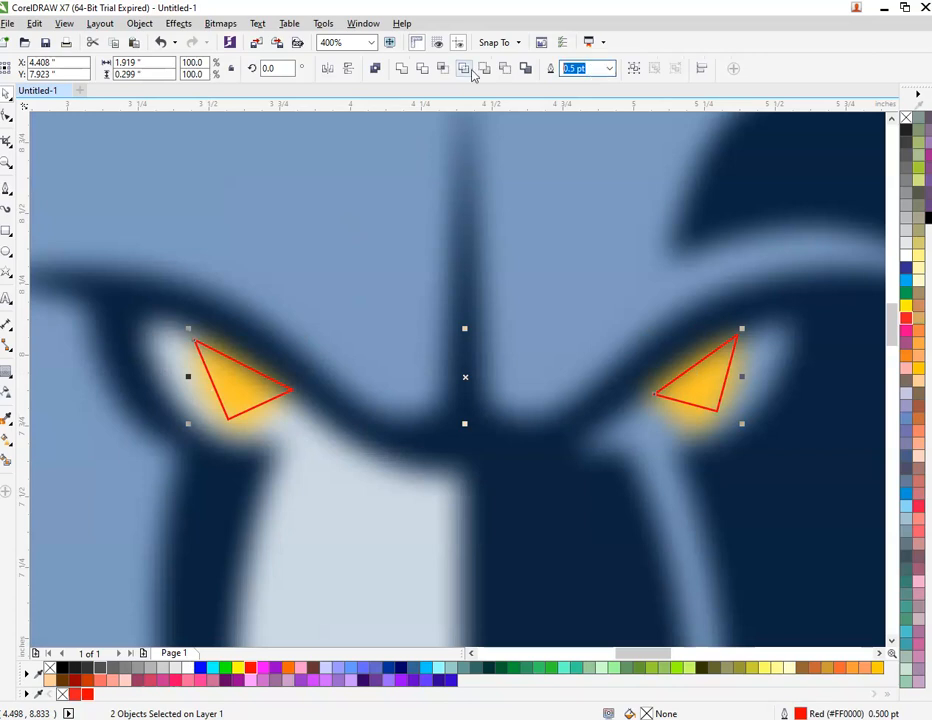
type("2")
key("Return")
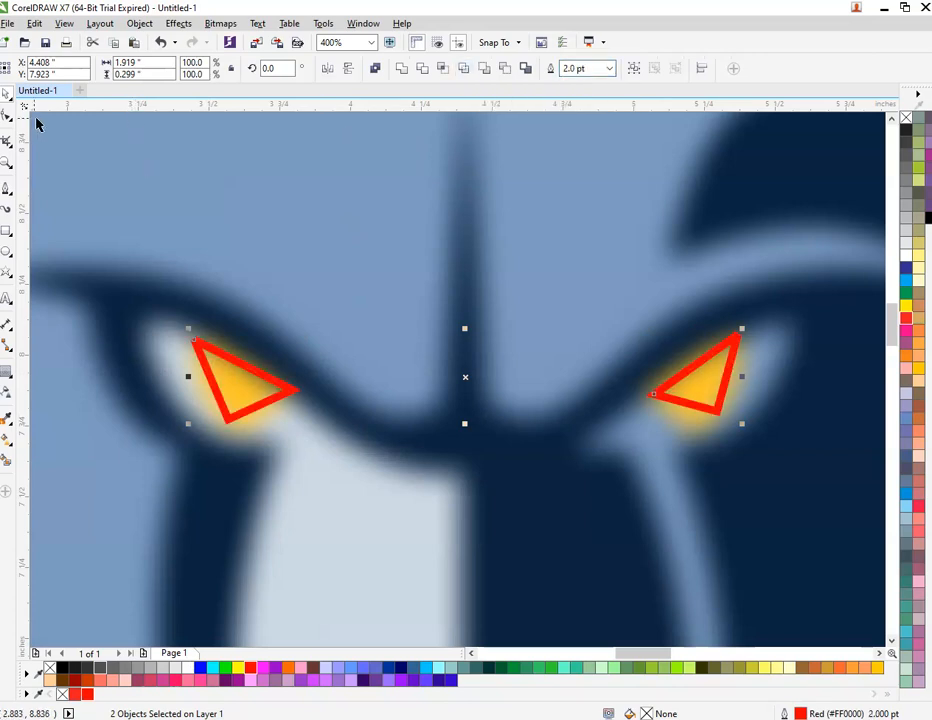
double_click(590, 68)
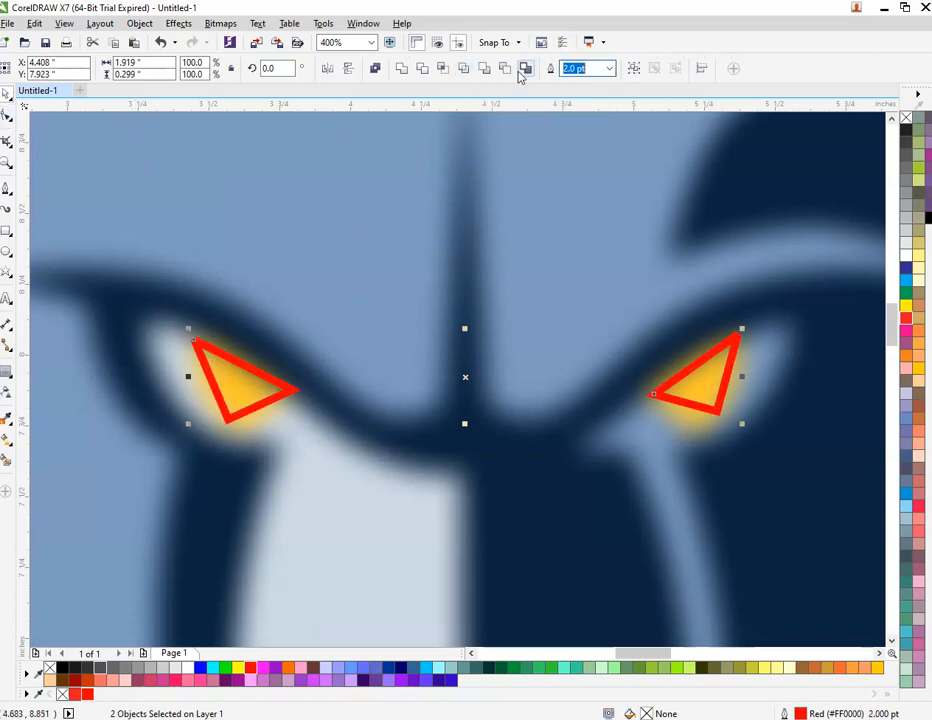
type("1")
key("Return")
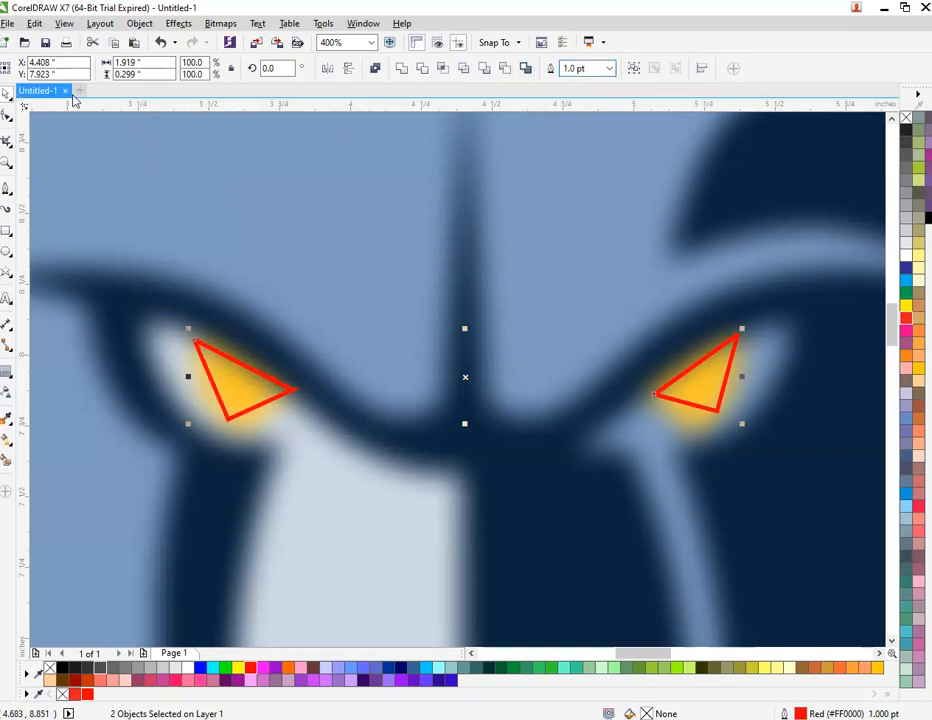
Step: Curve the left eye triangle's corners and edges into a half-moon hugging the left eye
left_click(6, 120)
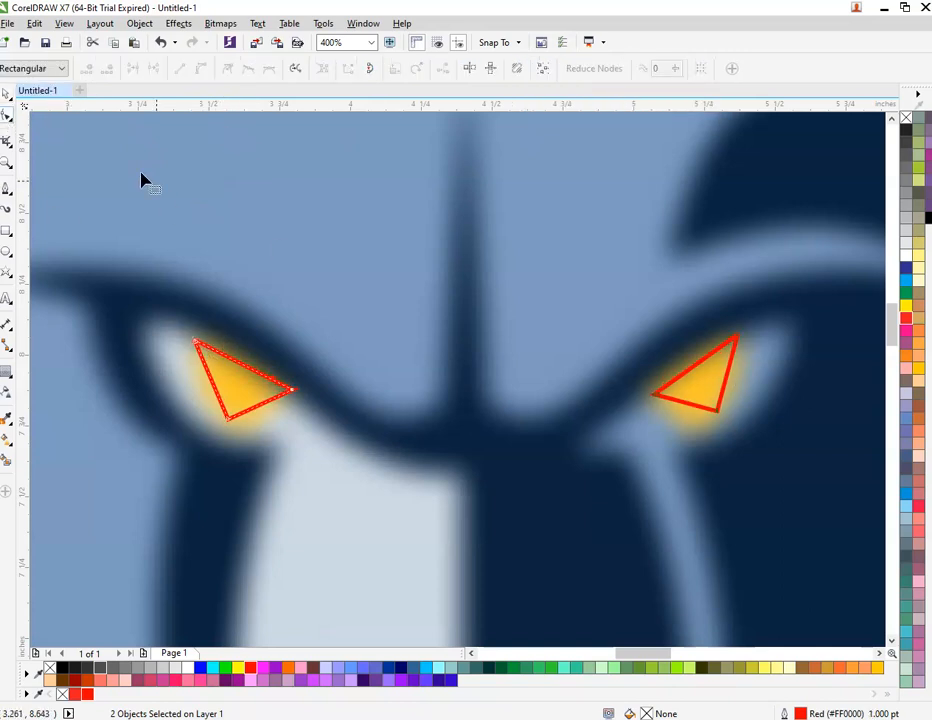
left_click_drag(141, 173, 765, 543)
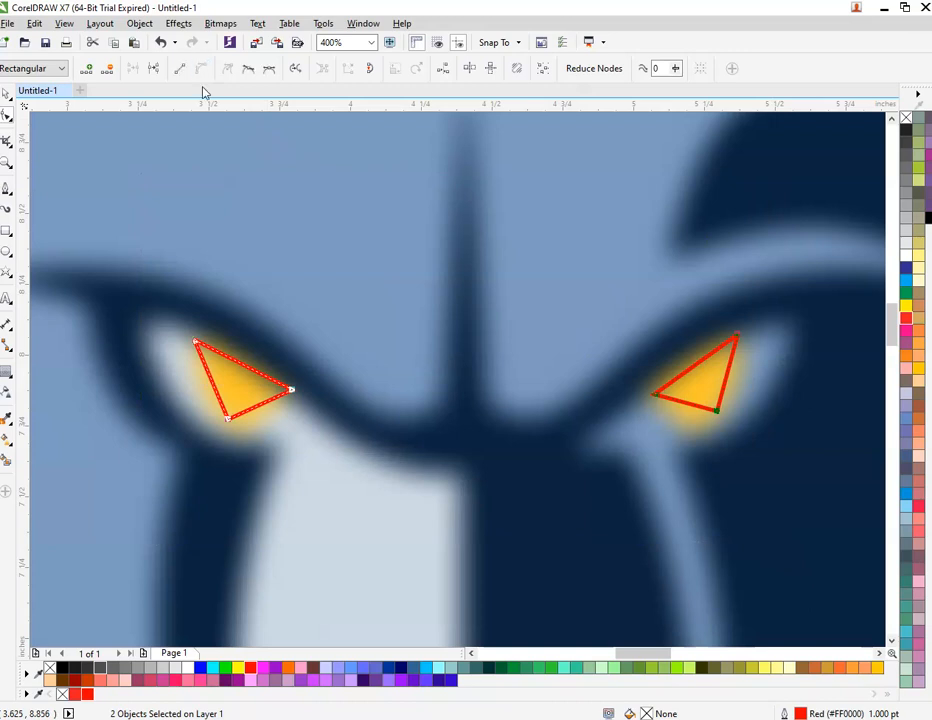
scroll(217, 410, "up", 2)
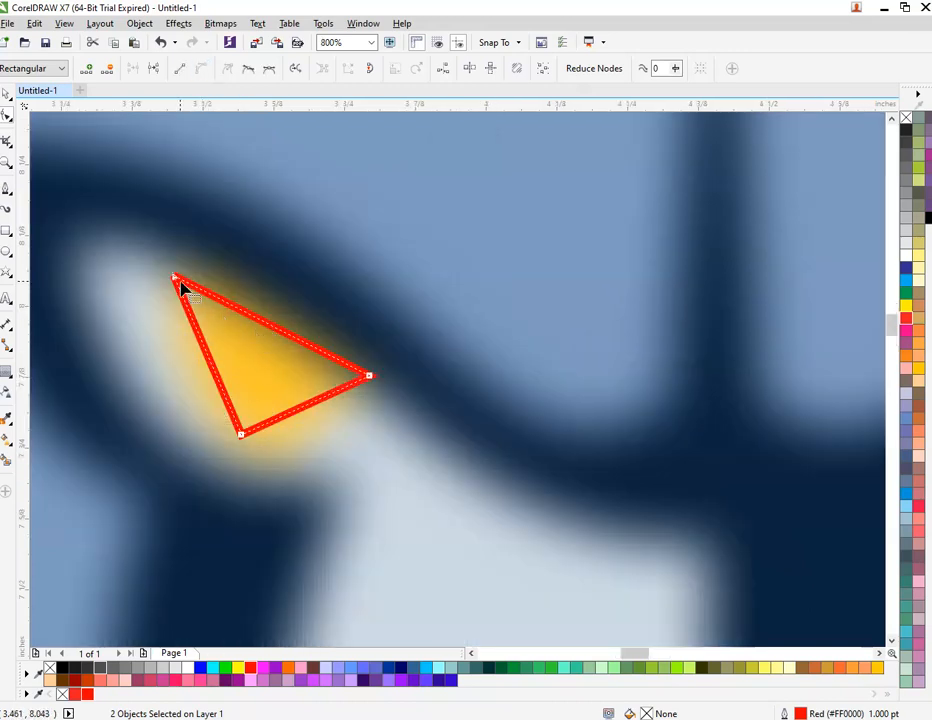
left_click_drag(172, 277, 229, 316)
key("ctrl+z")
key("ctrl+z")
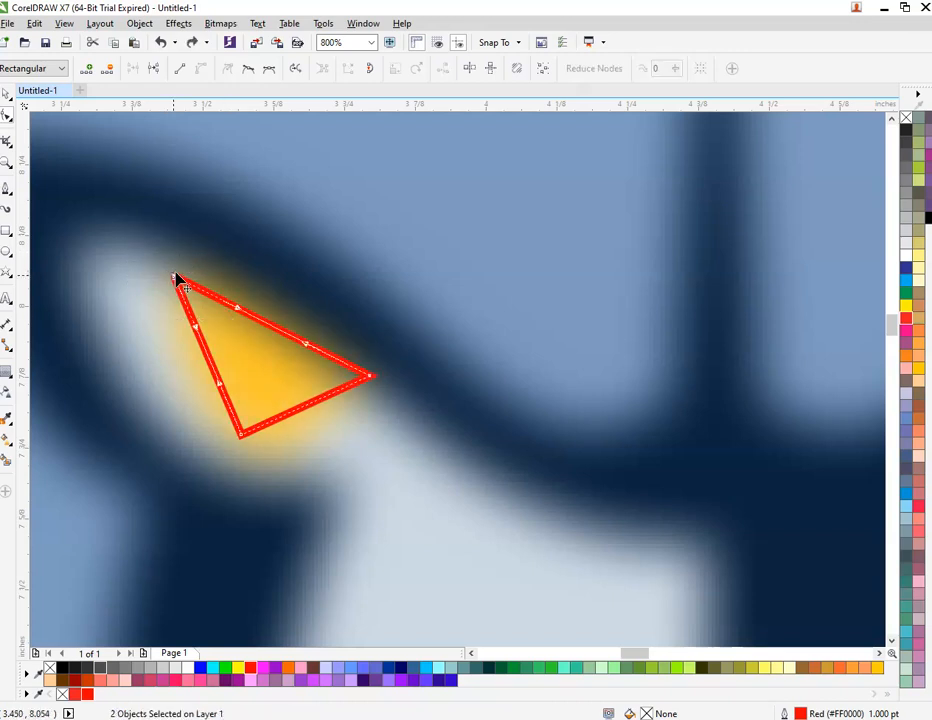
left_click_drag(177, 281, 183, 260)
left_click_drag(285, 327, 289, 317)
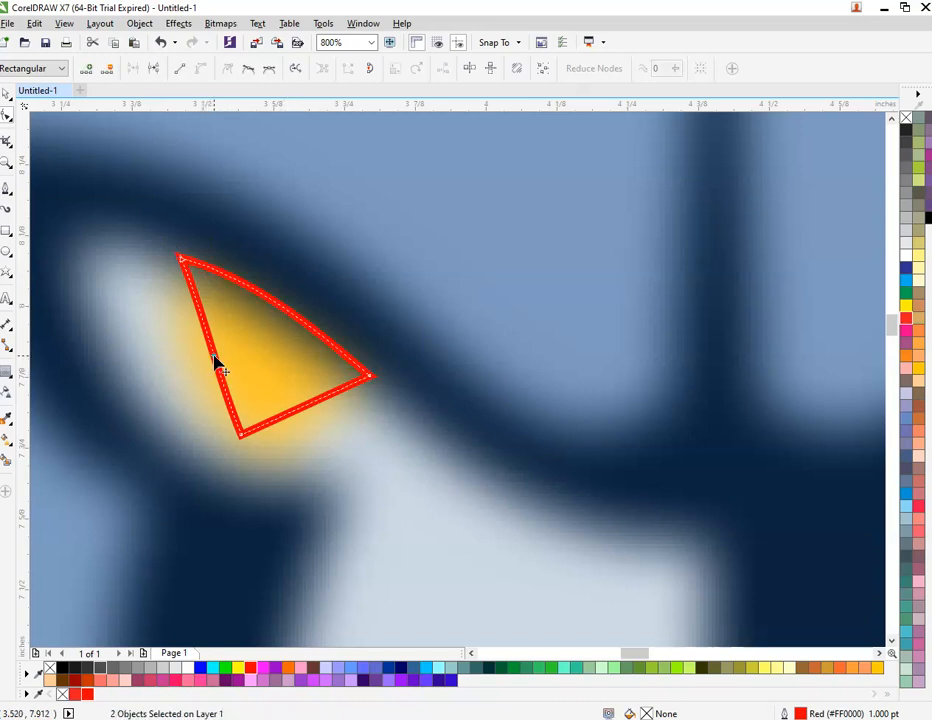
left_click_drag(216, 362, 196, 355)
left_click_drag(293, 411, 297, 433)
scroll(295, 432, "down", 3)
scroll(516, 441, "up", 2)
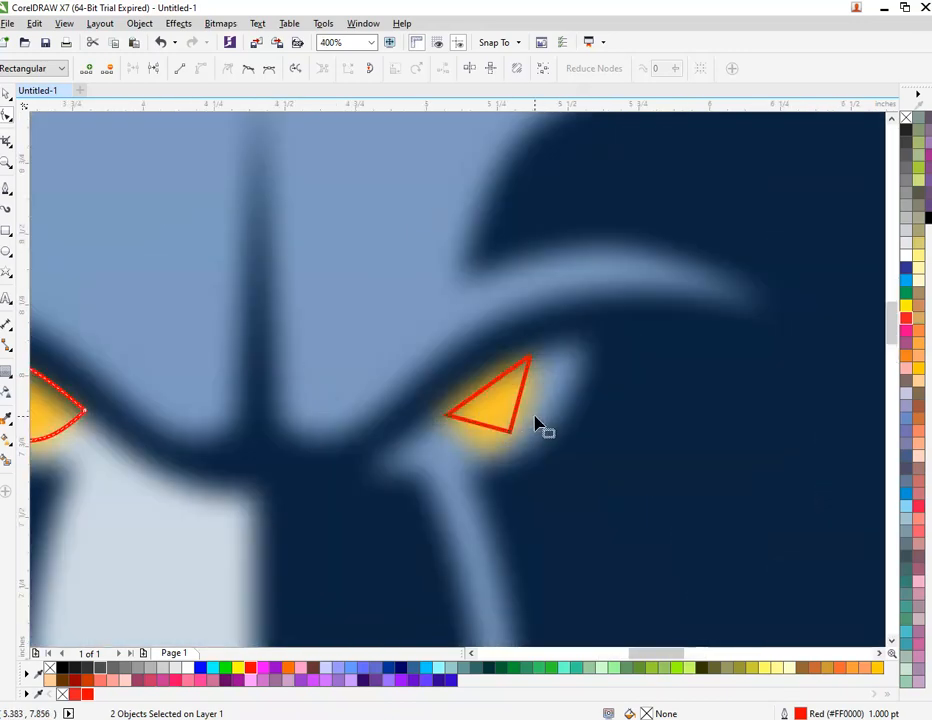
Step: Bend the right eye triangle's edges and shift its points to fit the right eye
mouse_move(519, 406)
left_mouse_down()
mouse_move(533, 410)
mouse_move(535, 400)
left_mouse_up()
left_click_drag(483, 428, 477, 446)
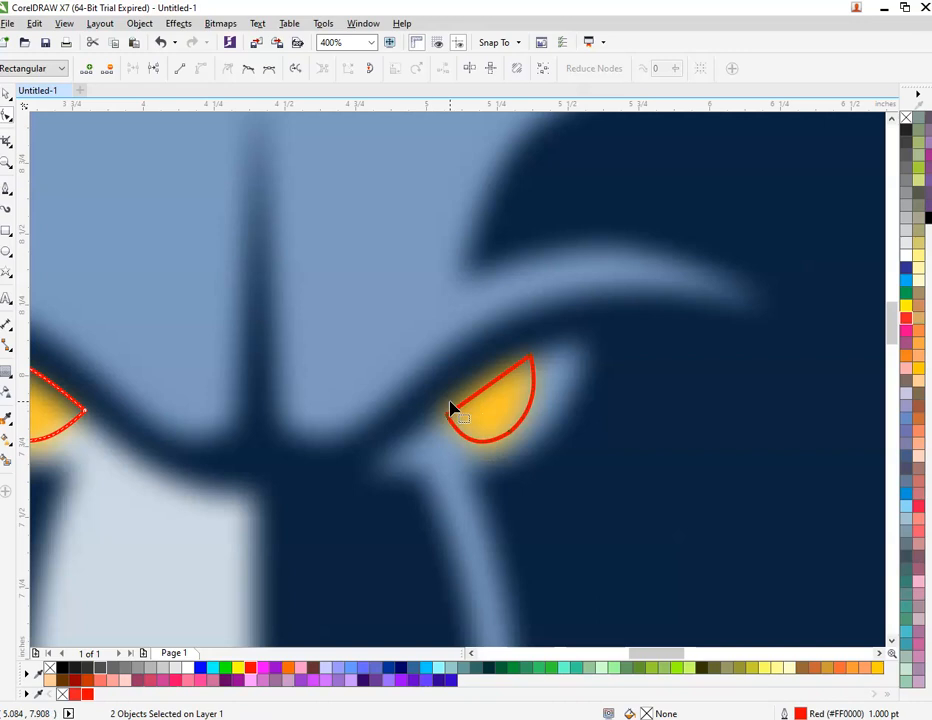
scroll(453, 406, "up", 3)
left_click_drag(438, 462, 430, 428)
scroll(454, 410, "down", 2)
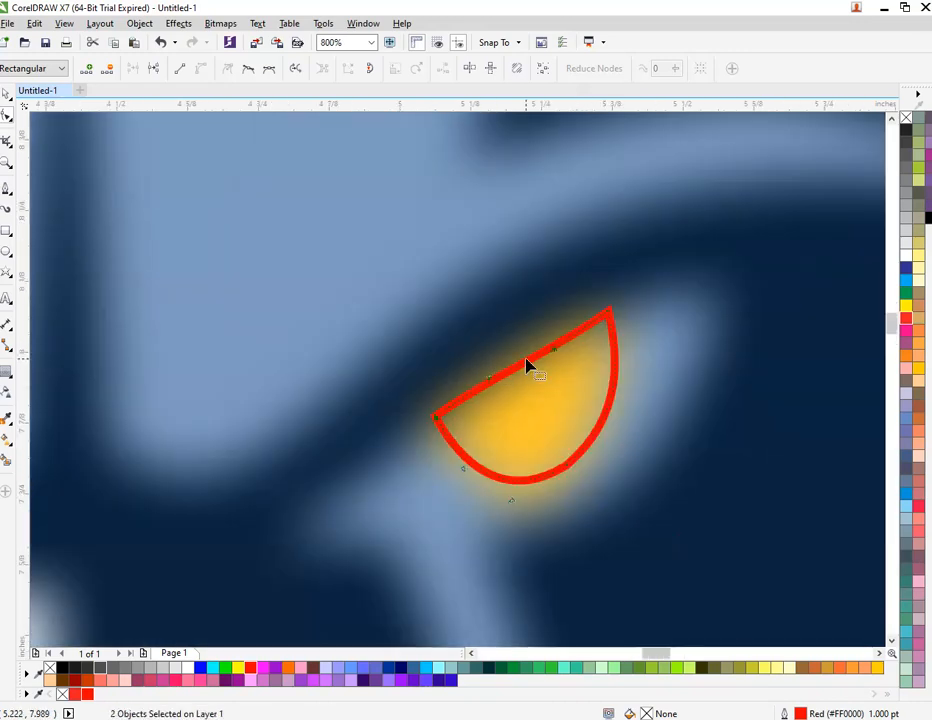
left_click(606, 316)
left_click_drag(606, 318, 589, 322)
scroll(527, 360, "down", 1)
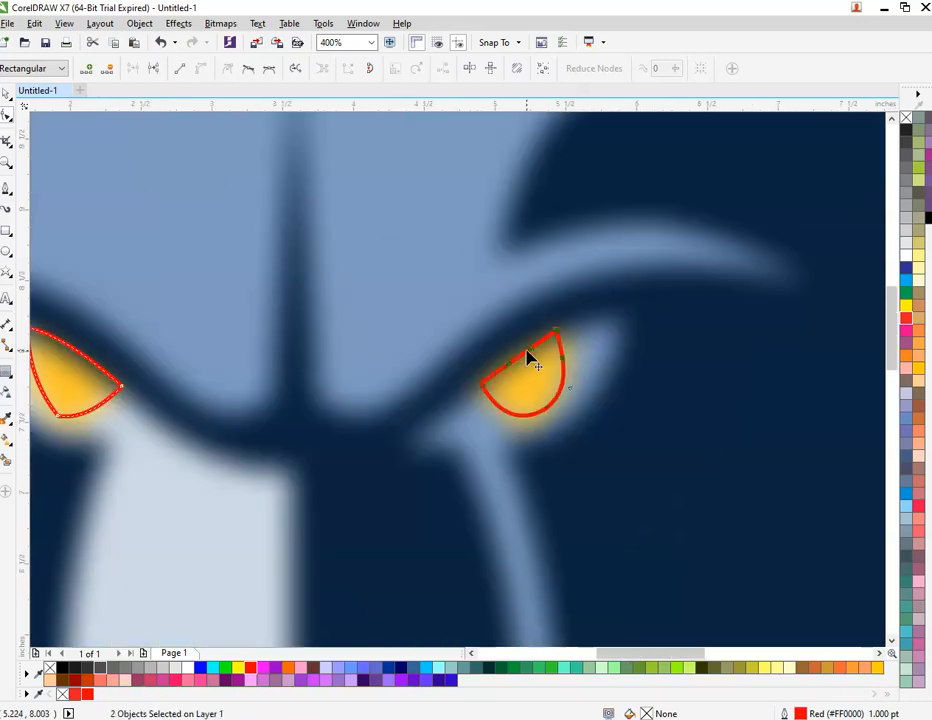
scroll(527, 360, "down", 1)
key("space")
scroll(351, 355, "down", 1)
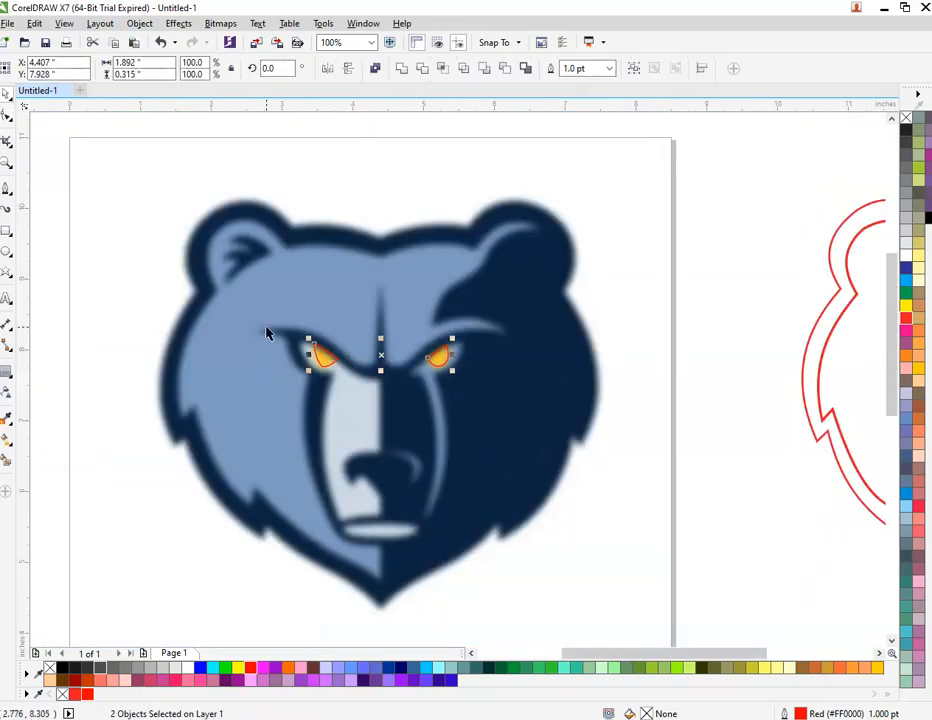
Step: Drag both half-moon eyes onto the outline bear and nudge each into its socket
scroll(129, 280, "down", 1)
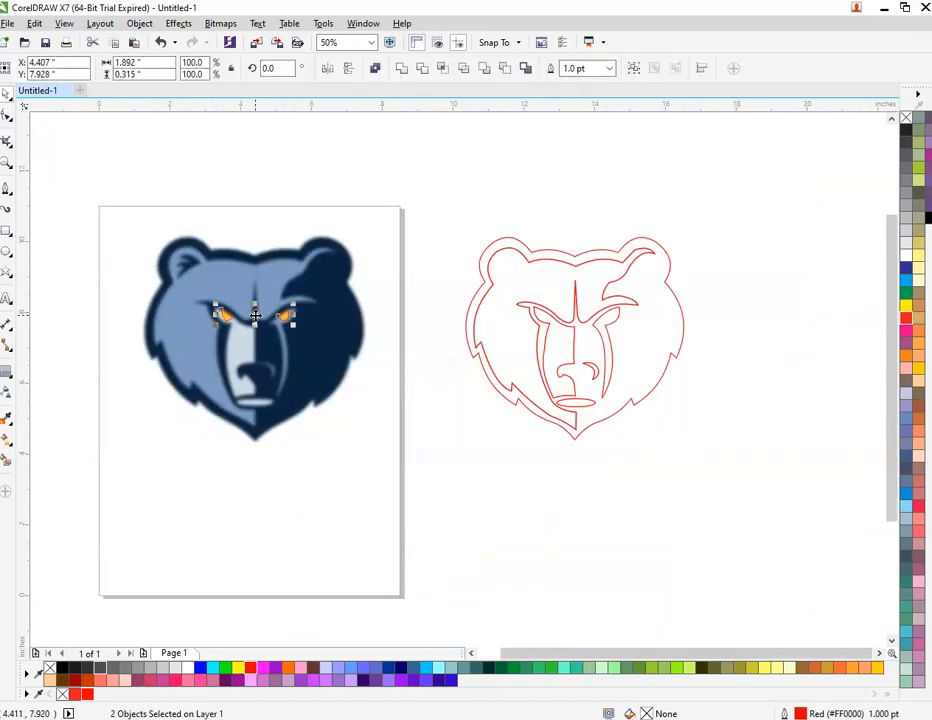
left_click_drag(255, 316, 583, 345)
scroll(650, 311, "up", 2)
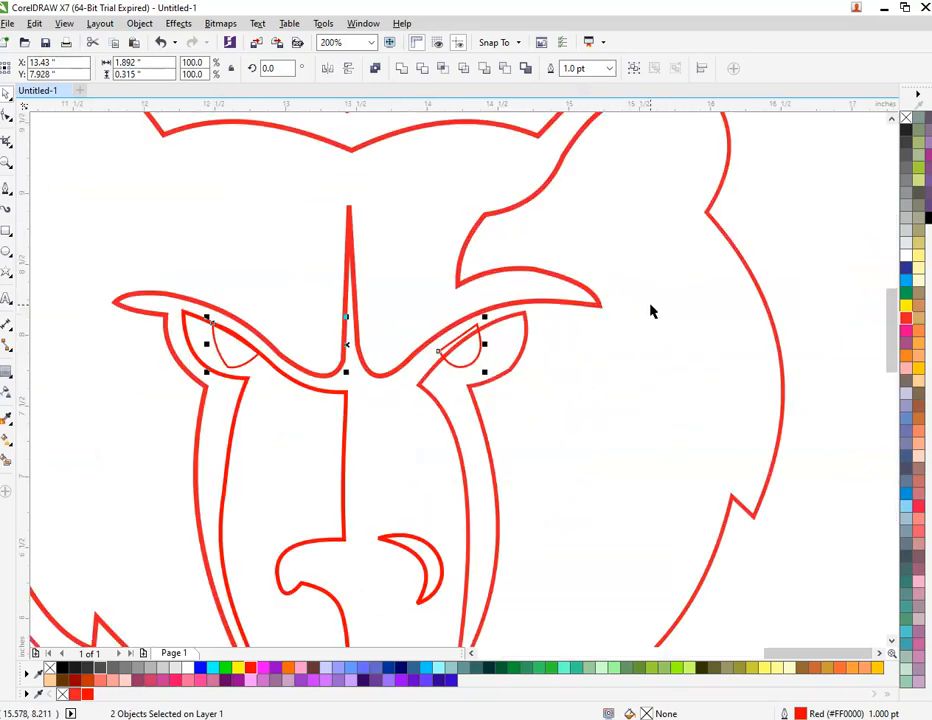
left_click(851, 320)
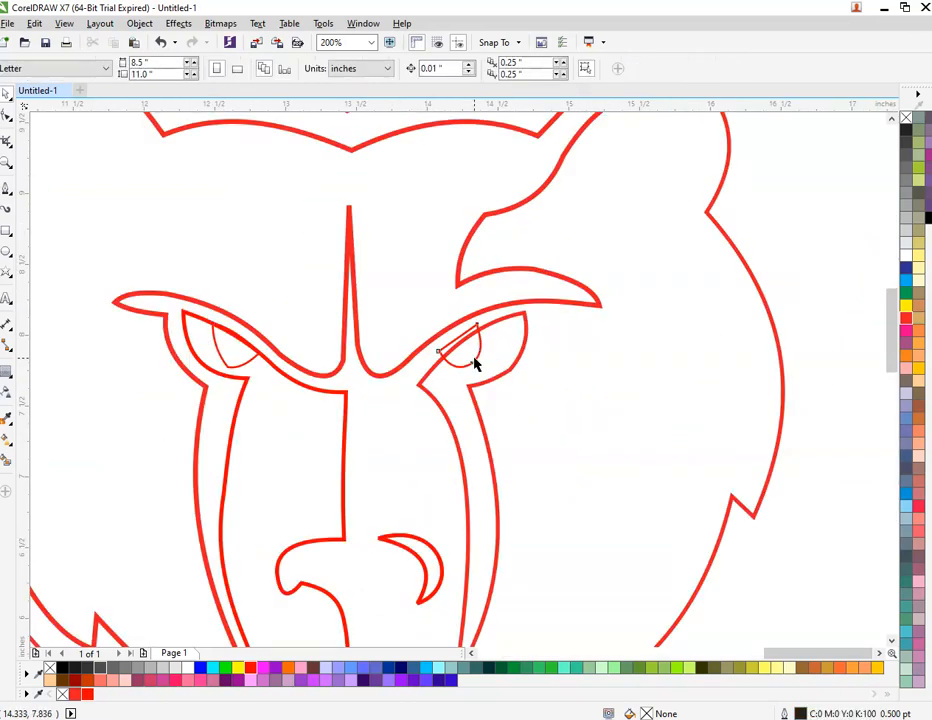
left_click_drag(476, 365, 475, 358)
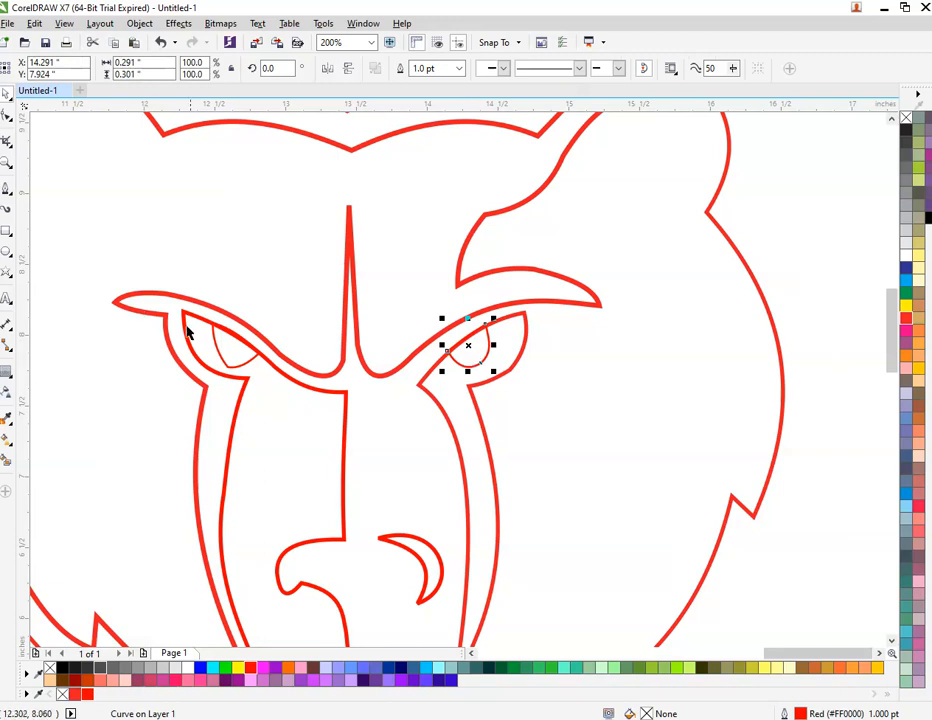
left_click_drag(218, 358, 220, 358)
scroll(292, 384, "down", 3)
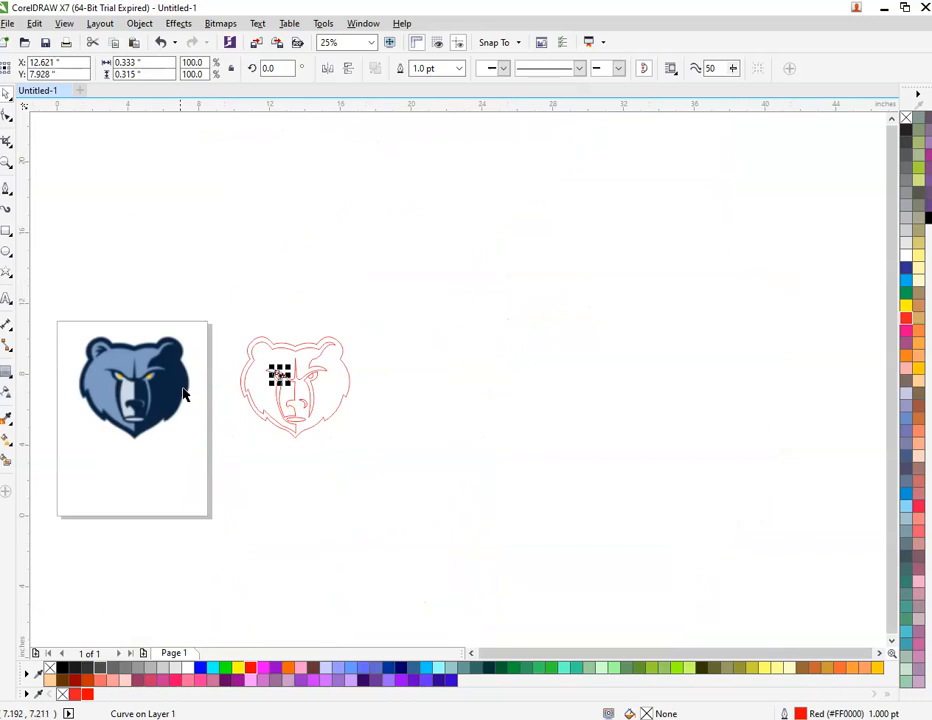
scroll(143, 398, "up", 1)
Step: Place the blurry bear beside the outline bear and fill the whole bear with sampled navy
left_click_drag(143, 398, 208, 398)
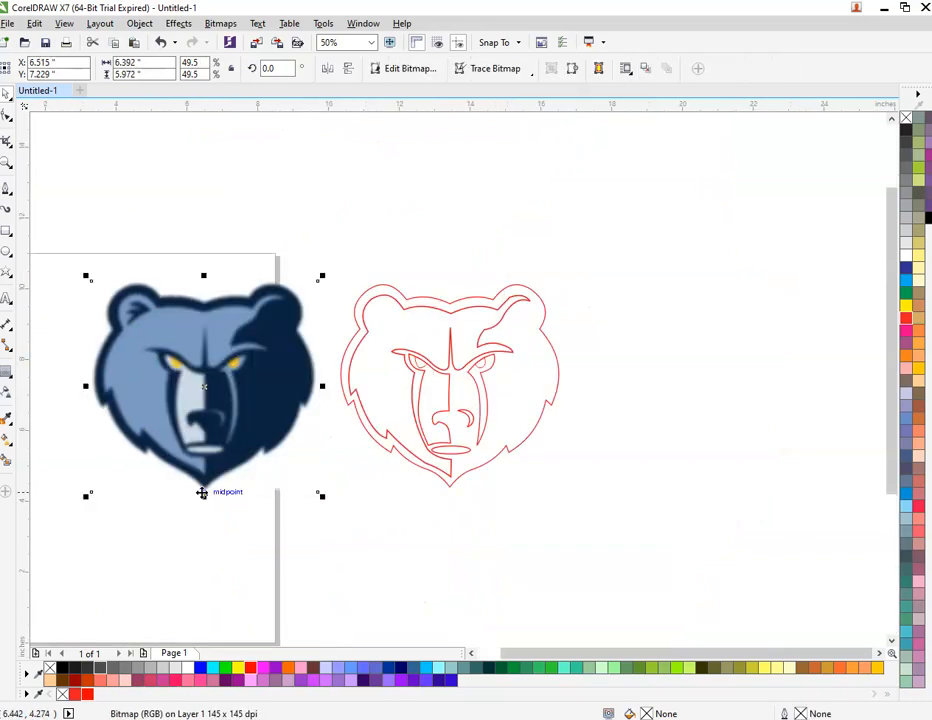
left_click(6, 420)
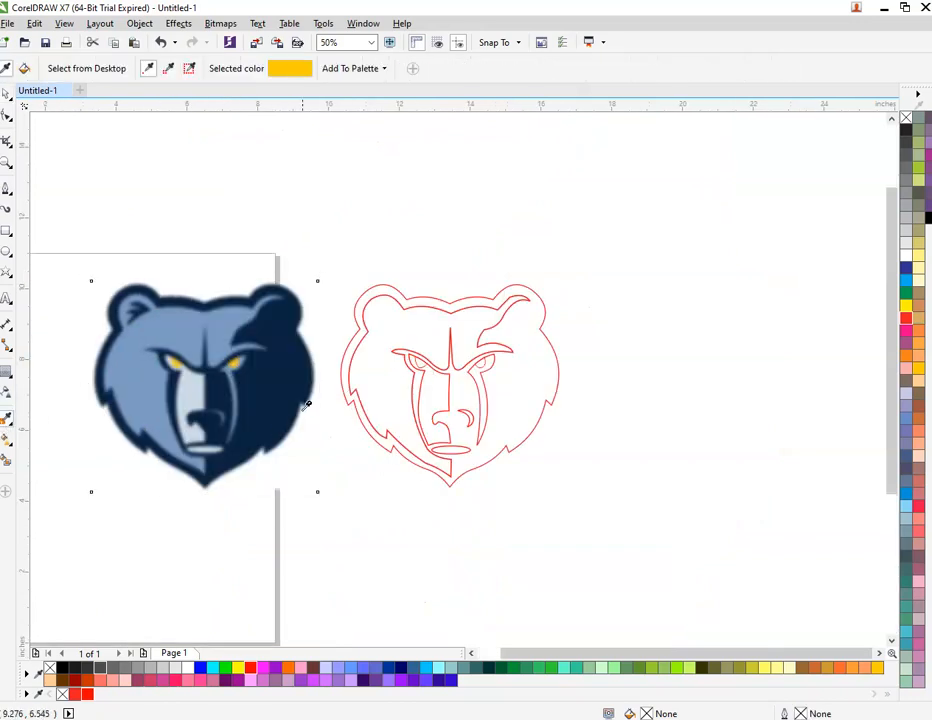
left_click(306, 379)
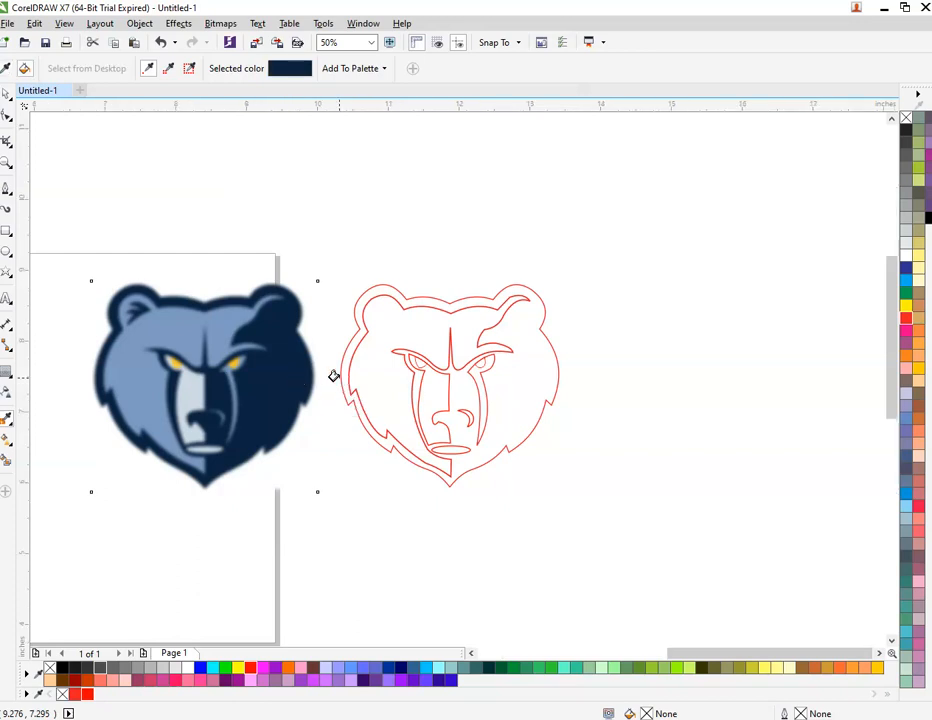
scroll(340, 380, "up", 1)
left_click(345, 381)
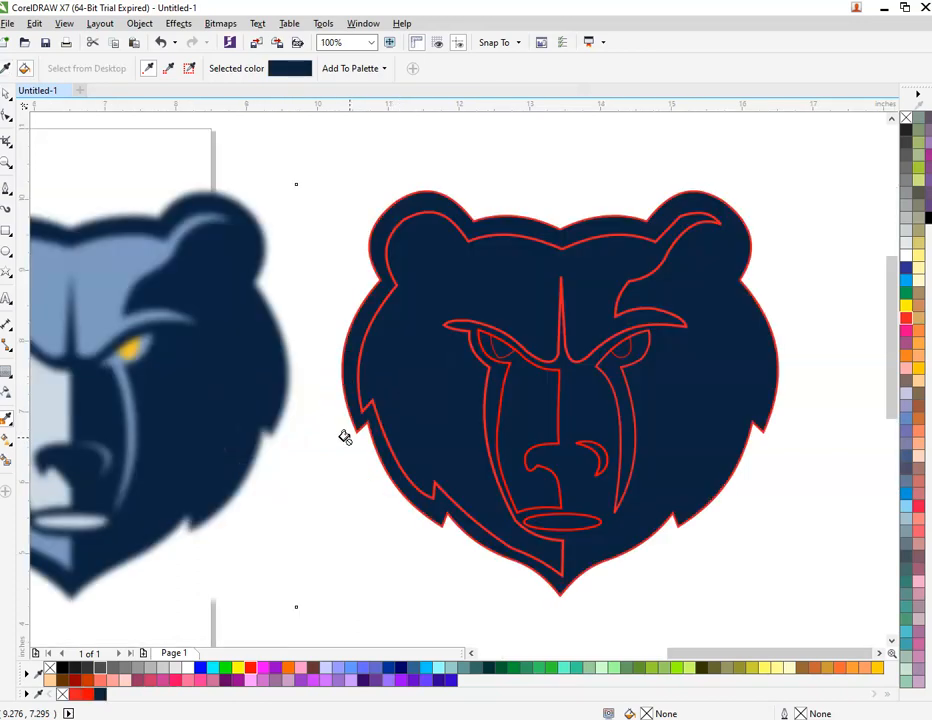
Step: Fill the left face area light blue and the muzzle stripe pale, sampled from the original
scroll(345, 437, "down", 1)
left_click(188, 359)
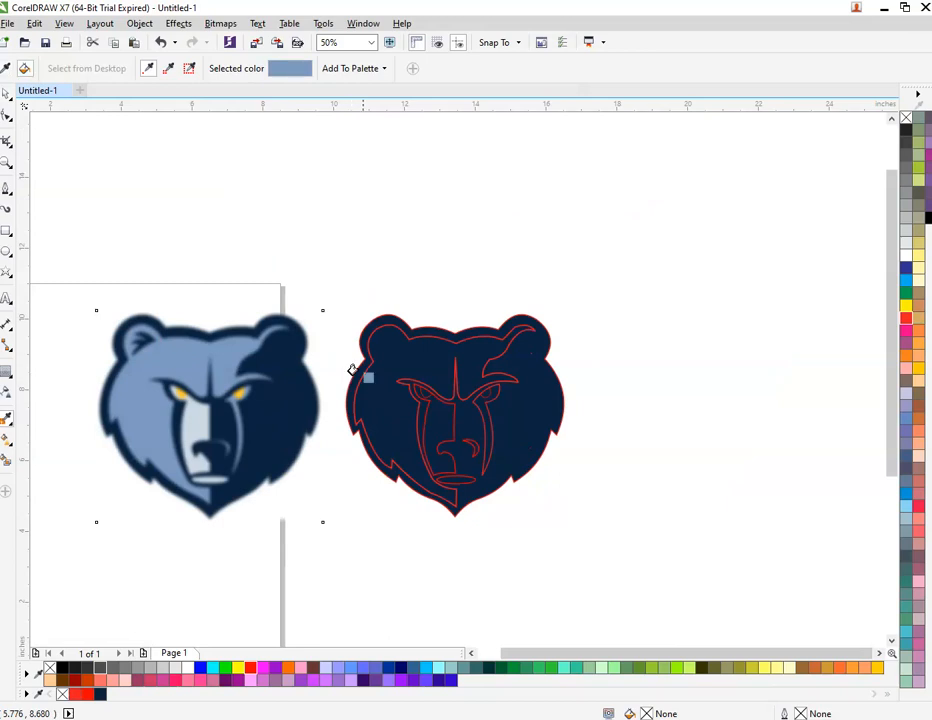
left_click(387, 354)
key("space")
key("space")
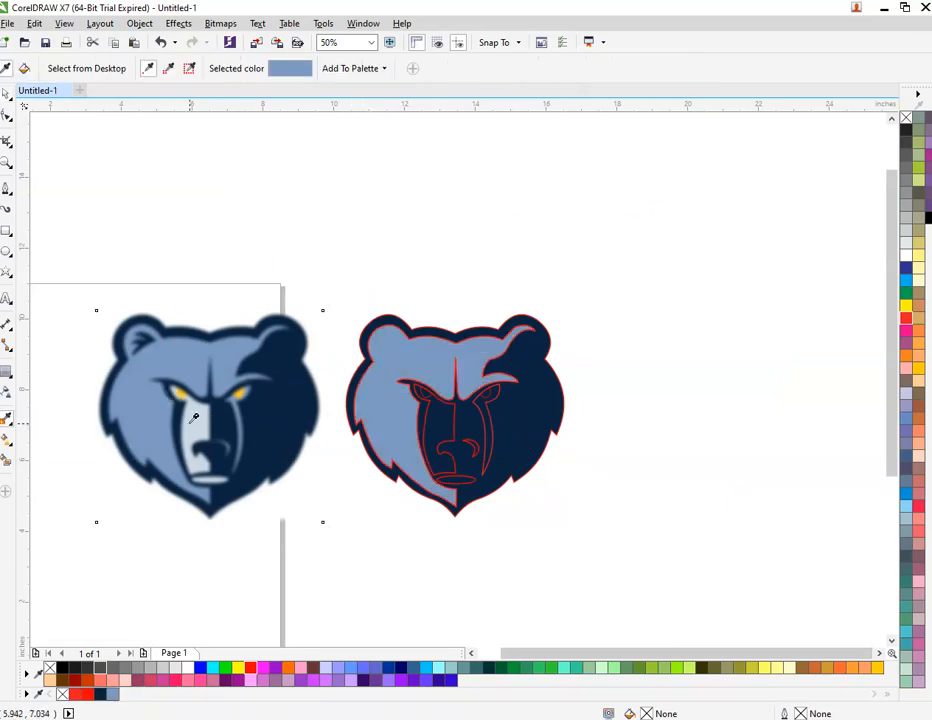
left_click(194, 418)
left_click(427, 425)
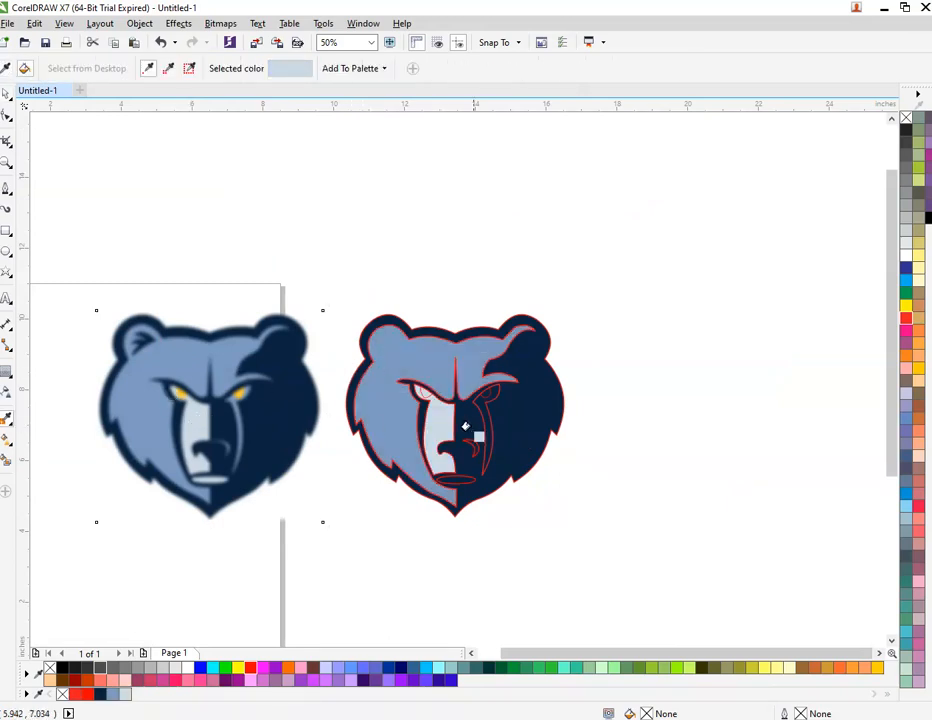
key("space")
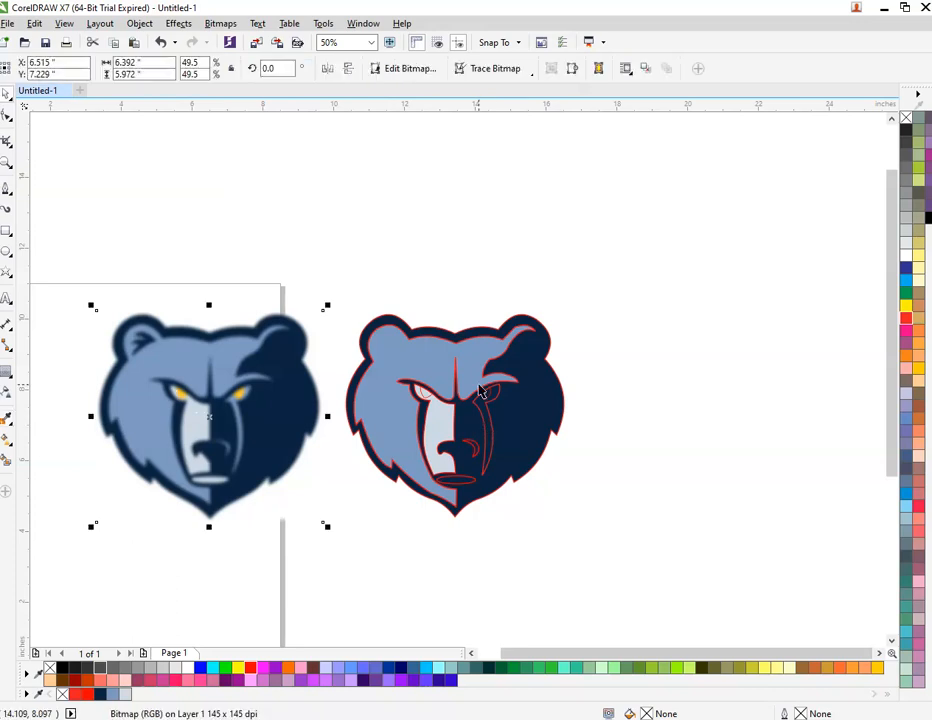
key("space")
Step: Fill the mouth ellipse with the pale colour from the original logo
left_click(471, 363)
scroll(488, 394, "up", 2)
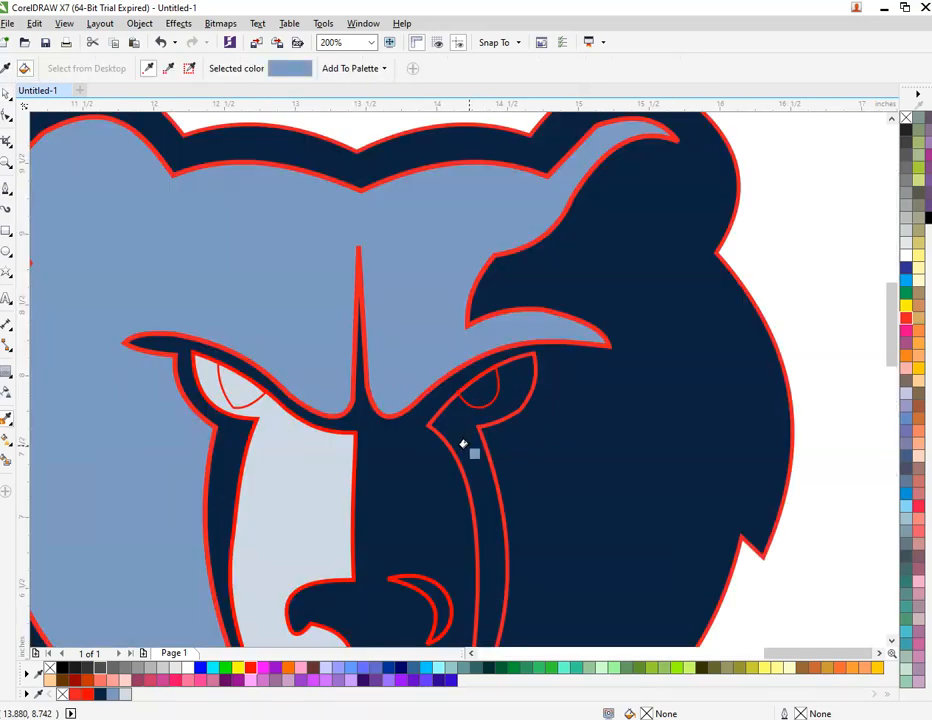
scroll(460, 435, "down", 2)
key("space")
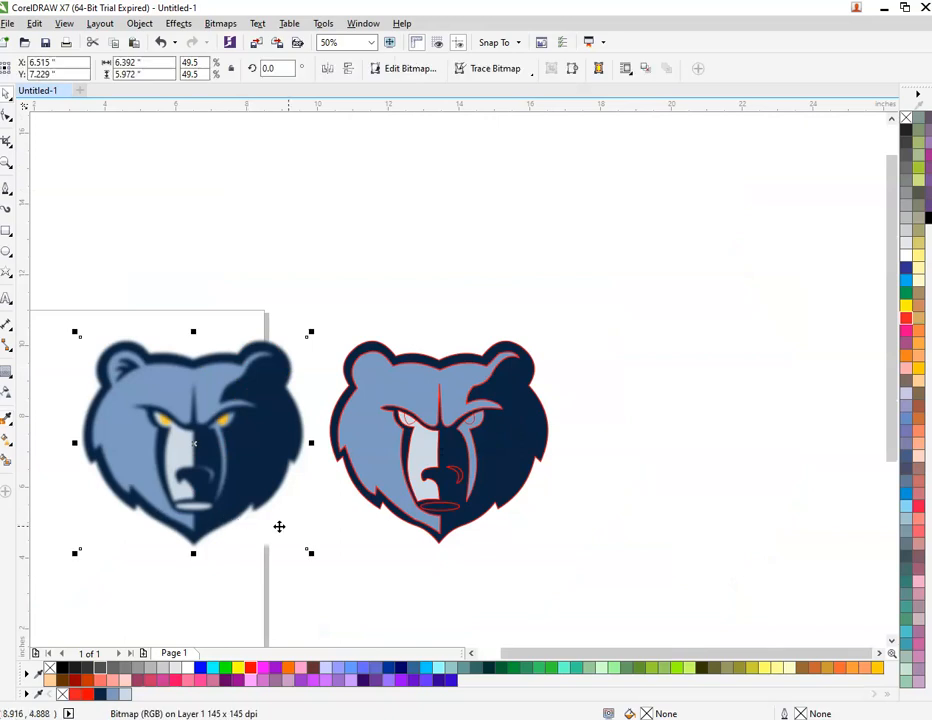
key("space")
scroll(438, 497, "up", 1)
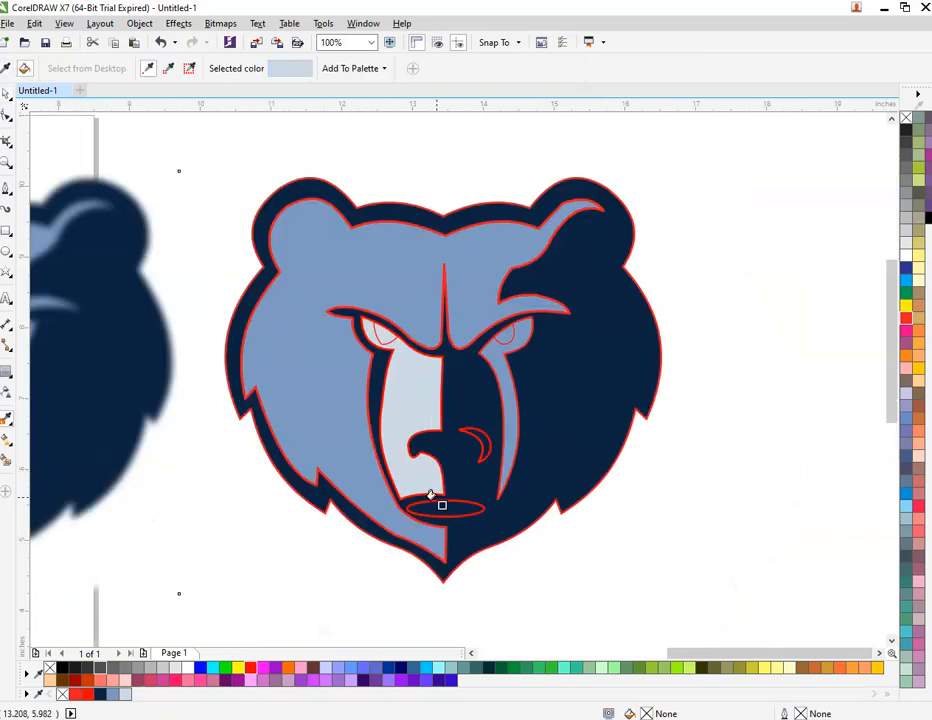
left_click(438, 507)
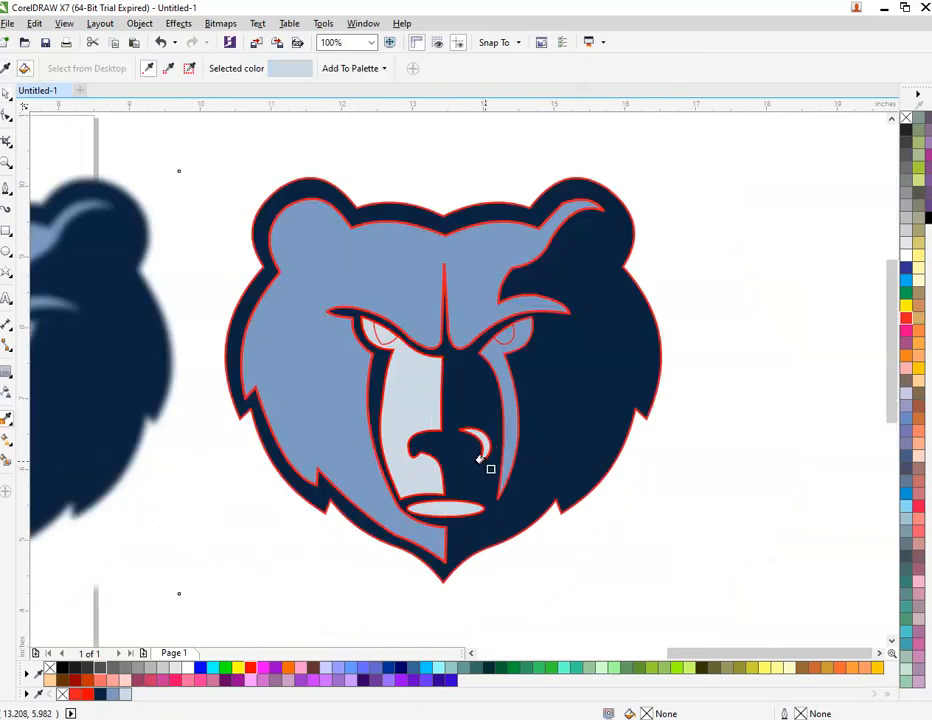
key("space")
scroll(505, 430, "up", 1)
key("space")
Step: Pick up the cheek stripe's medium blue, then select both eyes
left_click(512, 422)
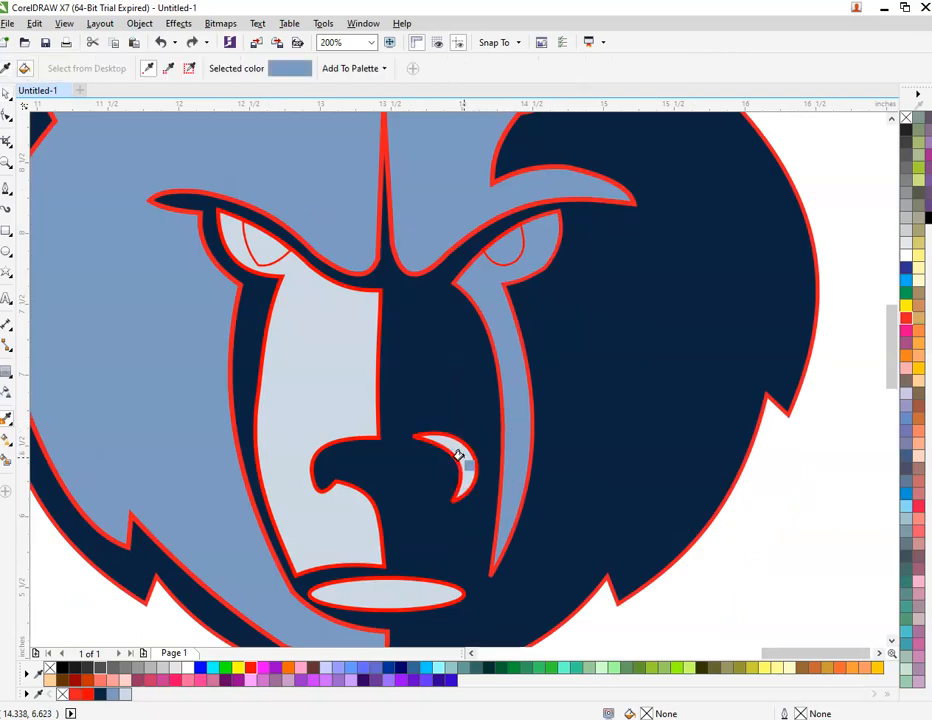
key("space")
scroll(377, 441, "down", 1)
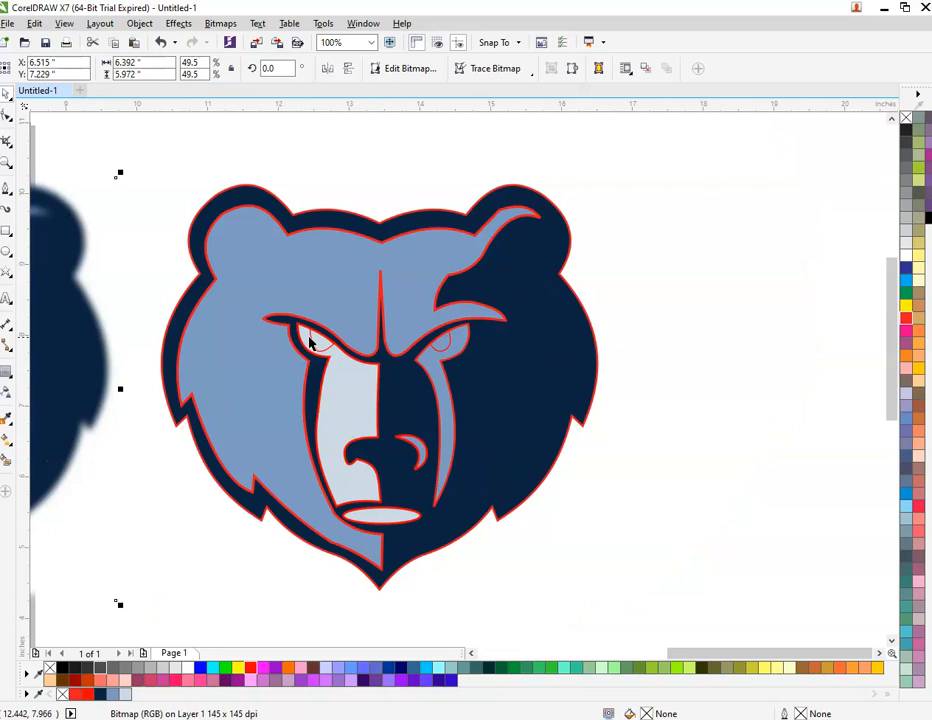
left_click(310, 338)
left_click(441, 347, "shift")
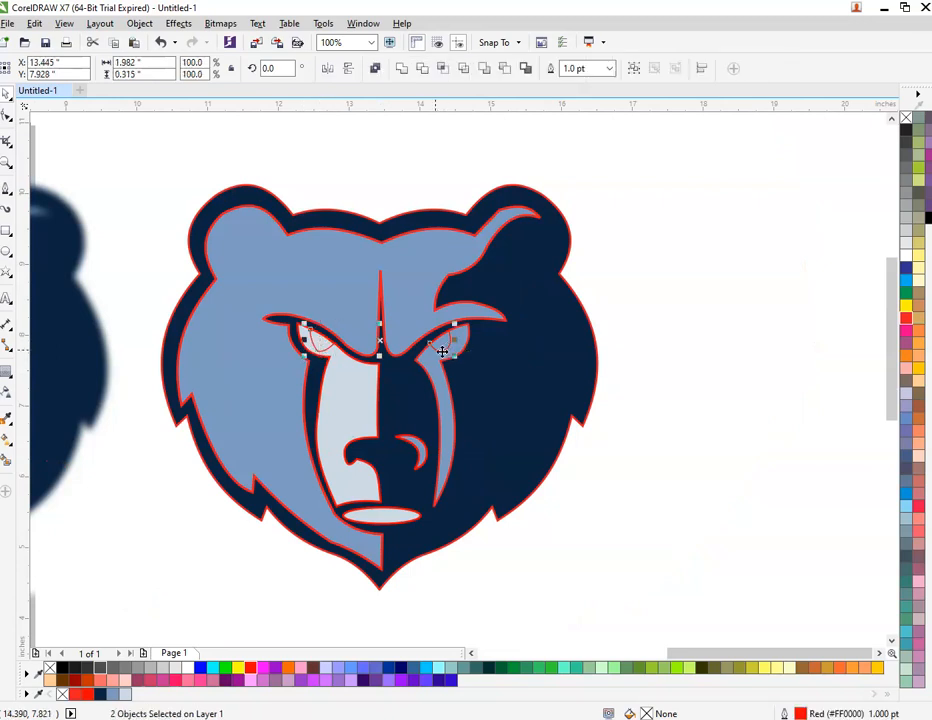
Step: Fill the eyes yellow, remove outlines from all eight bear pieces, and group them
left_click(238, 670)
left_click(599, 472)
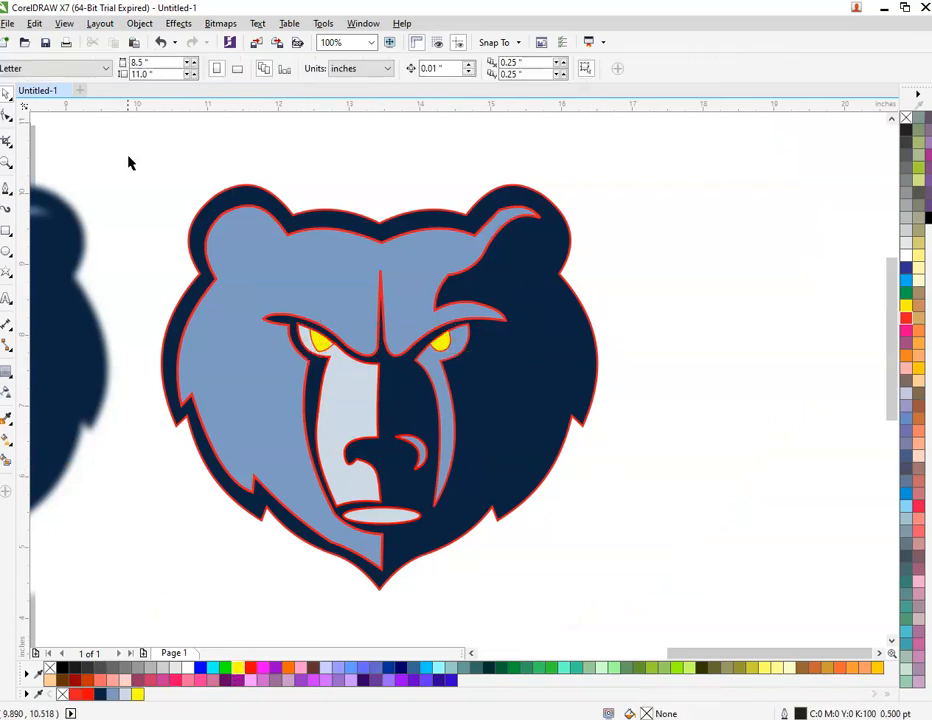
left_click_drag(127, 155, 693, 626)
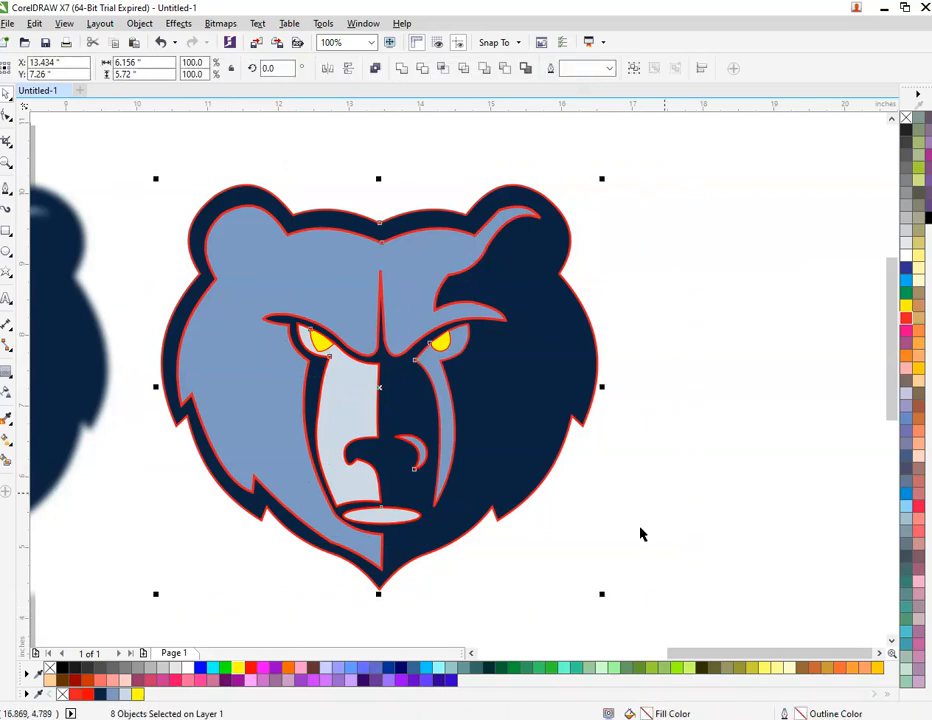
right_click(906, 118)
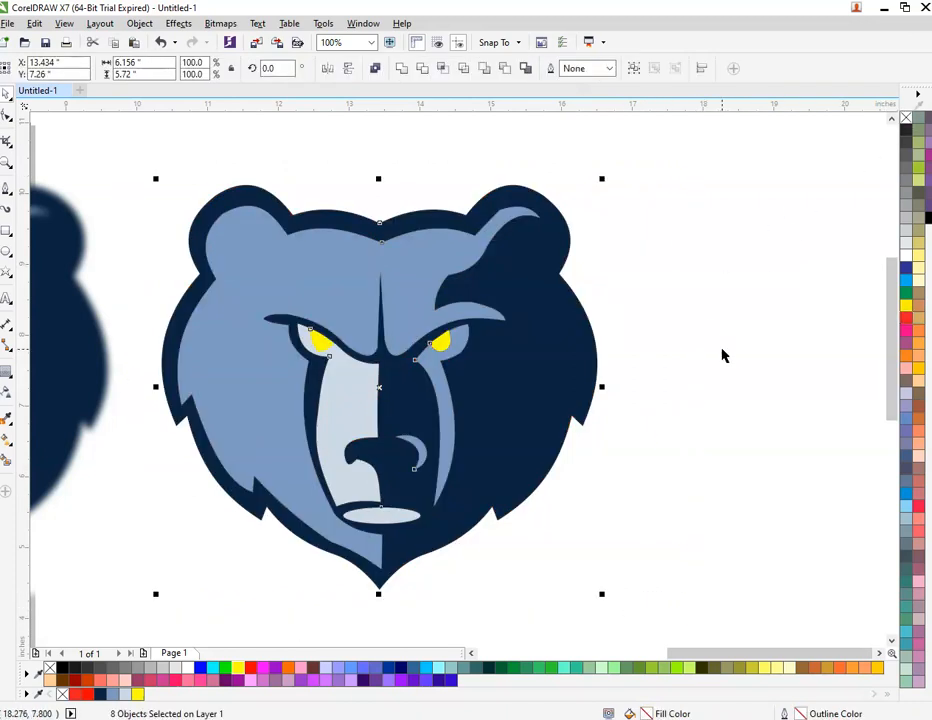
scroll(724, 355, "down", 1)
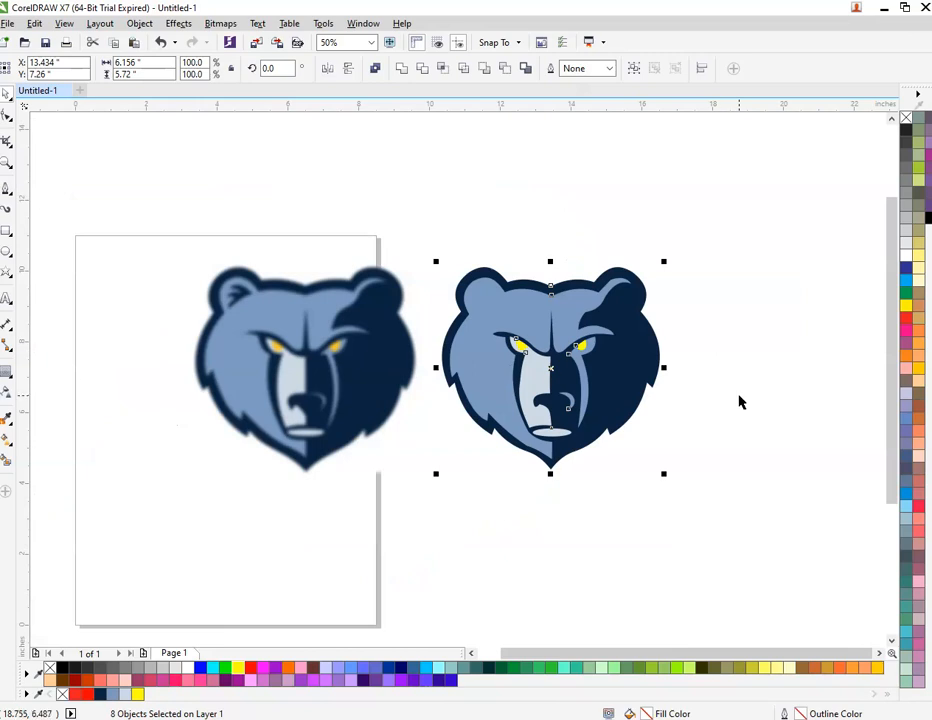
key("ctrl+g")
key("Escape")
Step: Zoom to fit both bears in the window
left_click_drag(101, 214, 793, 581)
key("shift+F2")
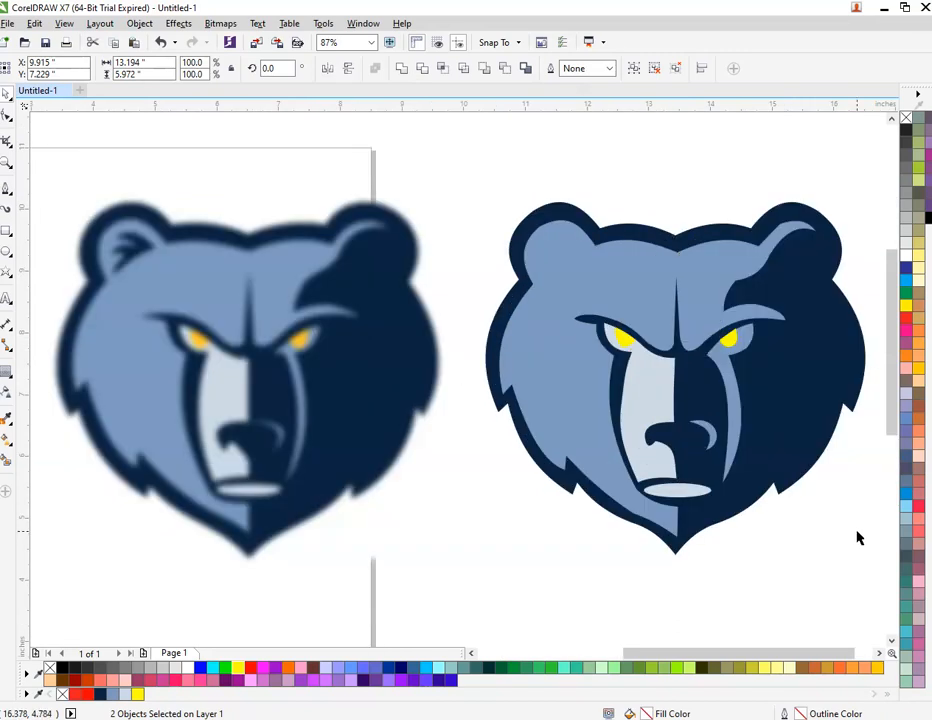
key("Escape")
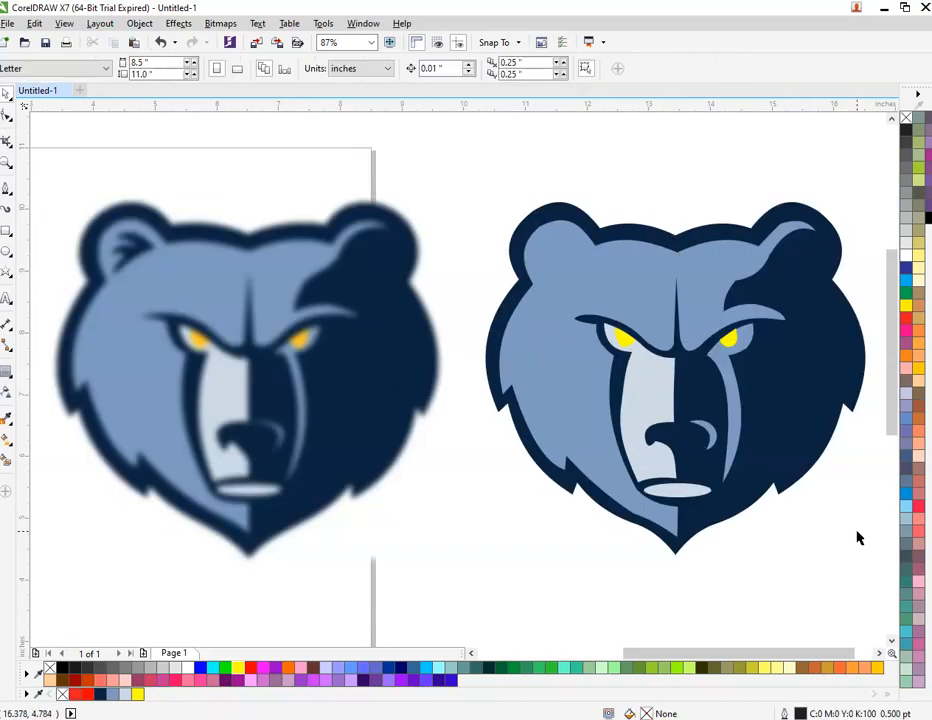